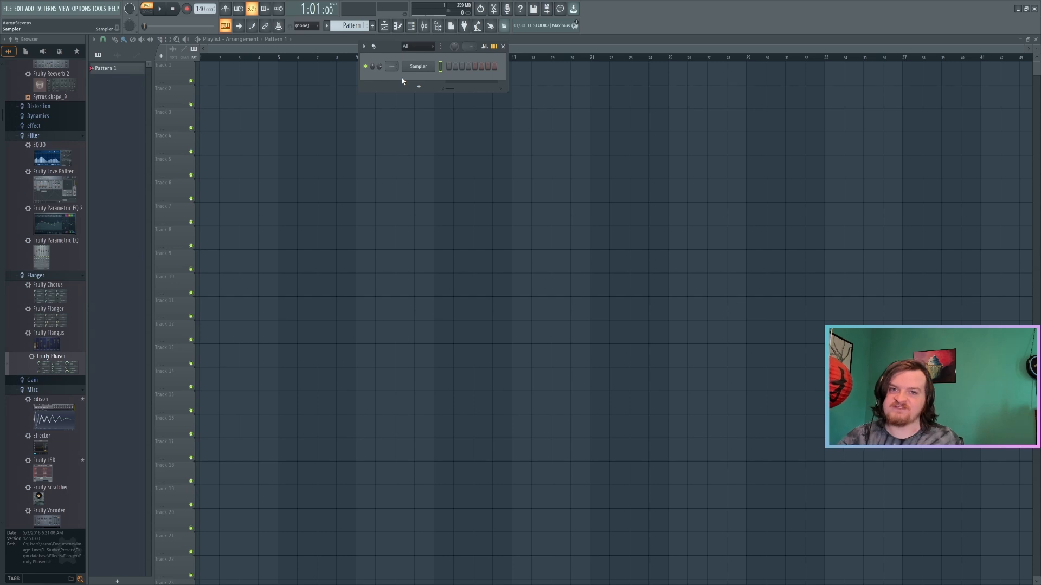
Insert Fruity Parametric EQ 2 on the Master mixer track and play the Oh12 hat pattern through it.
key(F7)
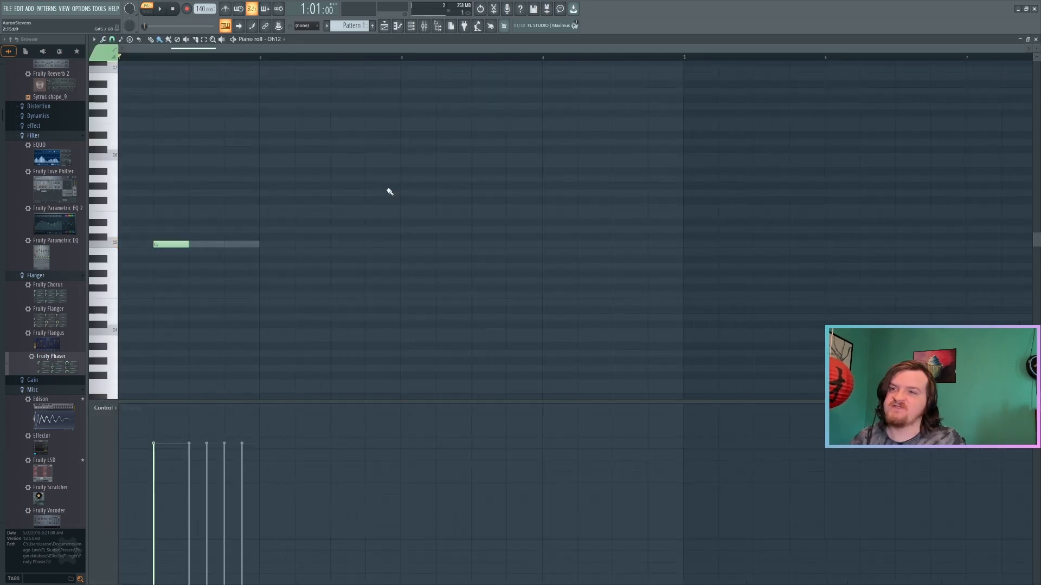
key(space)
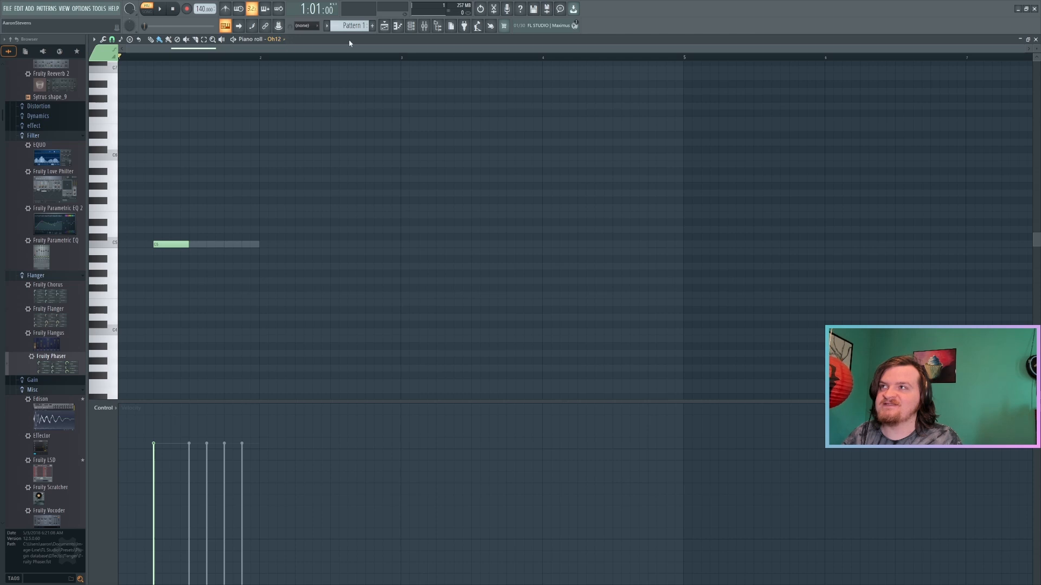
click(424, 26)
drag(56, 209, 979, 91)
key(space)
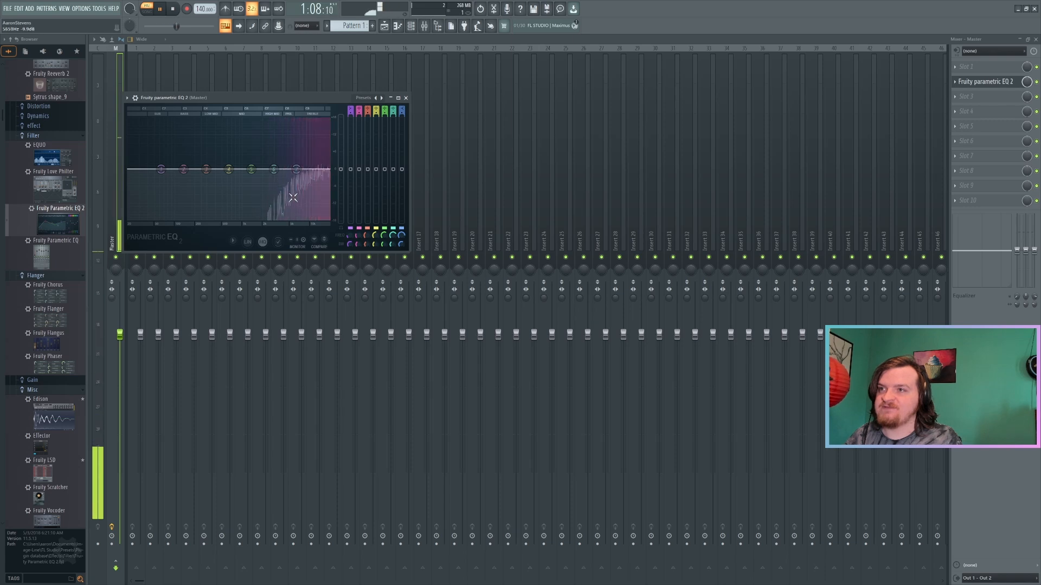
key(space)
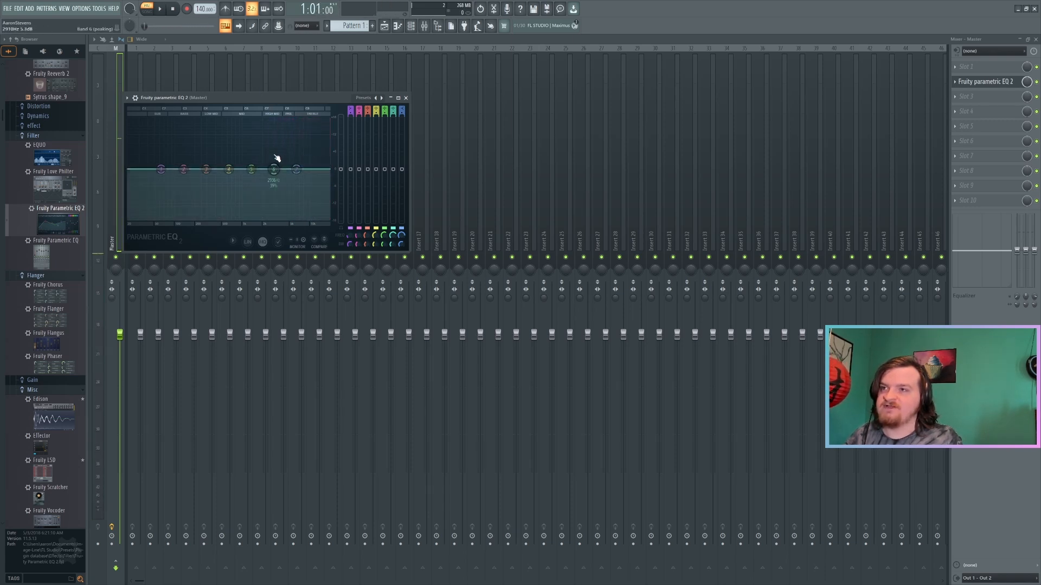
Raise Operator 1's noise level to maximum in the Sytrus synth and place a short C5 note in bar 2.
click(397, 25)
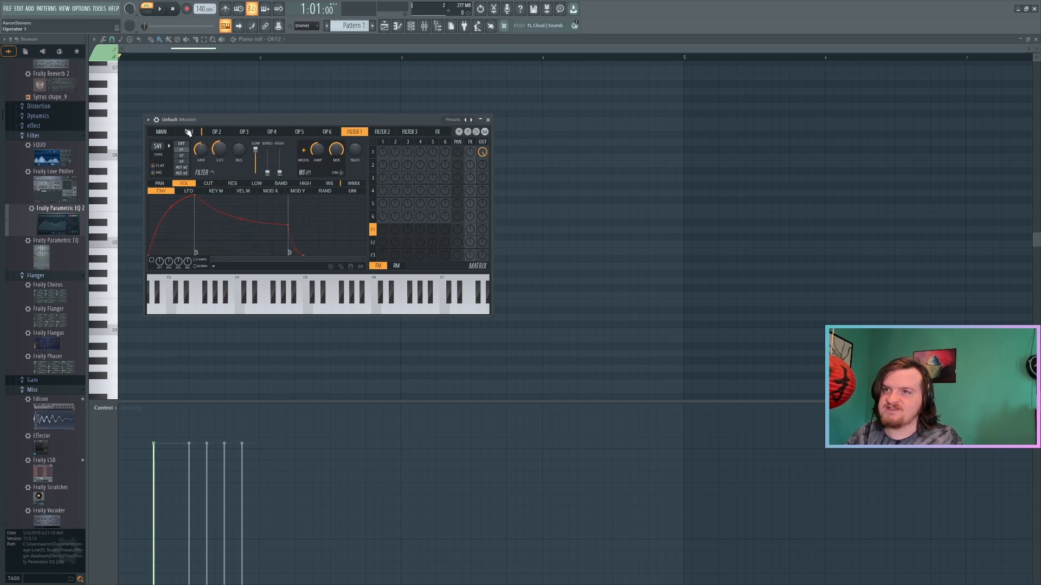
click(188, 131)
drag(227, 120, 409, 112)
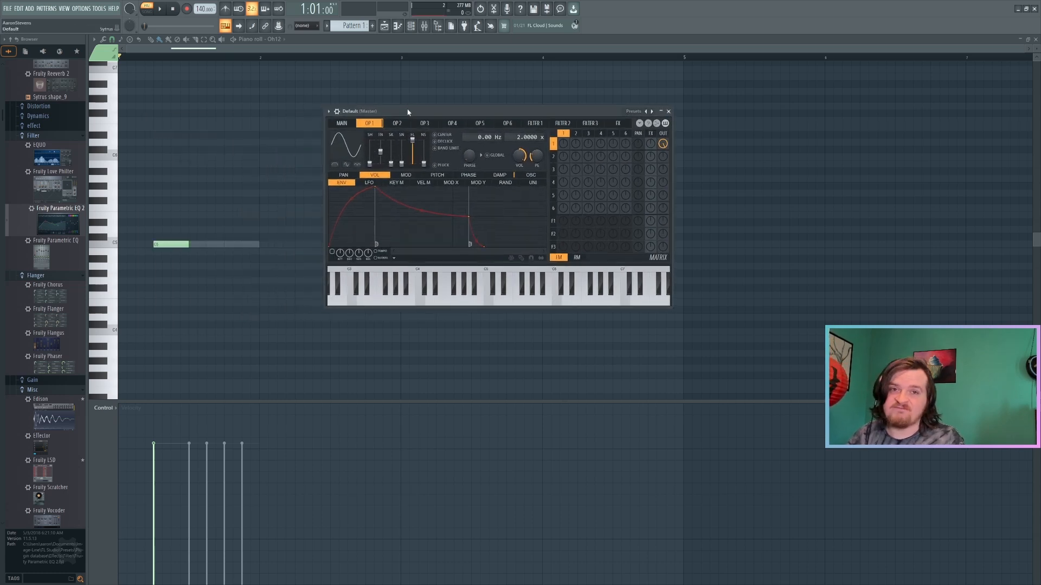
drag(423, 163, 423, 142)
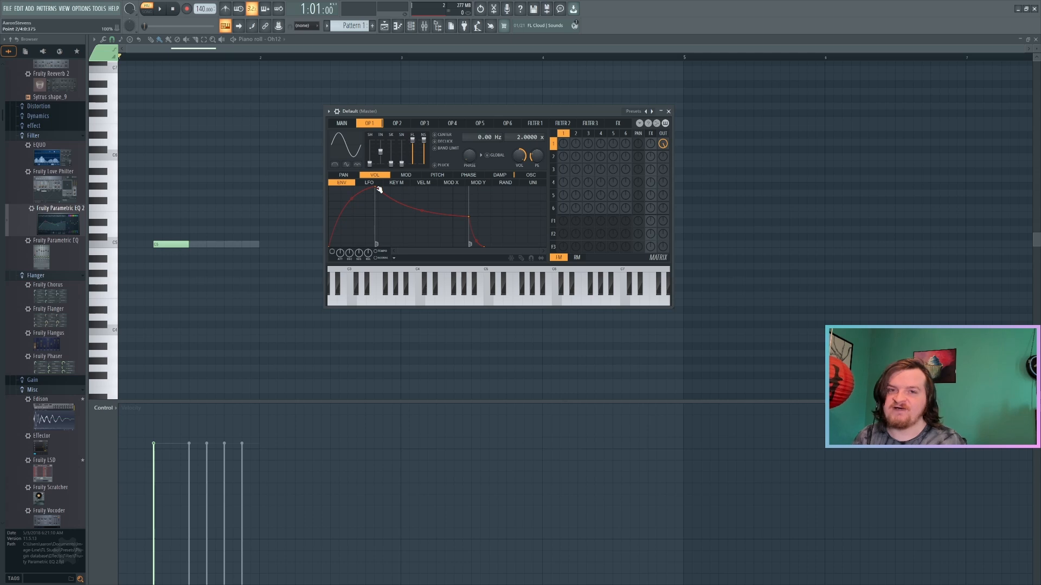
drag(542, 112, 520, 92)
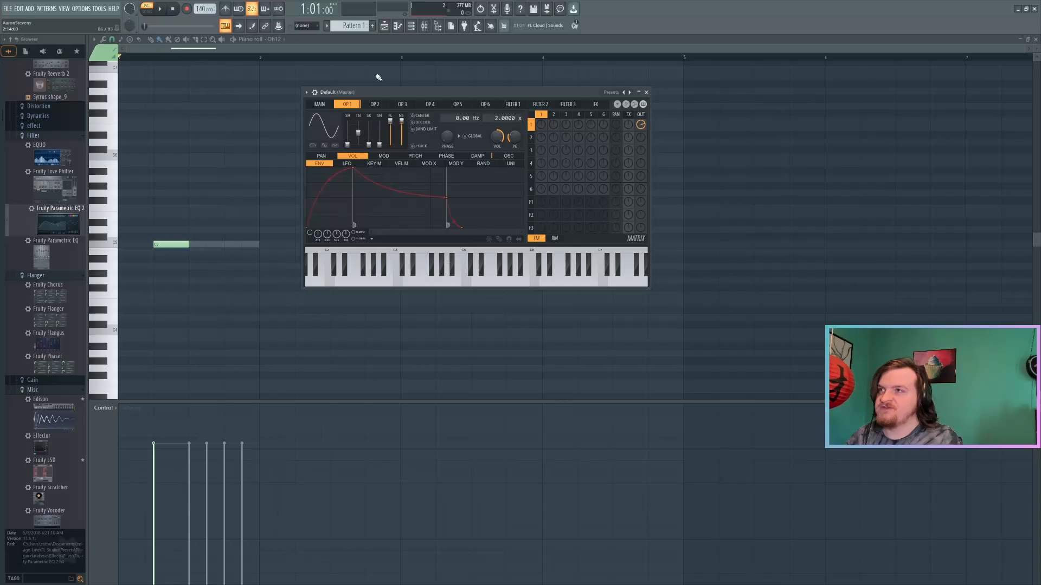
click(398, 26)
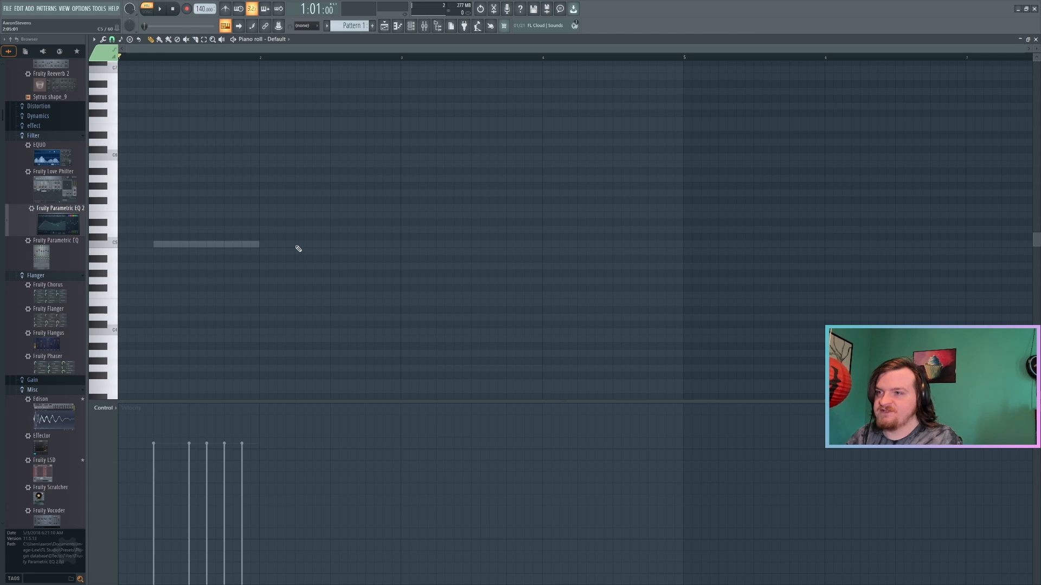
click(296, 244)
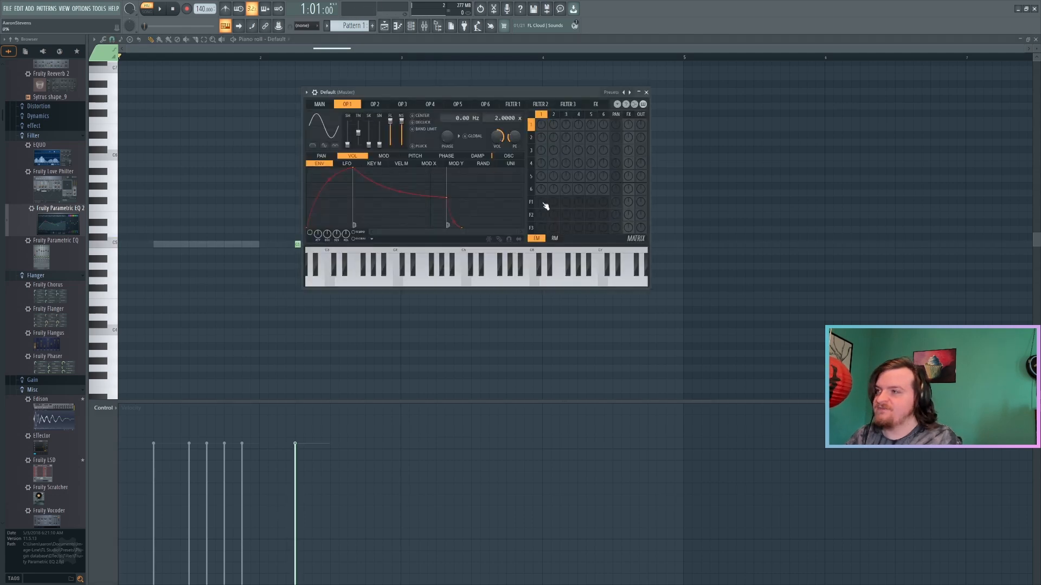
Set Filter 1 to the HP type, route Operator 1 through it to the output, and audition the note.
click(513, 104)
drag(316, 119, 316, 114)
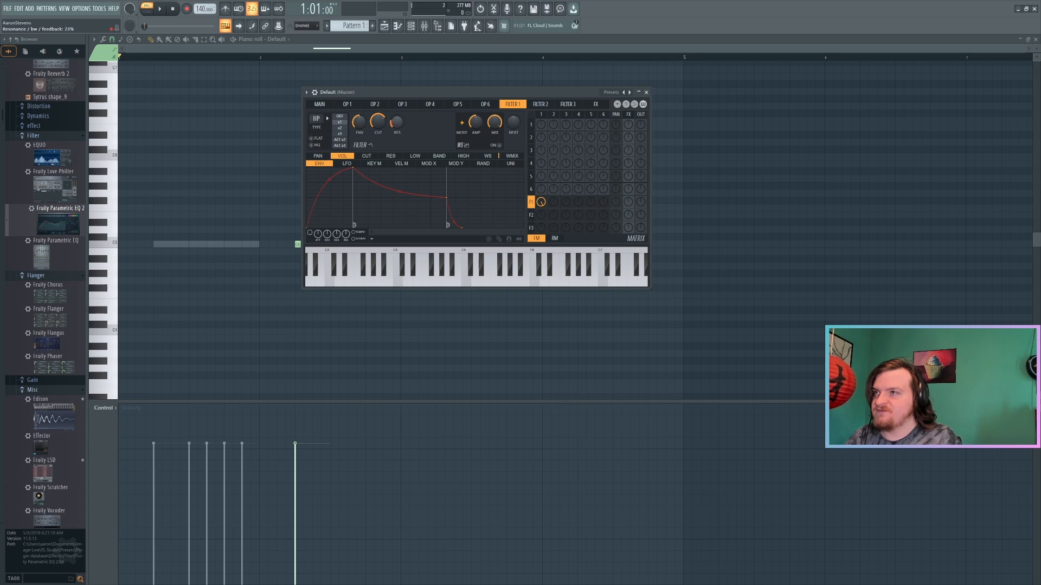
key(space)
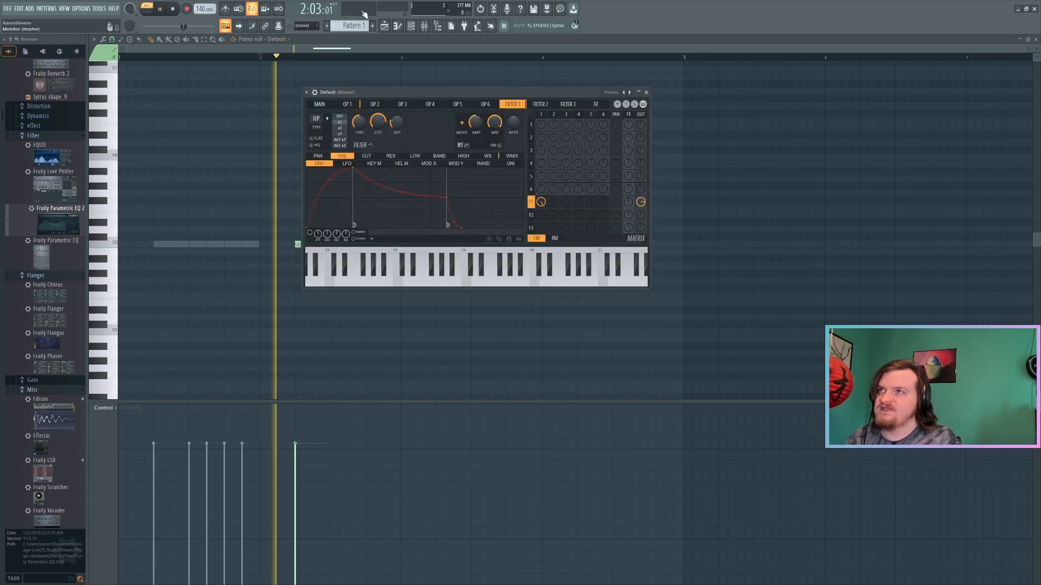
key(space)
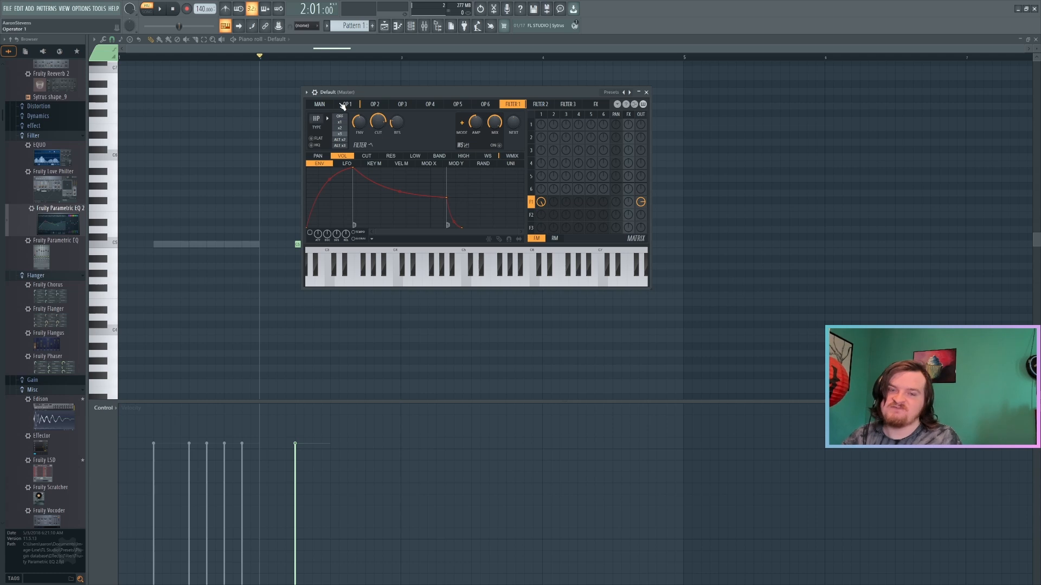
key(space)
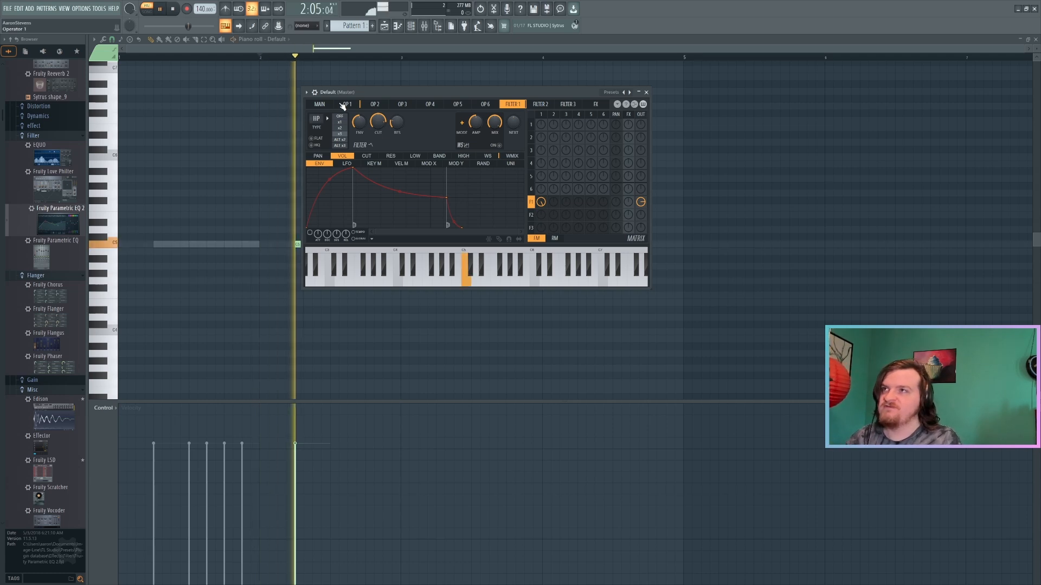
key(space)
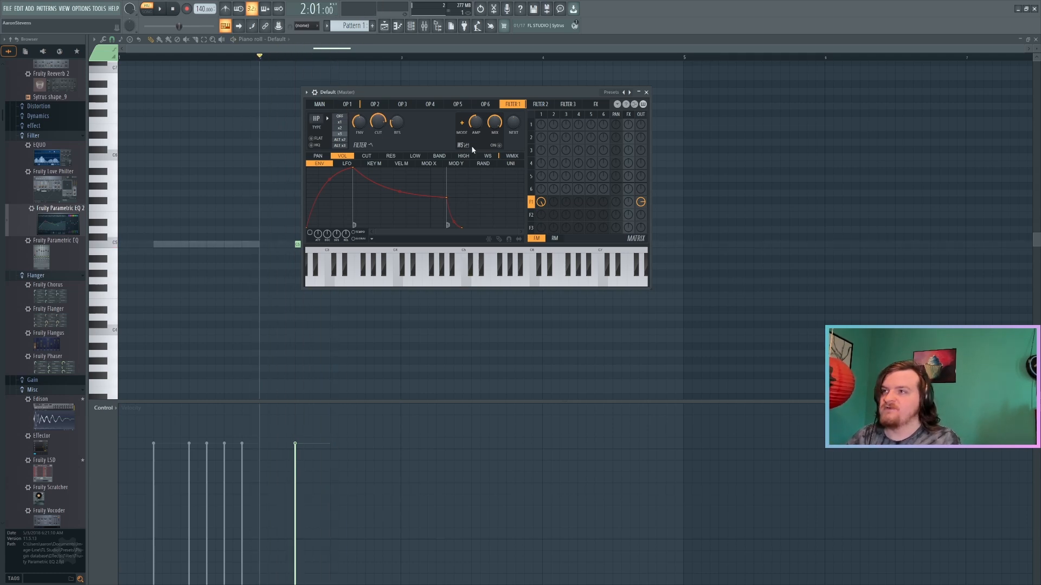
Give Filter 1's volume envelope an immediate attack, delete its sustain point, enable the envelope, and play the note.
drag(353, 168, 300, 160)
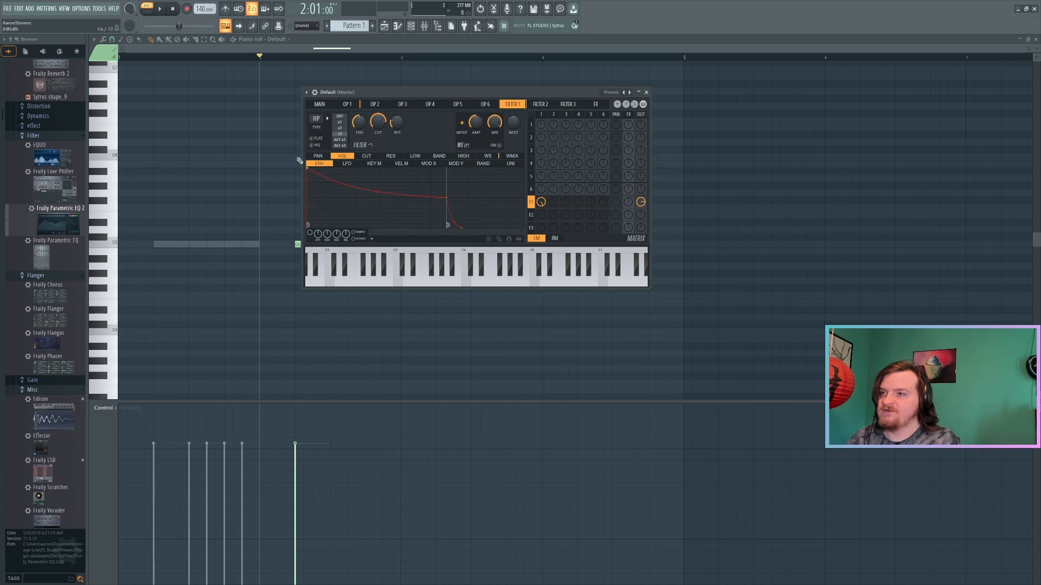
click(462, 212)
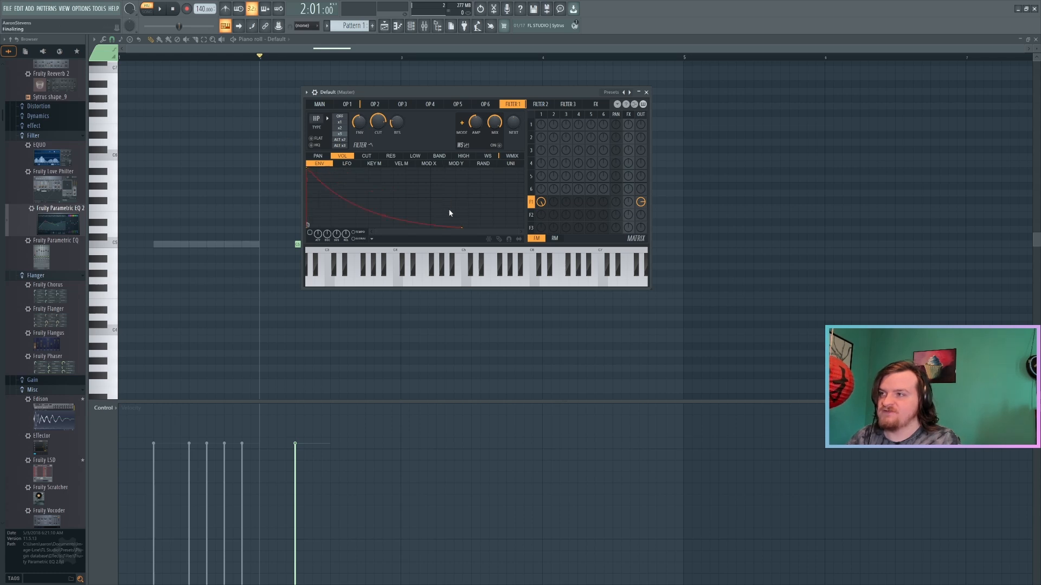
click(310, 232)
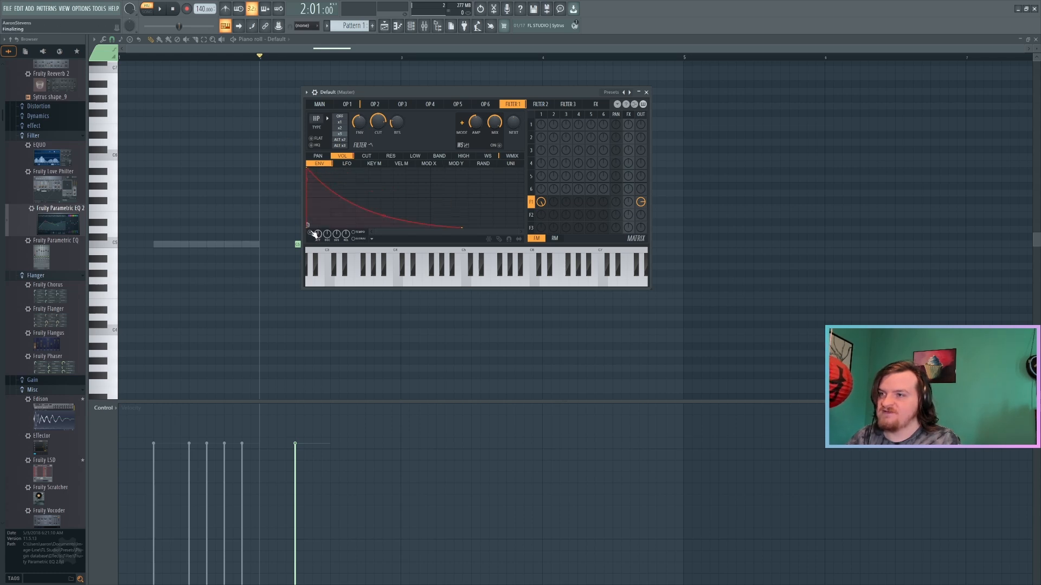
key(space)
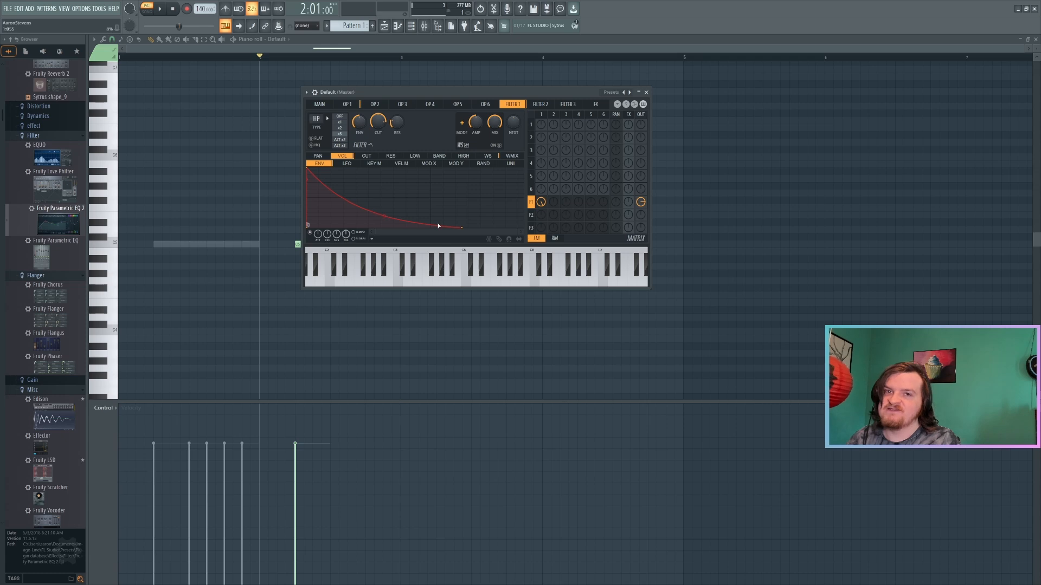
Try a shorter decay on Filter 1's volume envelope during playback and delete the envelope's trailing points.
drag(462, 227, 409, 220)
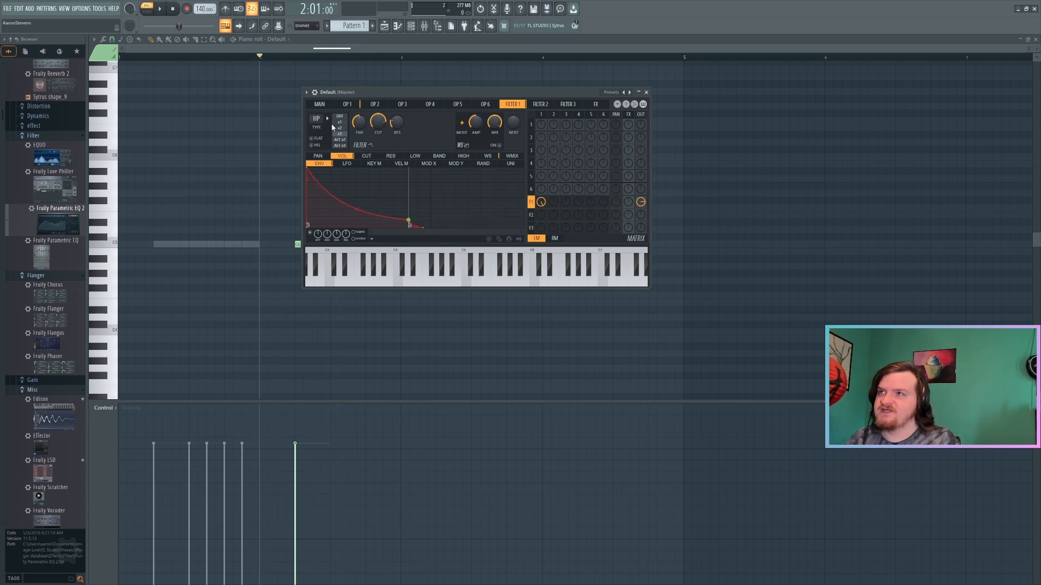
key(space)
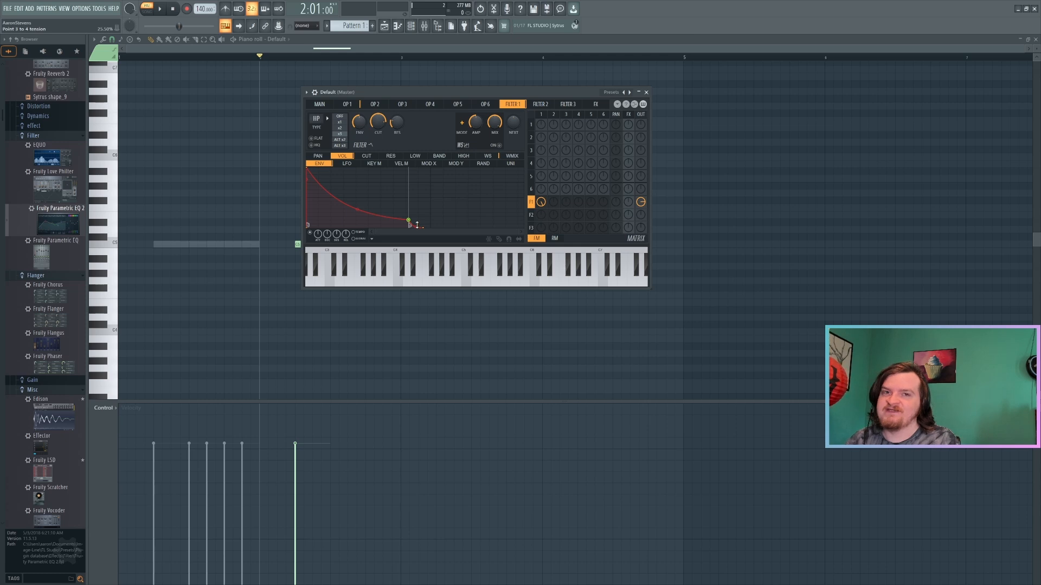
key(space)
right_click(423, 228)
click(442, 235)
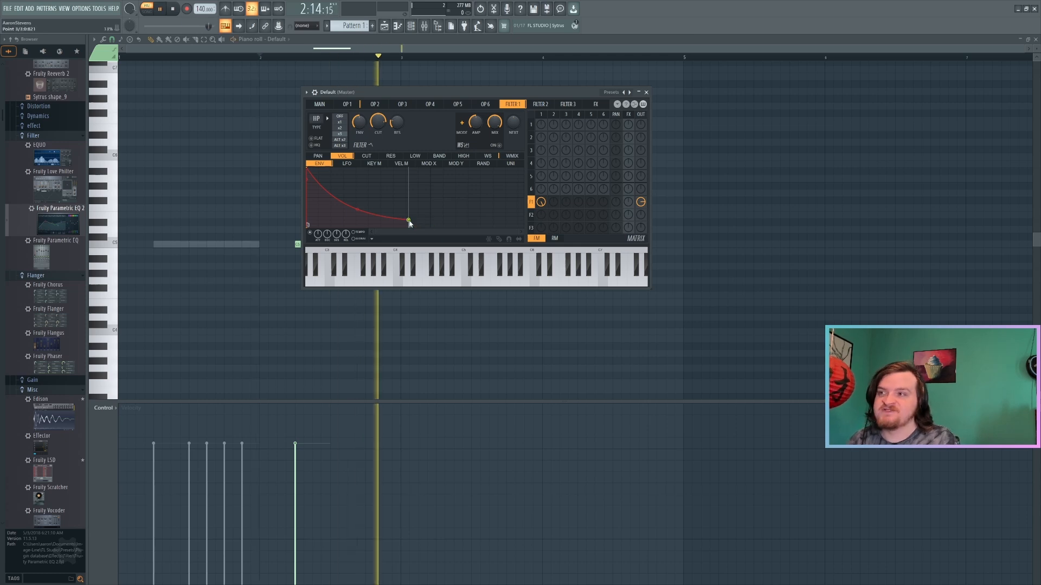
right_click(408, 220)
click(421, 230)
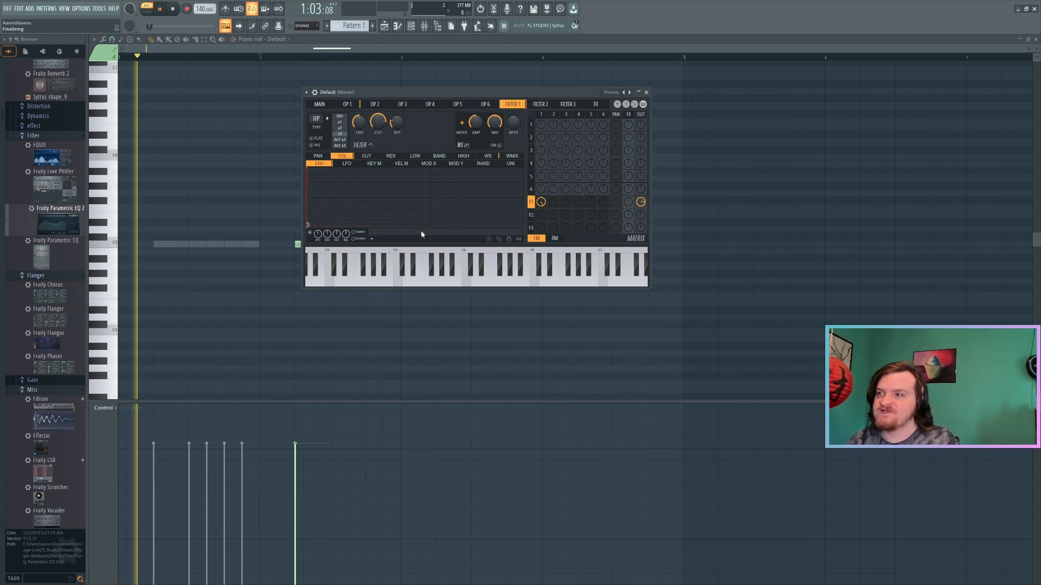
key(space)
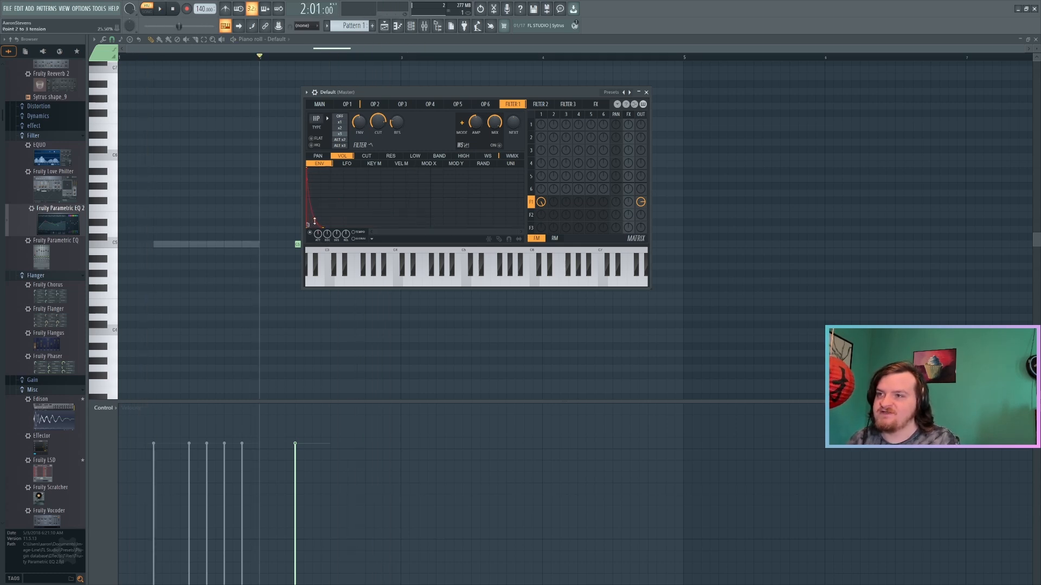
Try a very short decay on Filter 1's volume envelope and play the note several times.
drag(310, 227, 320, 229)
key(space)
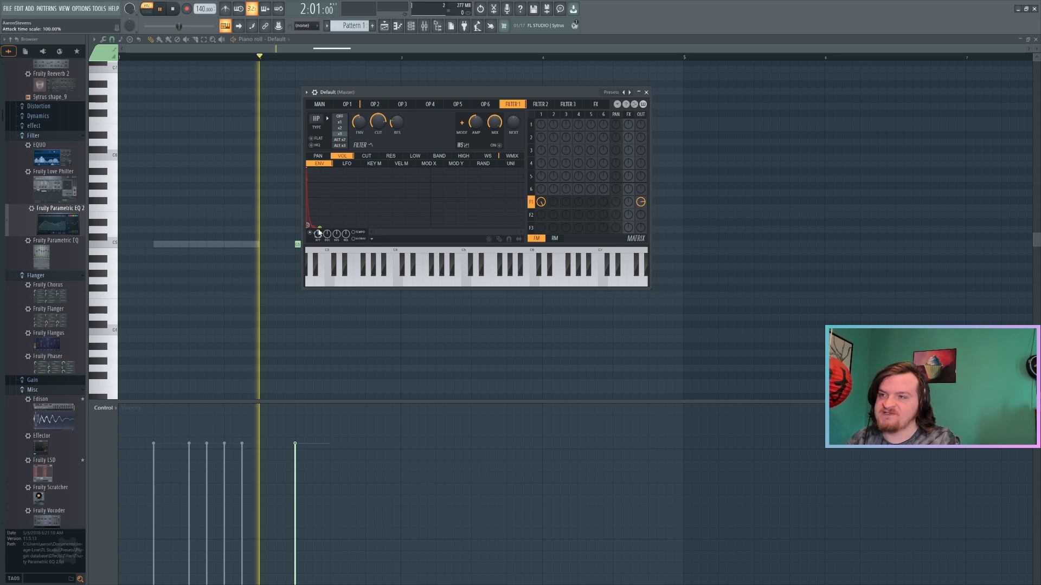
key(space)
key(space)
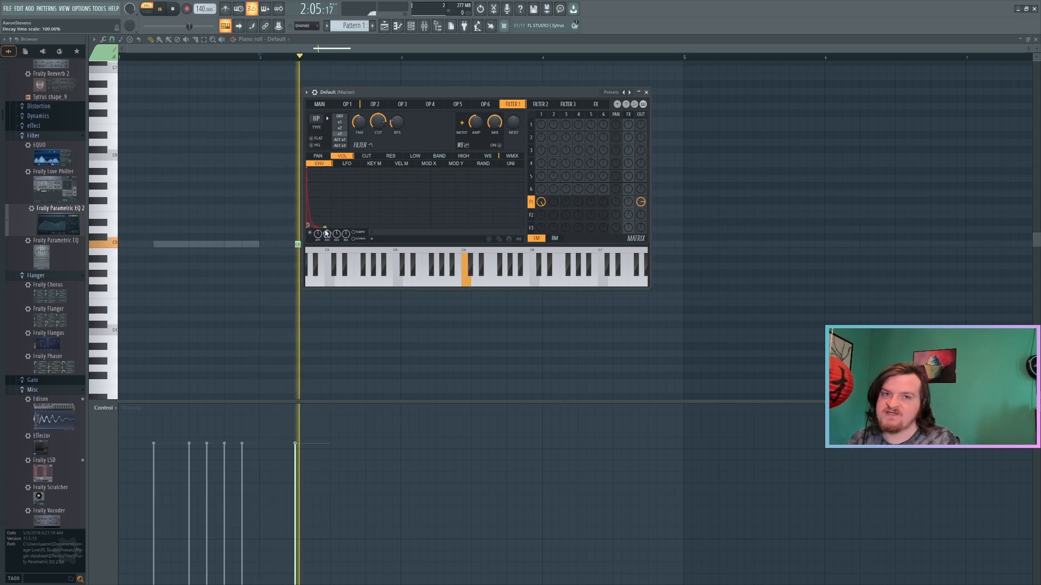
key(space)
key(space)
key(space)
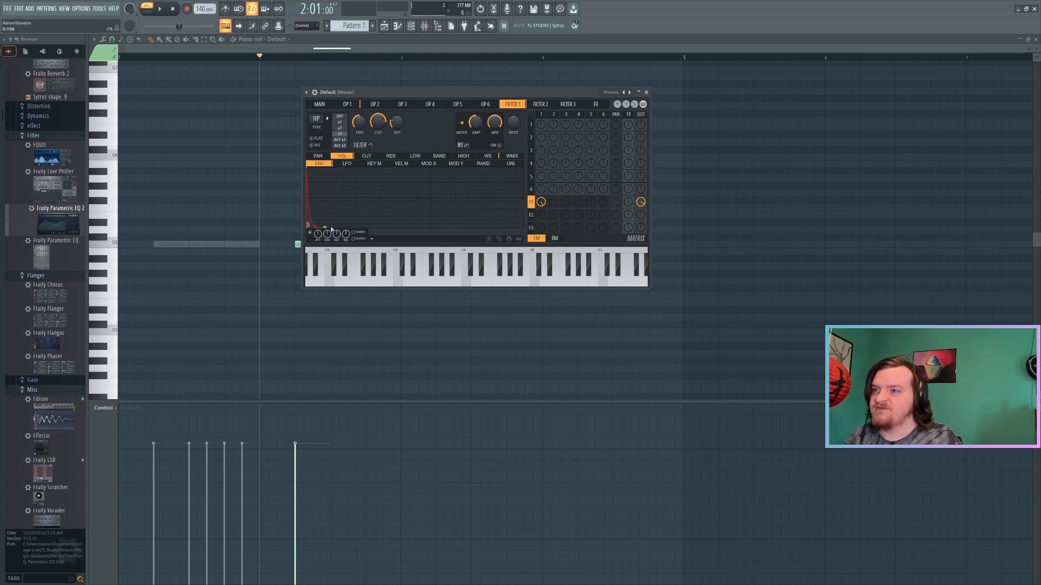
Lengthen the decay of Filter 1's volume envelope, make its curve less steep, and audition the note.
drag(329, 227, 397, 228)
key(space)
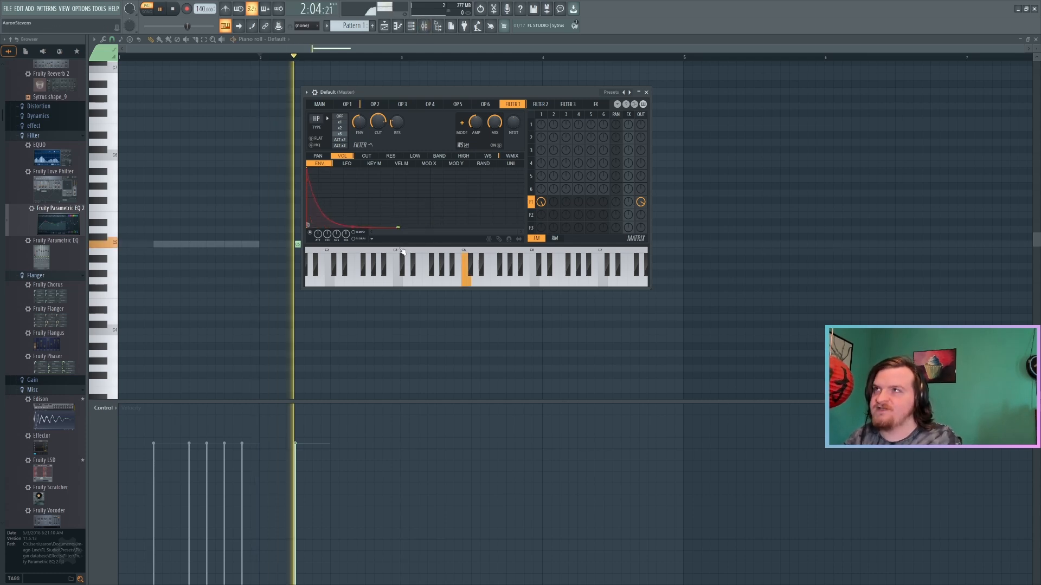
key(space)
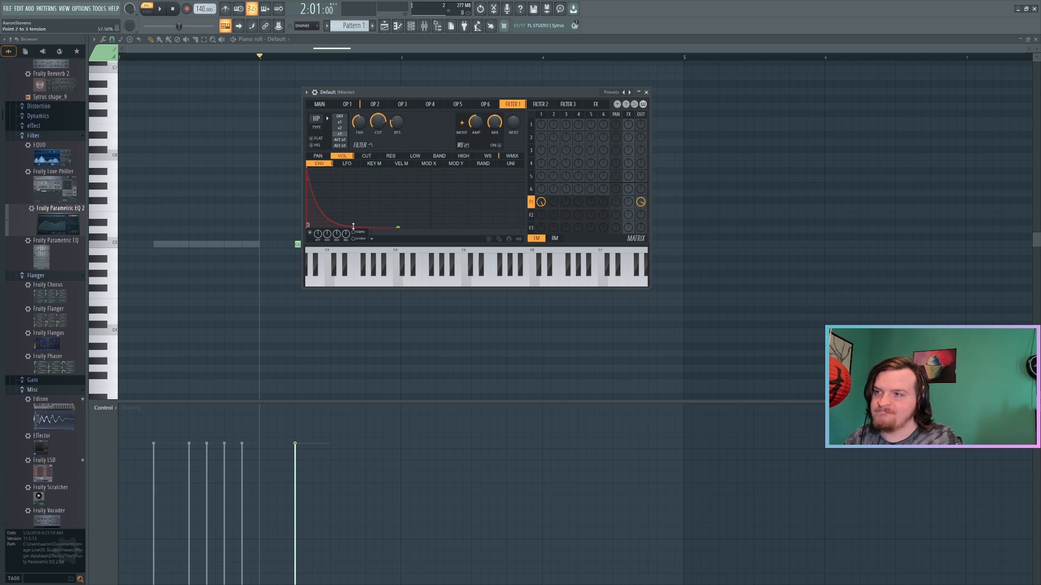
drag(353, 227, 351, 214)
key(space)
key(space)
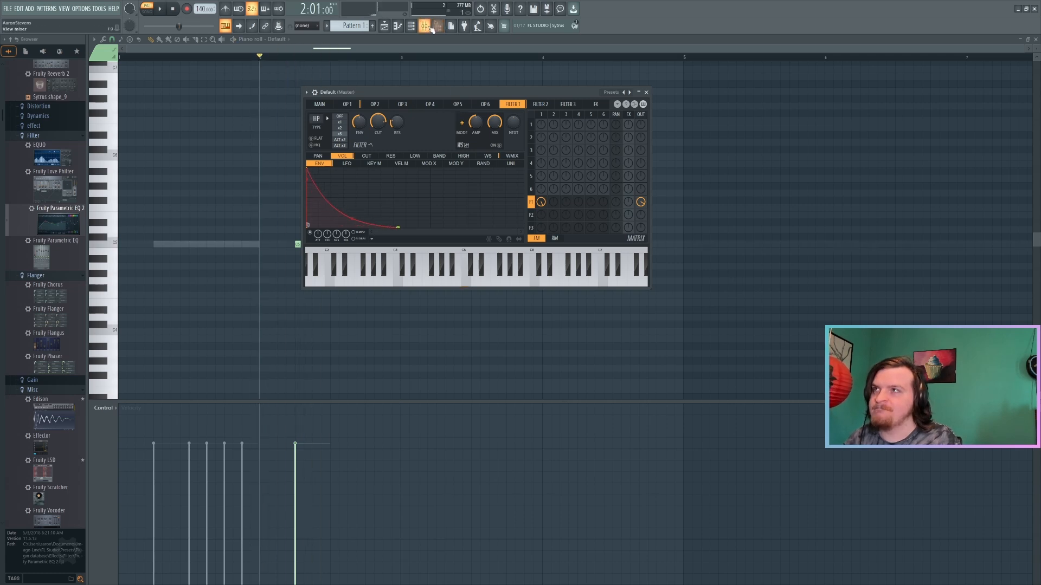
Play the pattern repeatedly and compare the synthesized hat with the Oh12 sample on the Master track's Fruity Parametric EQ 2 spectrum.
key(F9)
key(space)
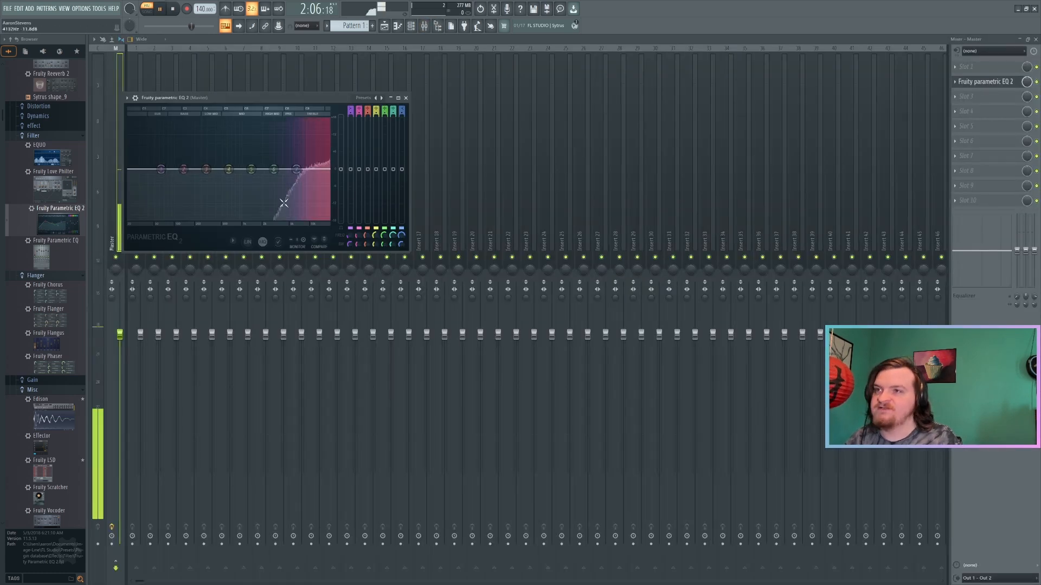
key(space)
key(space)
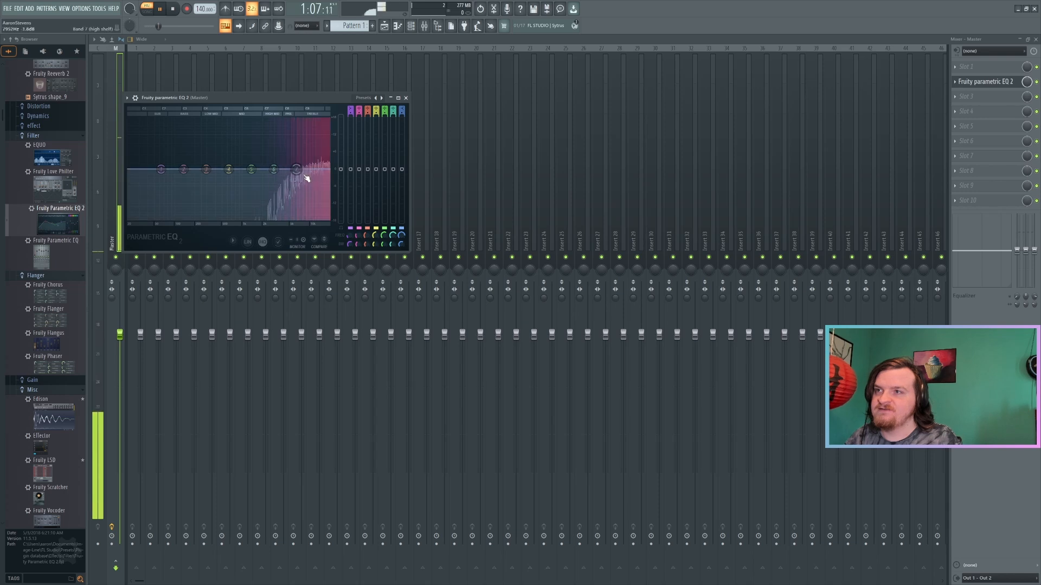
key(space)
key(space)
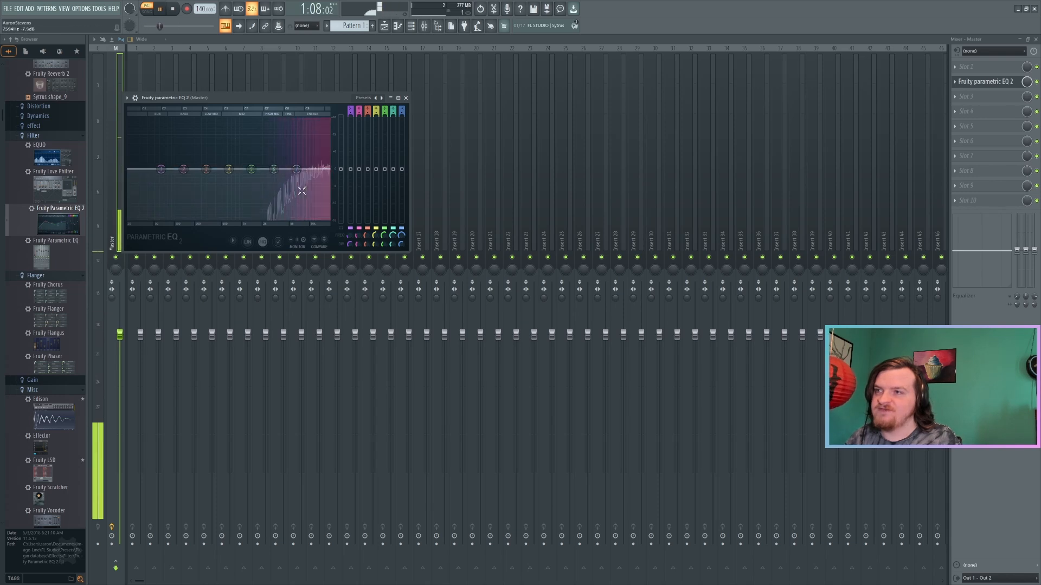
key(space)
key(space)
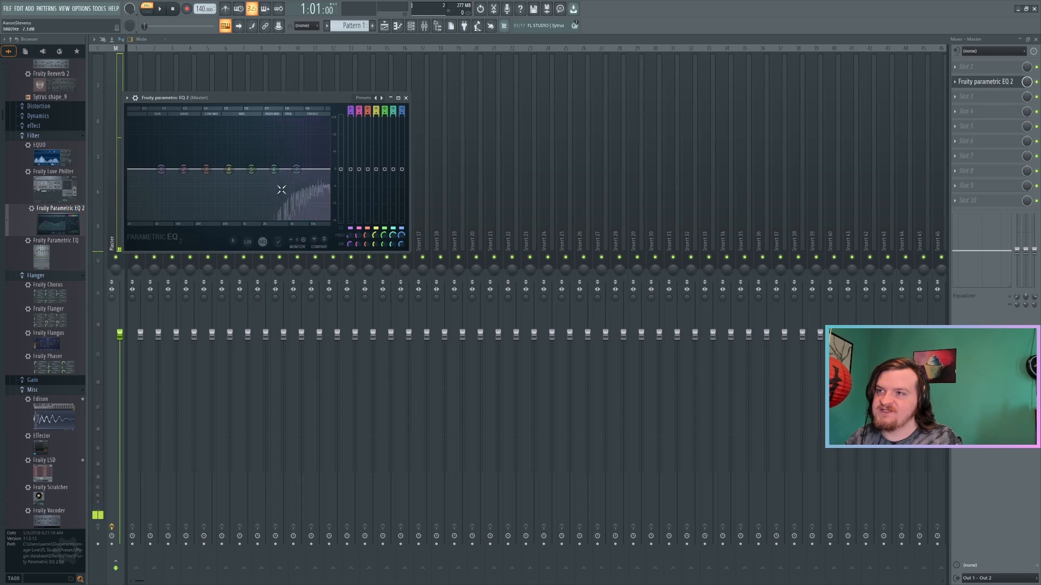
key(space)
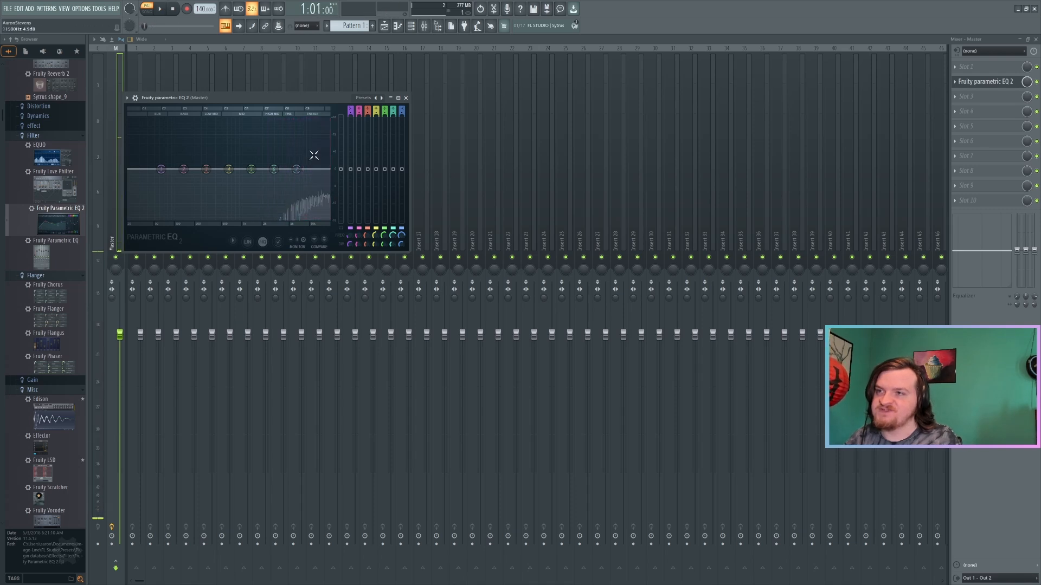
Replay the pattern several times and examine the hats' high-frequency roll-off on the Master EQ's spectrum.
key(space)
key(space)
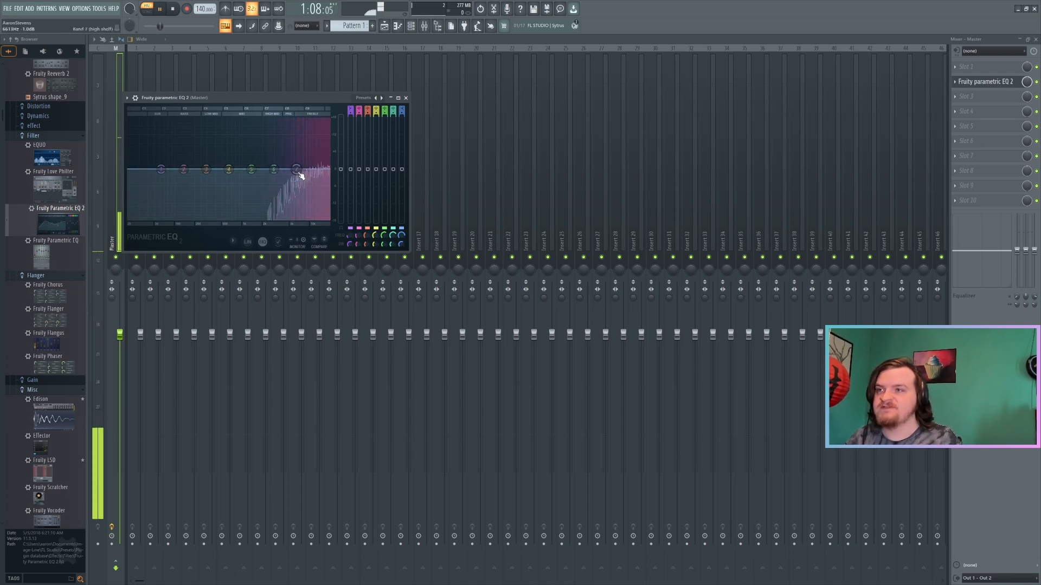
key(space)
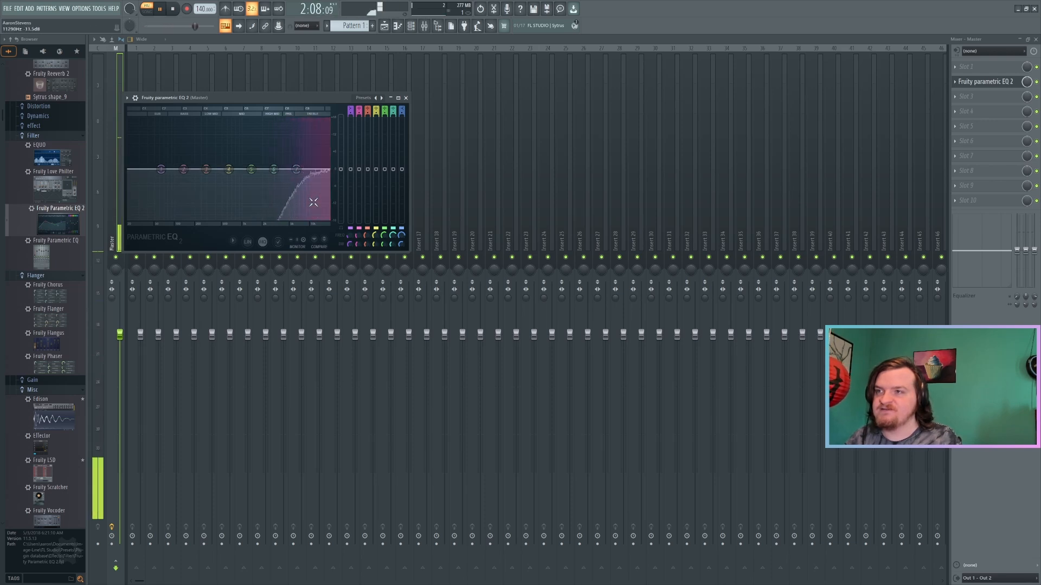
key(space)
key(space)
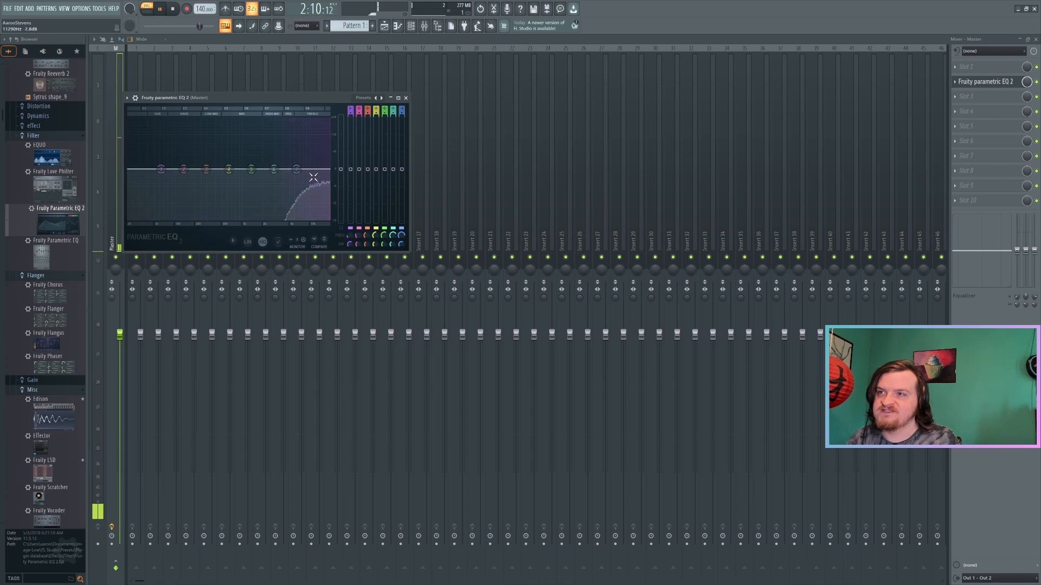
key(space)
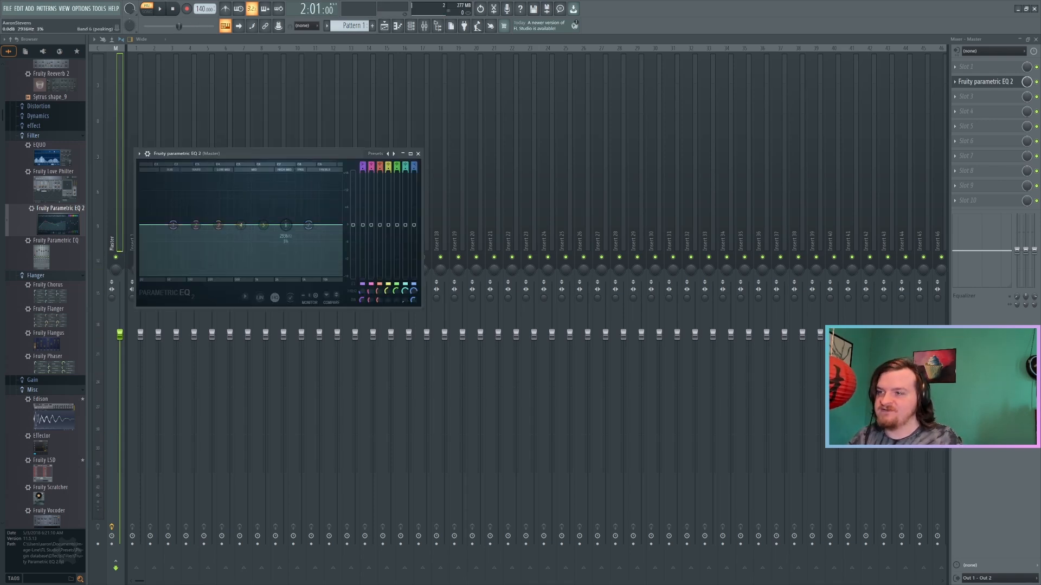
Try shaping the hat on the Master EQ by cutting bands 3 and 5 and boosting bands 6 and 7, auditioning during playback.
drag(288, 225, 298, 252)
drag(309, 225, 319, 202)
drag(218, 225, 277, 246)
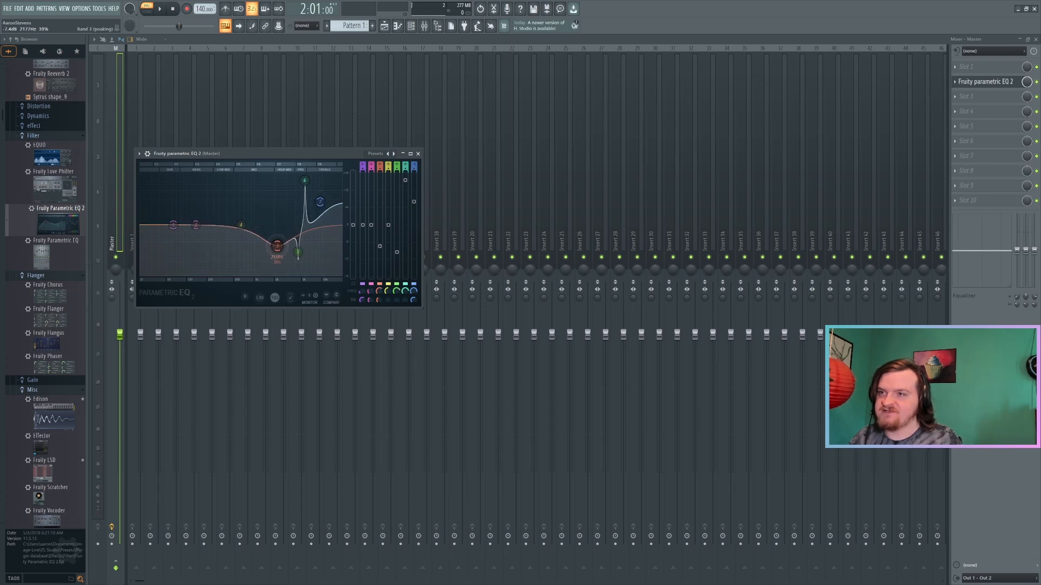
drag(297, 252, 307, 256)
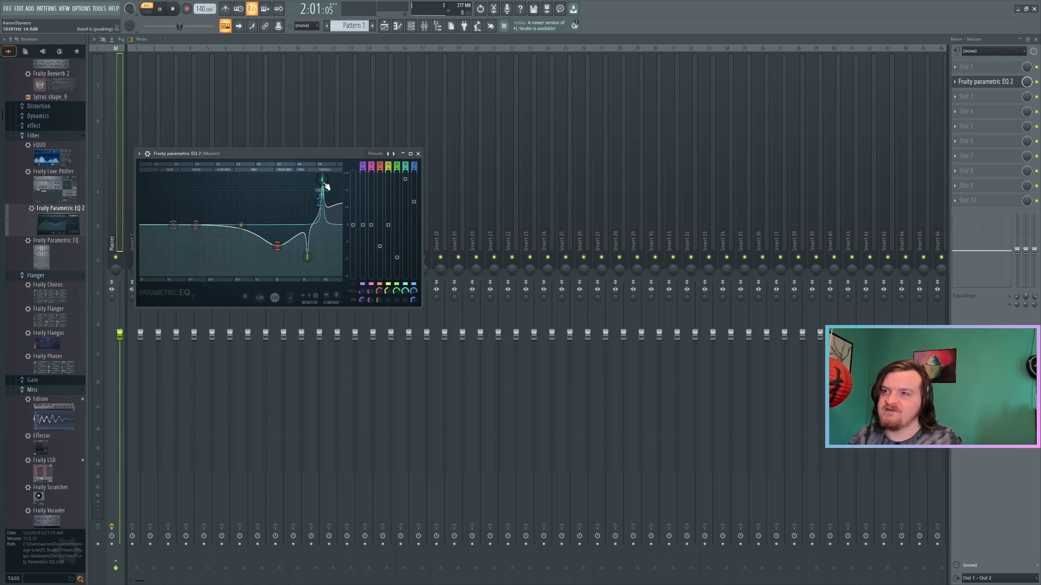
key(space)
key(space)
key(space)
drag(323, 182, 327, 191)
key(space)
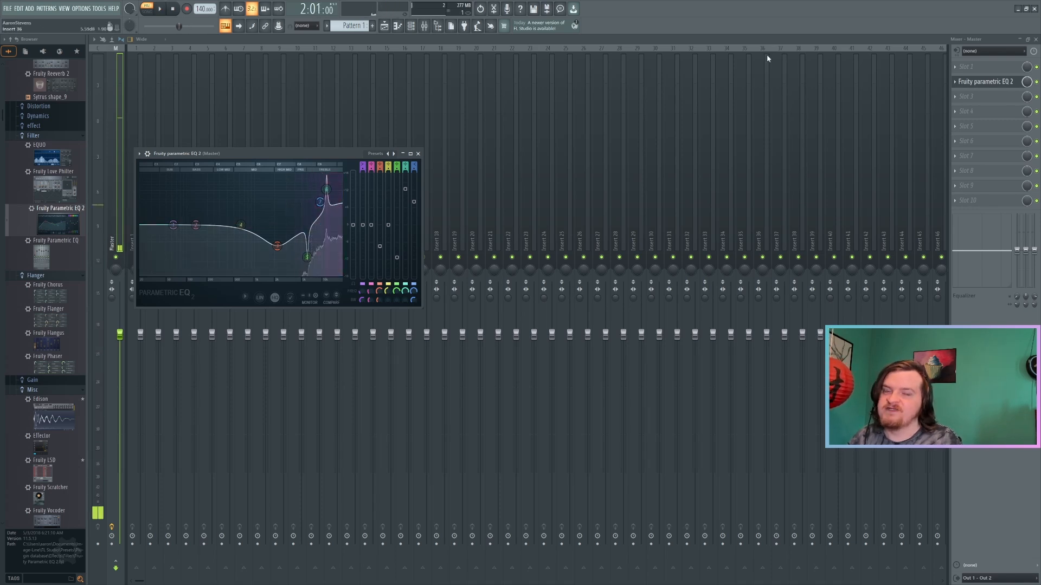
Remove Fruity Parametric EQ 2 from the Master track and return to the piano roll.
click(955, 84)
click(958, 98)
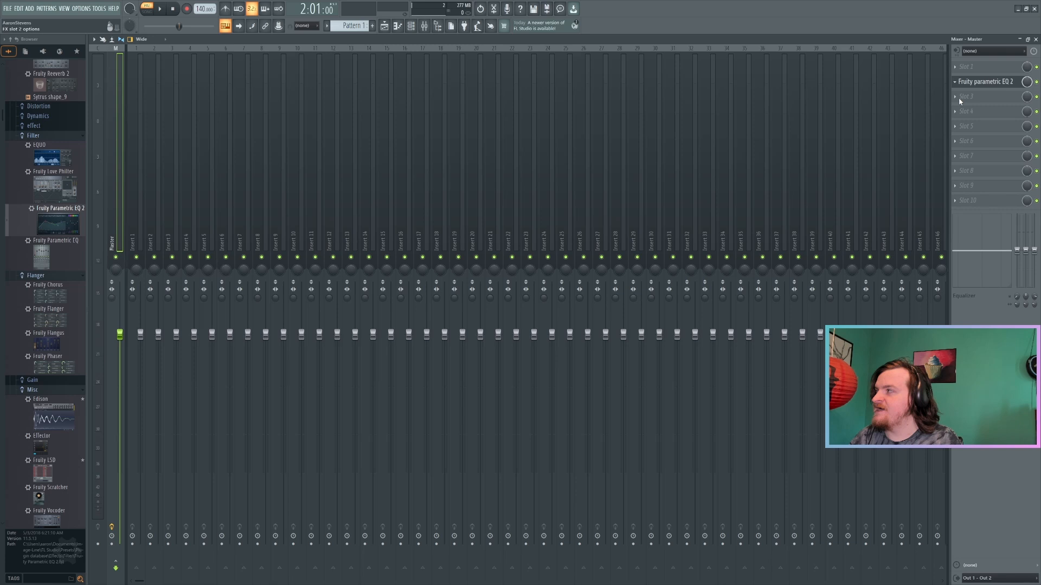
click(544, 324)
key(F7)
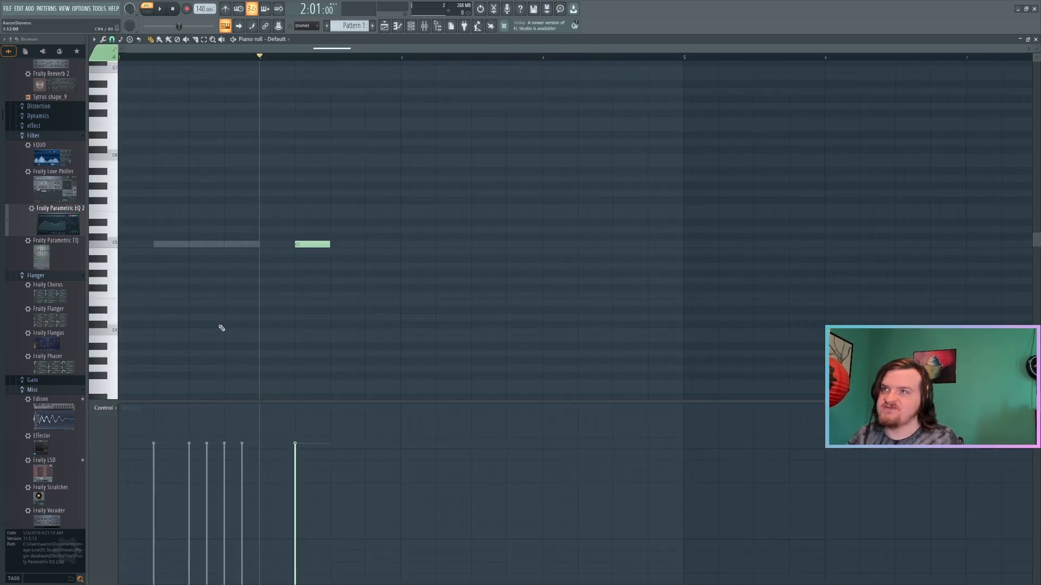
Play the pattern and turn Operator 1's noise level in Sytrus down to zero.
key(space)
key(space)
key(Tab)
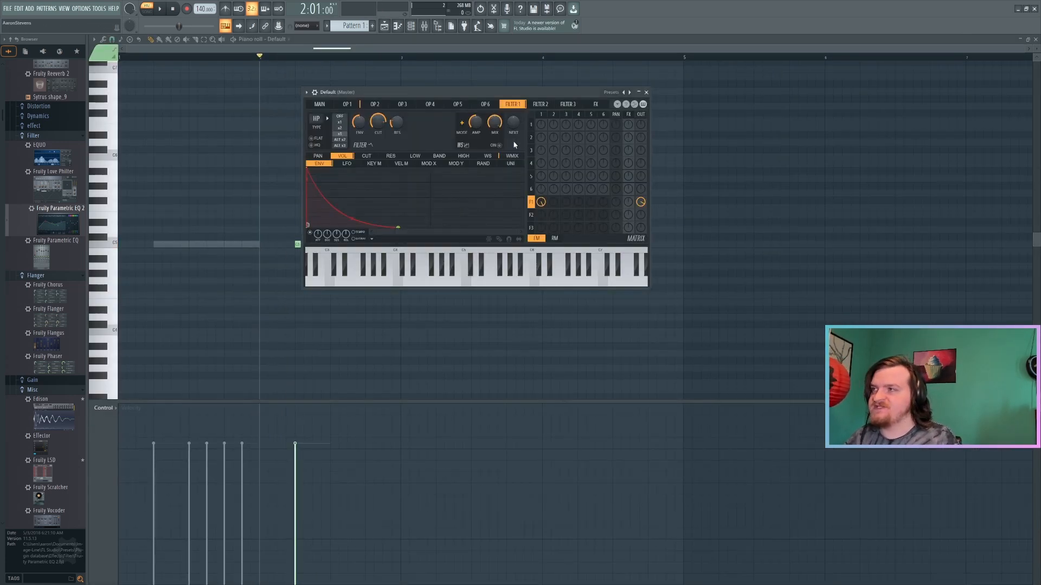
click(347, 104)
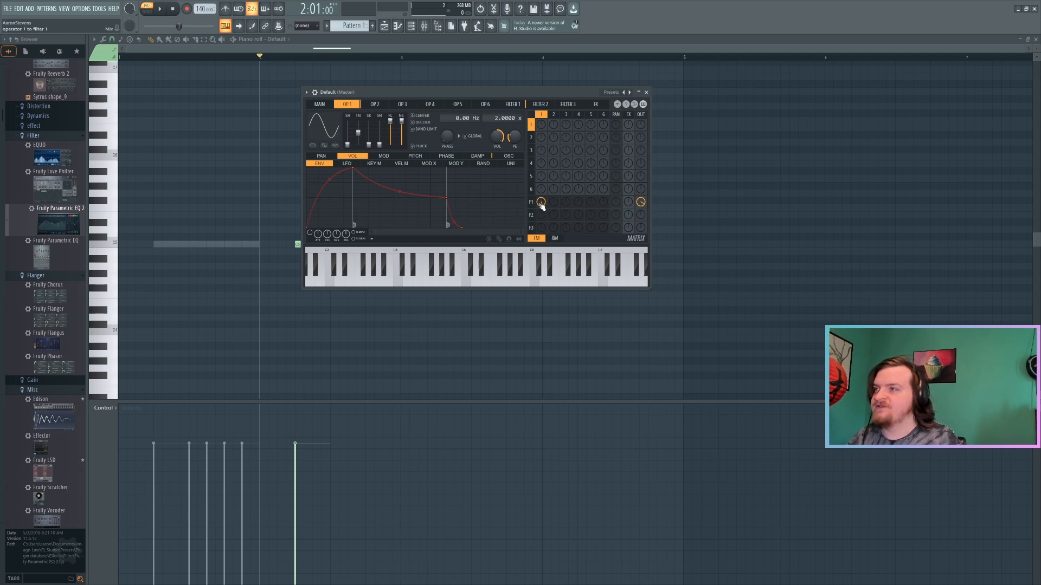
drag(402, 120, 401, 144)
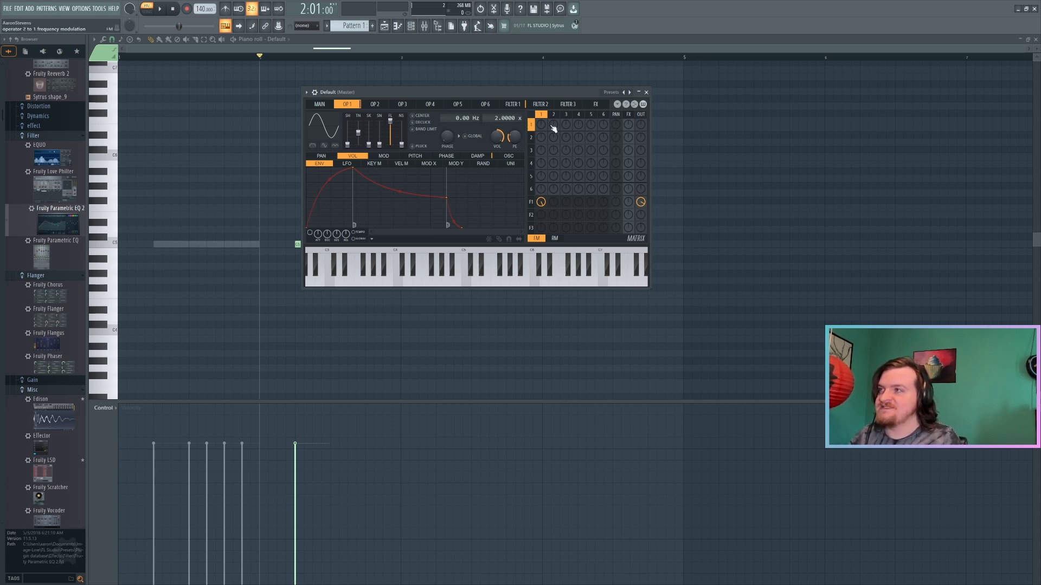
Add frequency modulation from Operator 2 to 1, from Operator 3 to 2, and from Operator 2 to 3 in the matrix.
drag(553, 127, 553, 126)
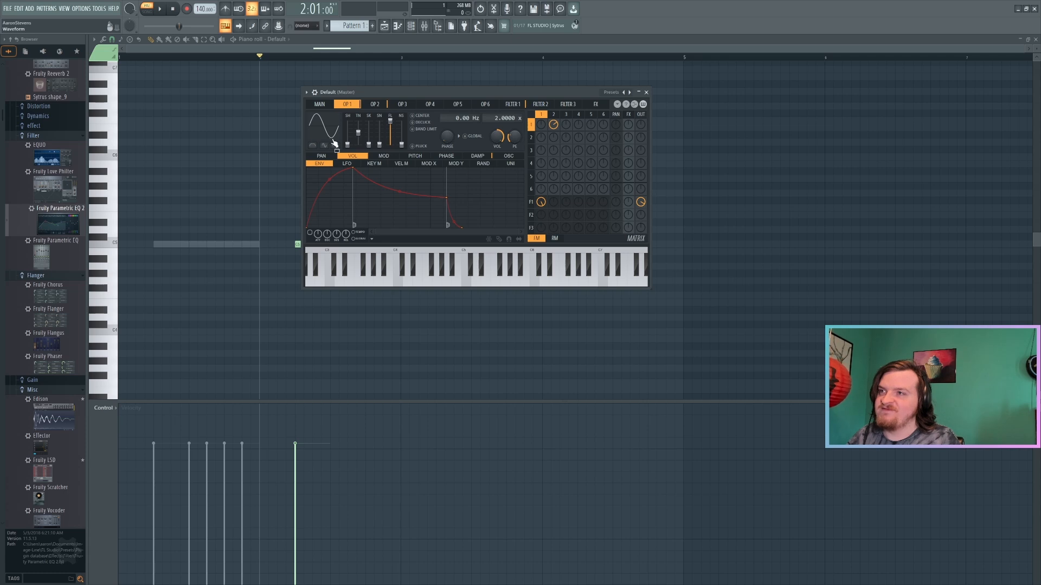
click(378, 105)
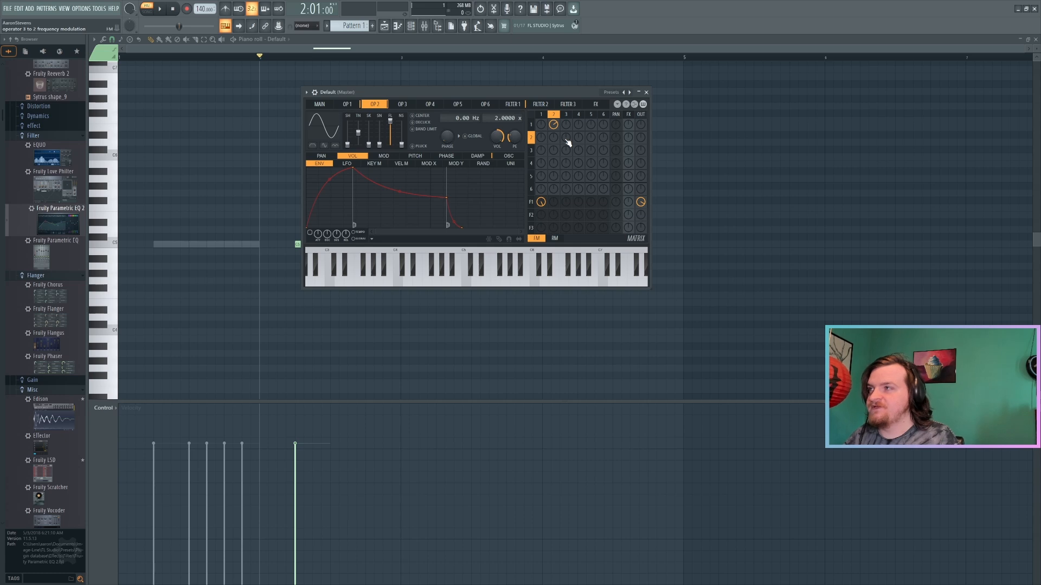
drag(566, 142, 567, 135)
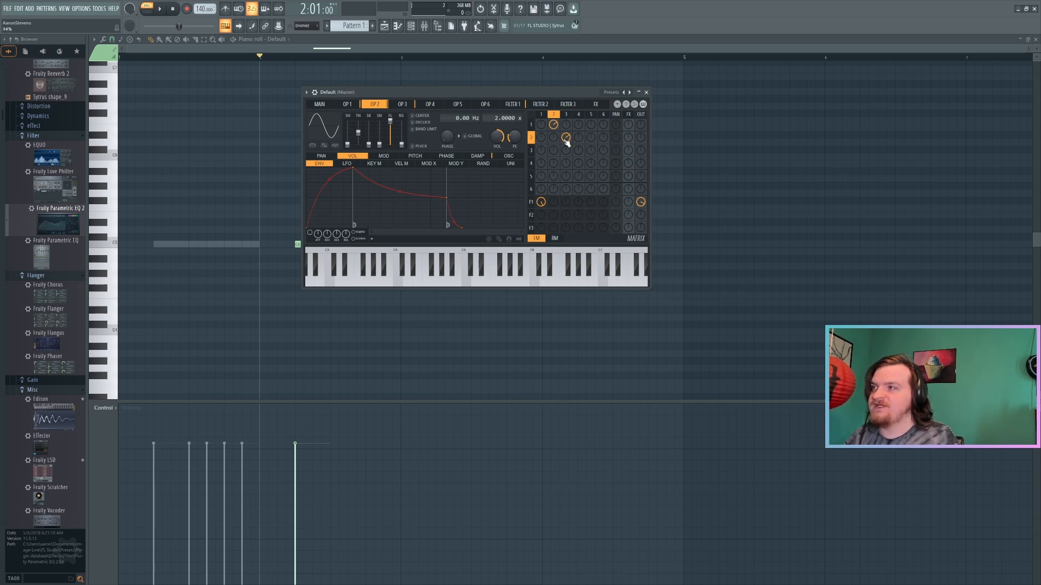
drag(557, 156, 557, 136)
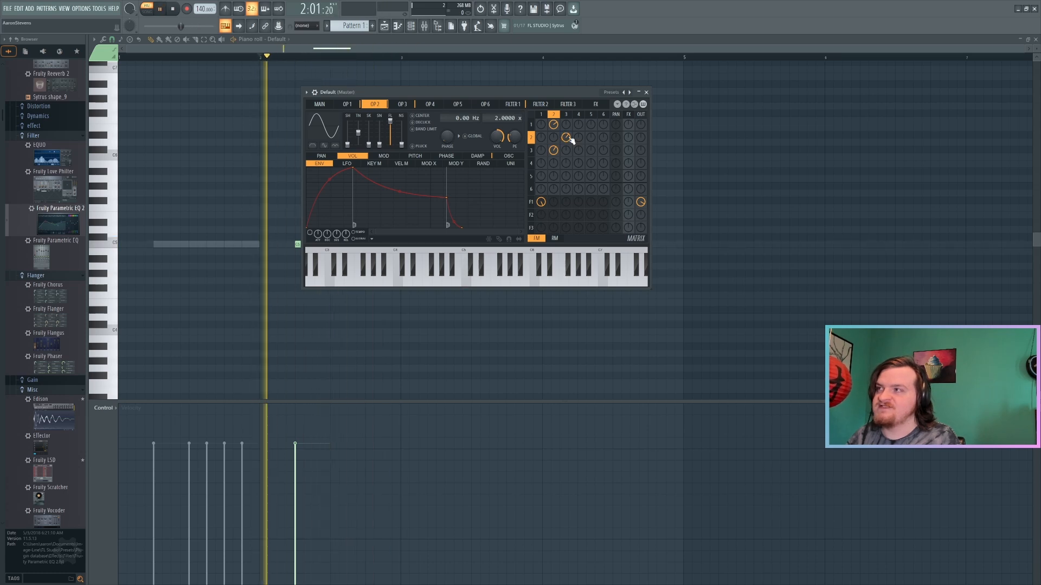
Audition the pattern repeatedly while adjusting the Operator 3 to 2 frequency modulation amount.
key(space)
key(space)
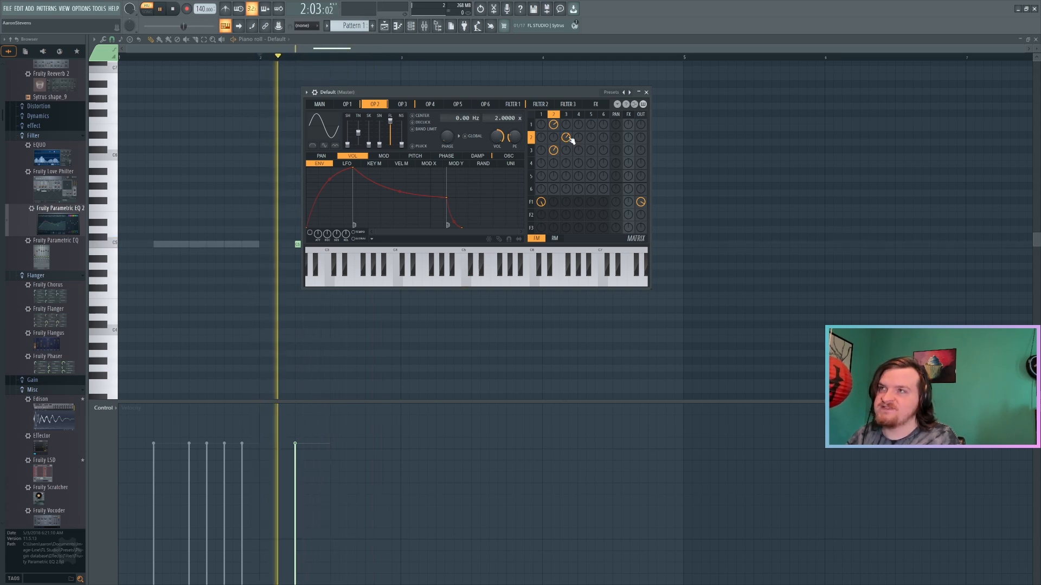
key(space)
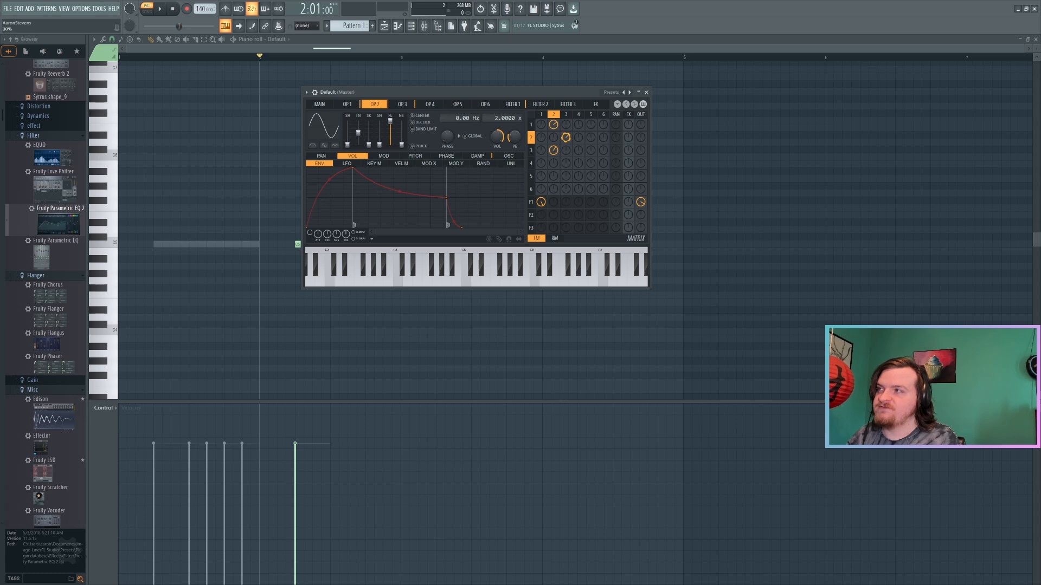
key(space)
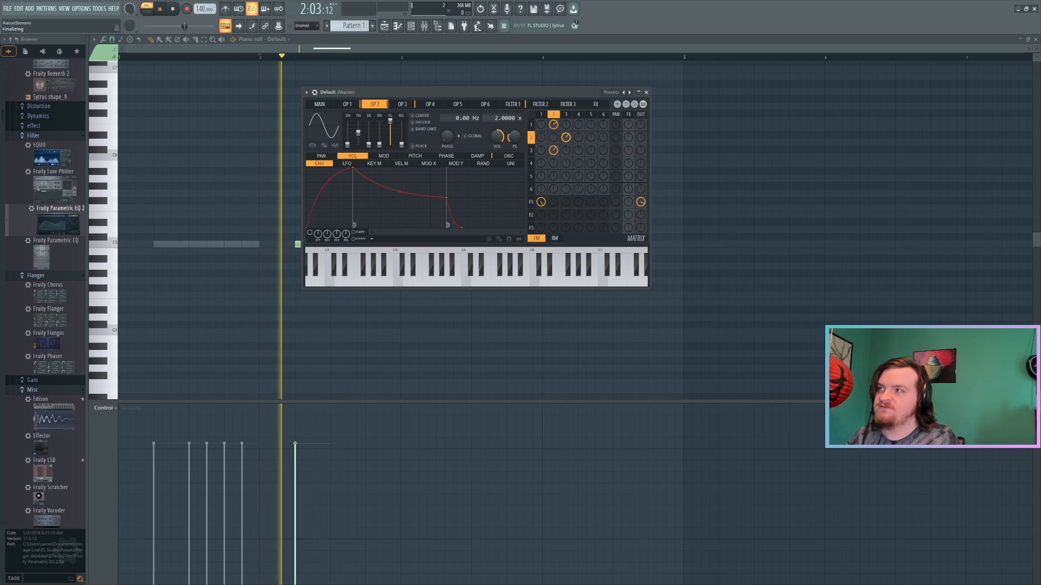
key(space)
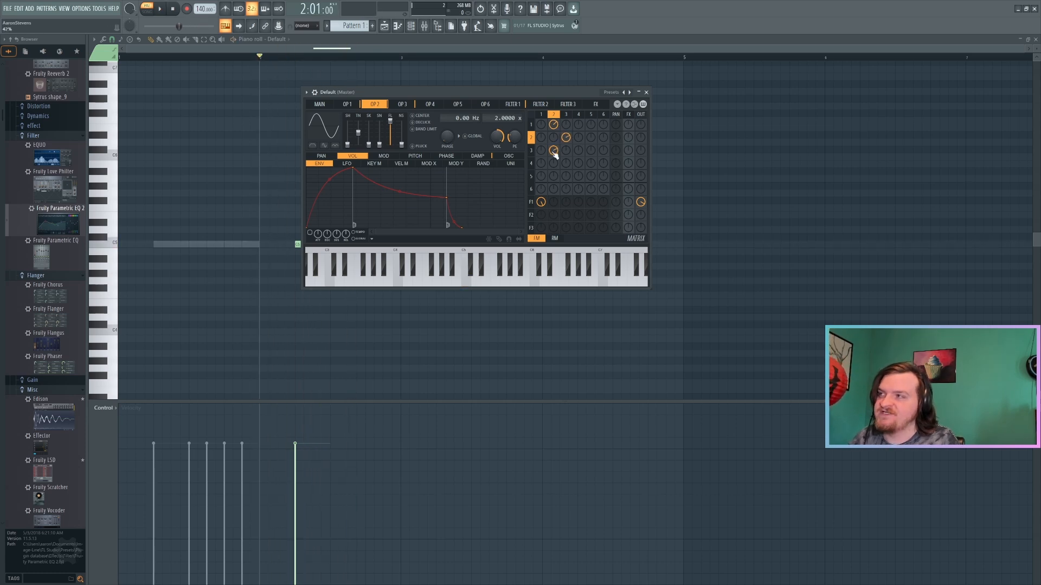
Lower the Operator 2 to 3 frequency modulation amount and audition the pattern between adjustments.
key(space)
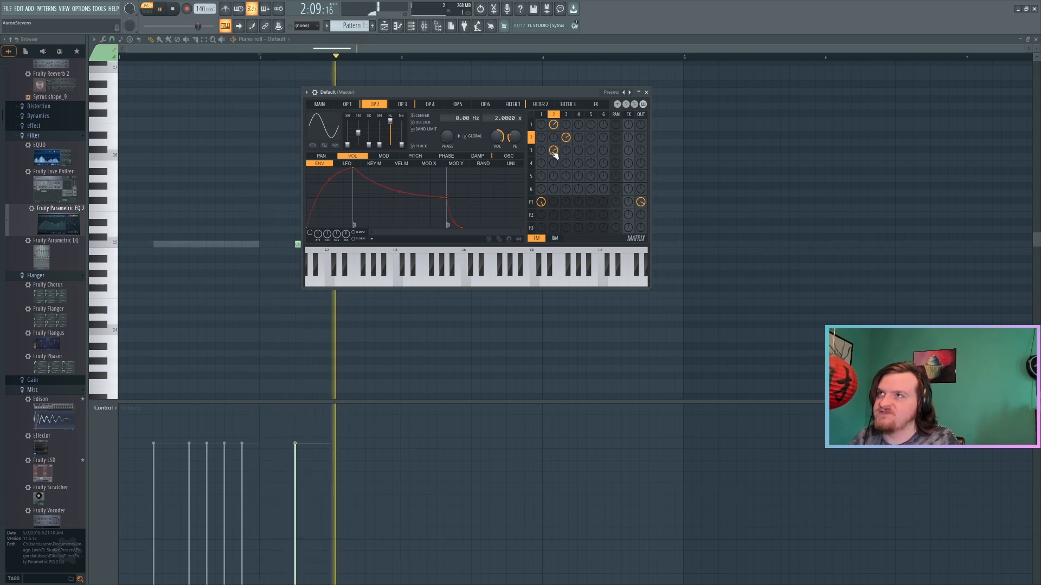
key(space)
drag(553, 153, 553, 163)
key(space)
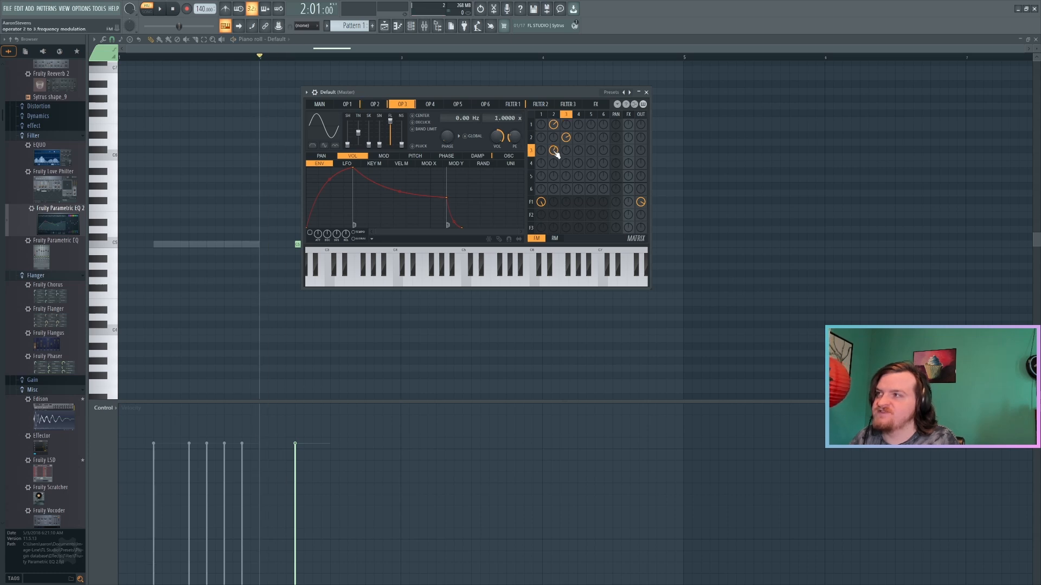
key(space)
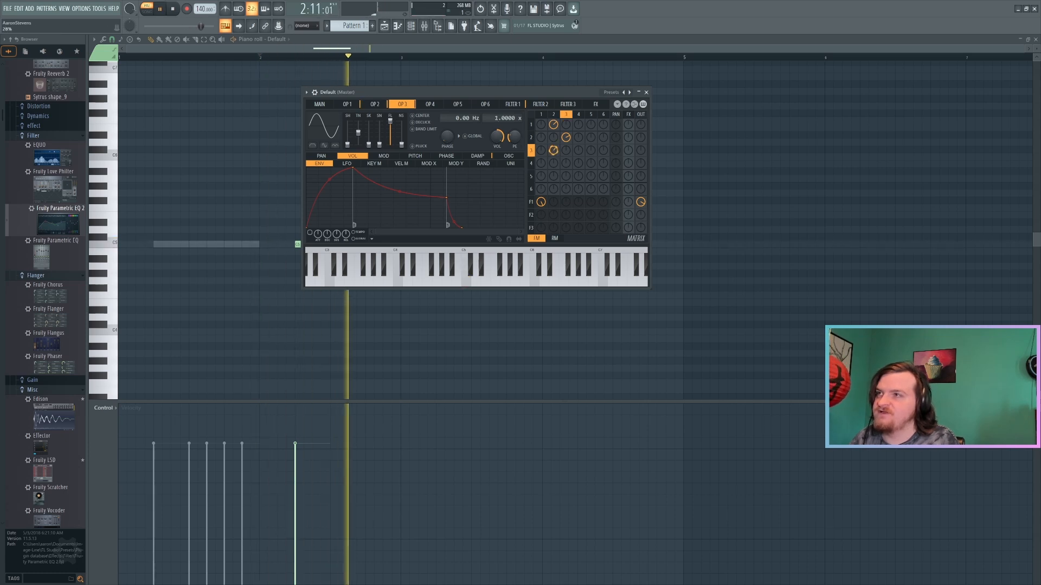
key(space)
Set Operator 2's frequency ratio to 1.0000 x and audition it with the Operator 3 to 2 modulation.
click(530, 137)
key(space)
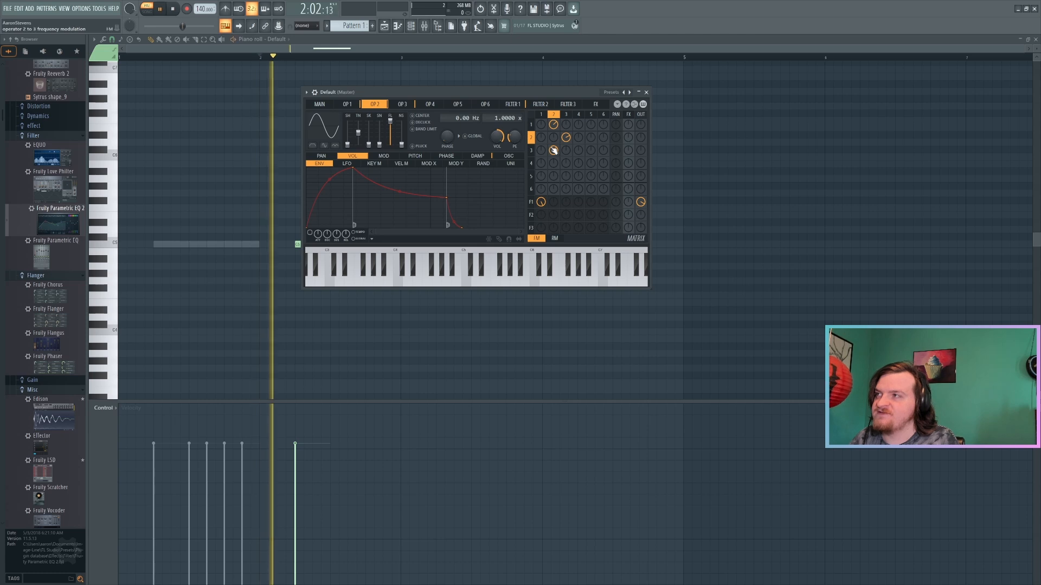
click(566, 138)
key(space)
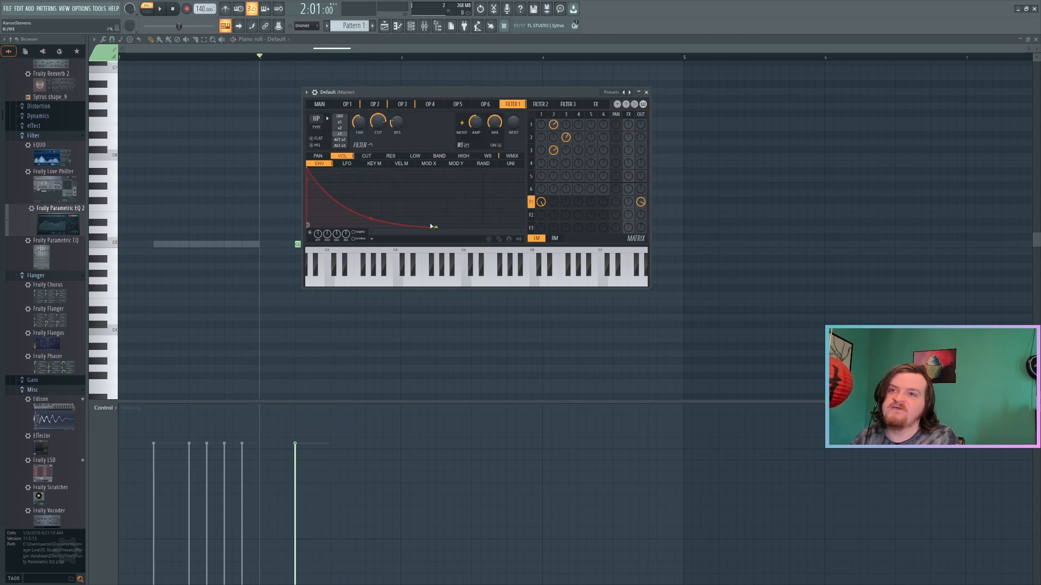
Shorten the decay of Filter 1's volume envelope and play the pattern.
drag(435, 227, 394, 234)
key(space)
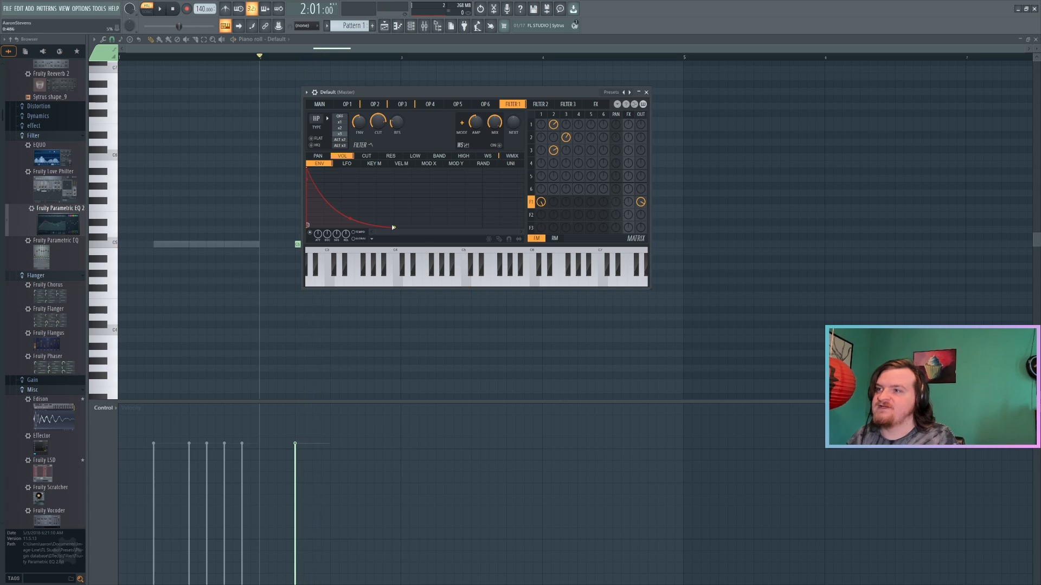
key(space)
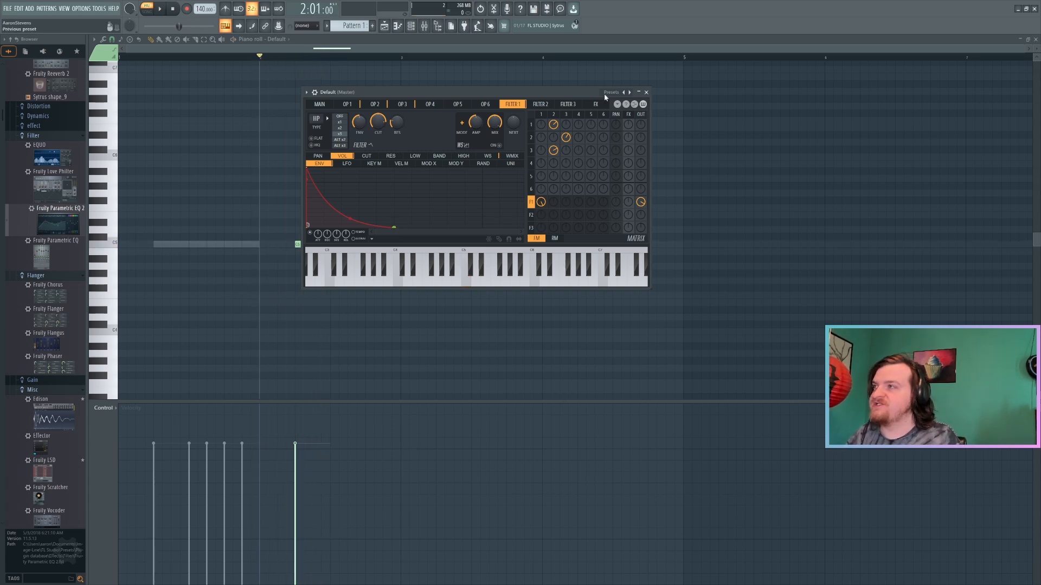
Clear the frequency modulation between the operators, change Operator 1's shape to a square wave, and audition it.
mouse_move(565, 137)
mouse_down()
mouse_move(561, 153)
mouse_move(559, 126)
mouse_up()
click(343, 106)
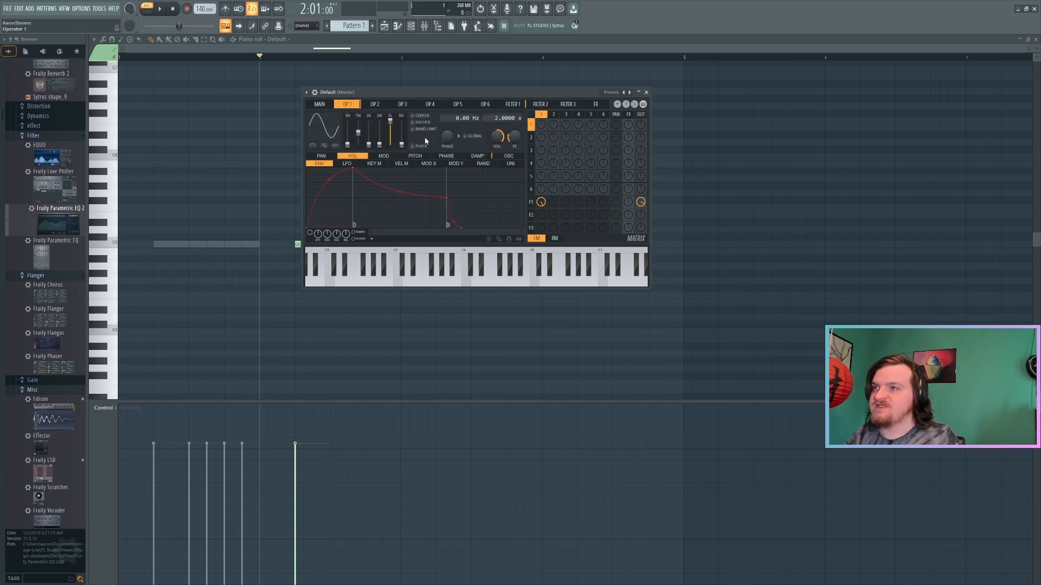
drag(350, 146, 350, 127)
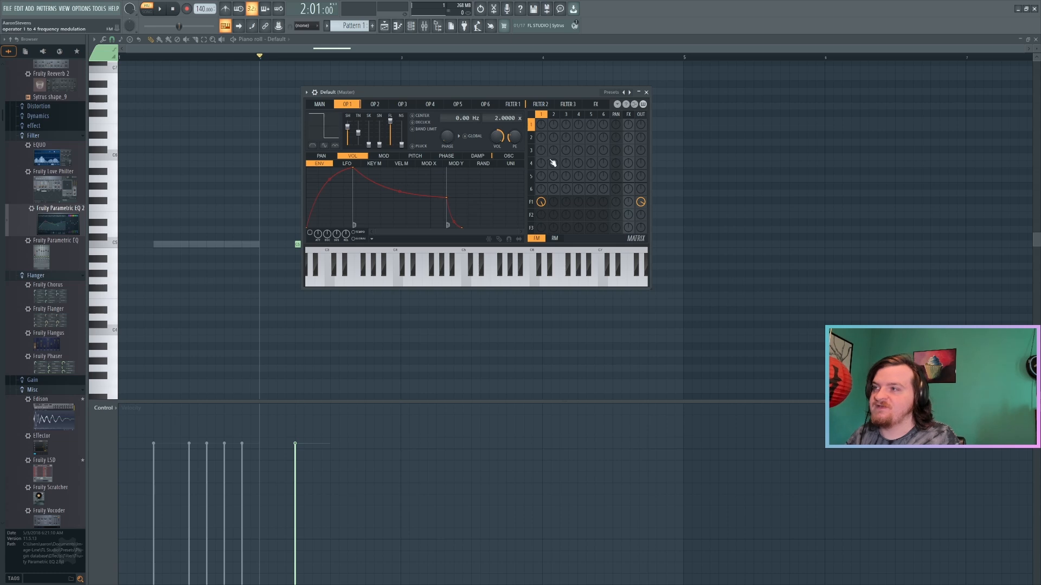
key(space)
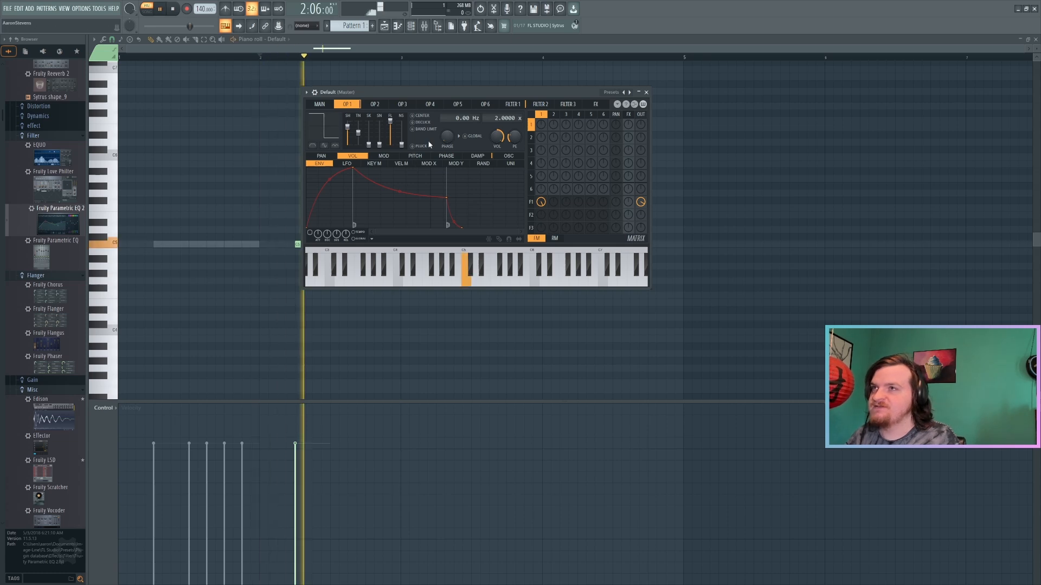
key(space)
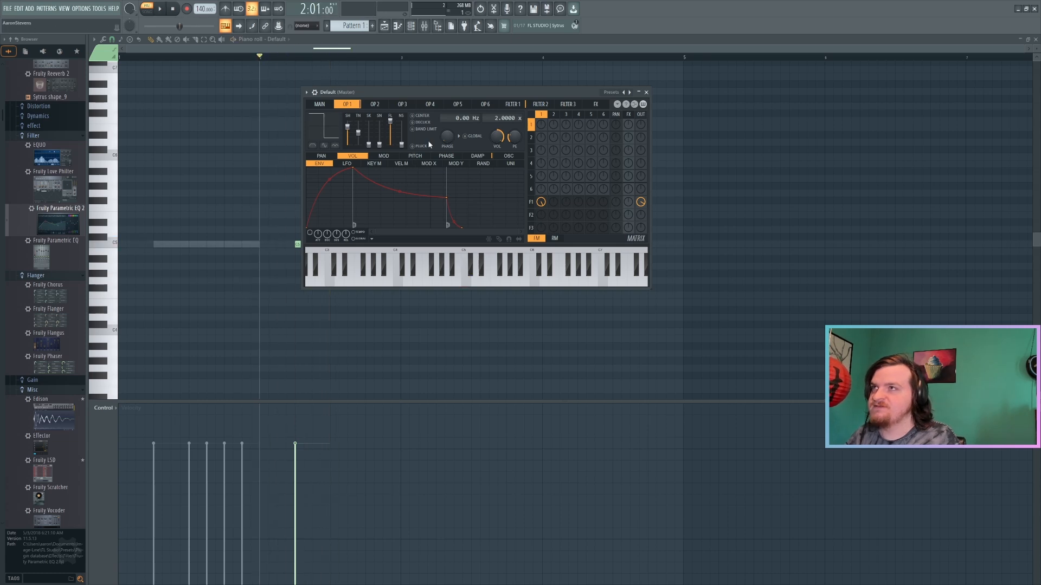
Shape Operators 2 and 3 as square waves and route both into Filter 1 in the matrix.
click(374, 104)
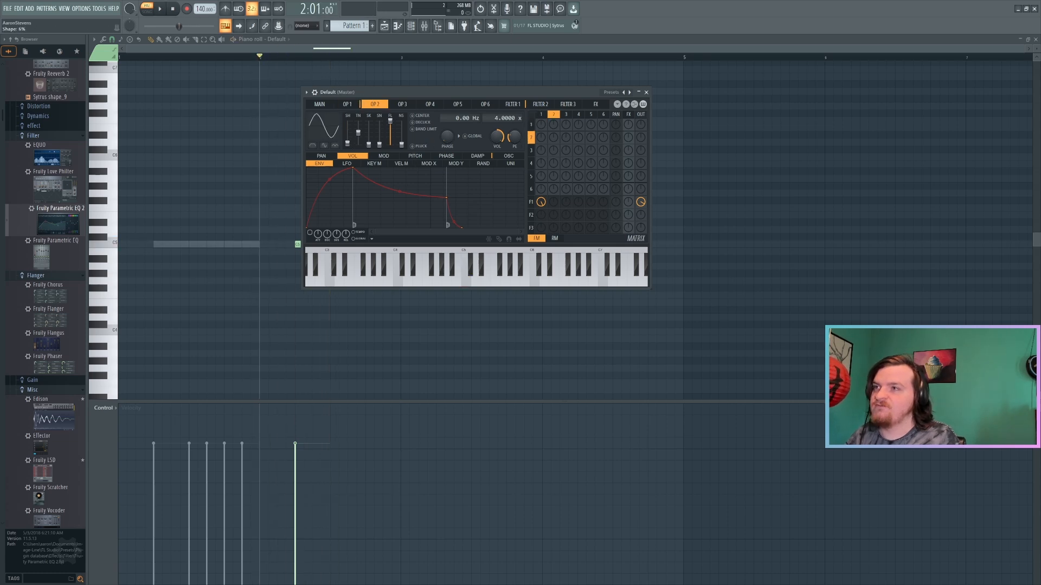
click(414, 106)
drag(553, 204, 566, 196)
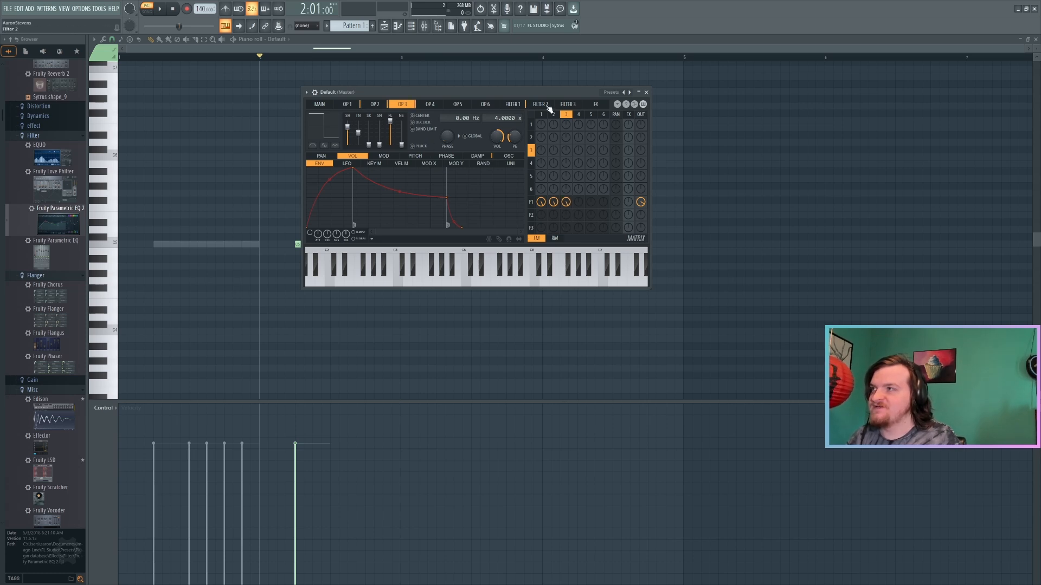
Set the frequency ratios of Operators 2 and 3 to 2.0000 x and play the pattern to audition them.
scroll(495, 118, down, 1)
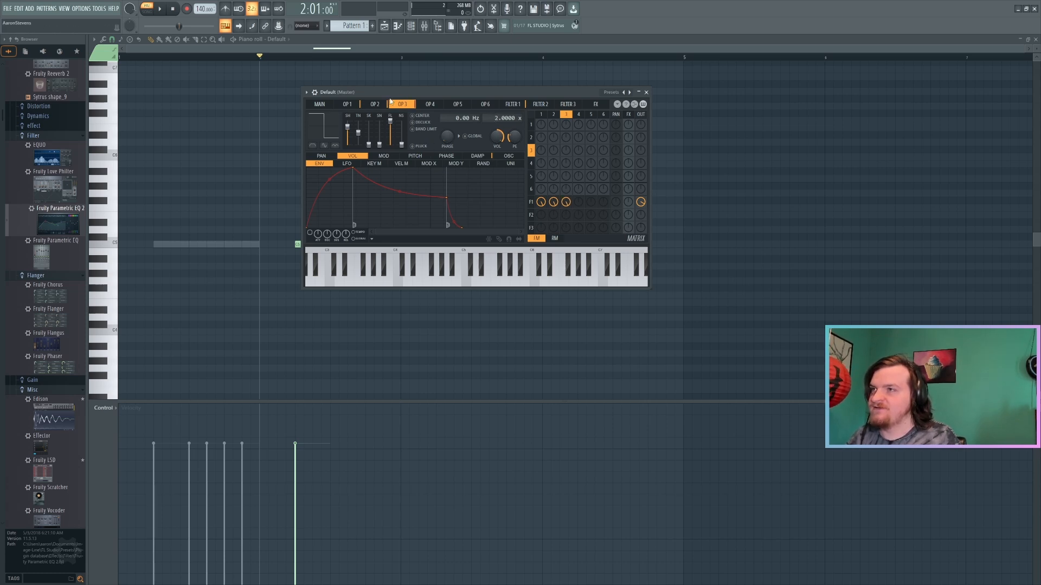
click(531, 137)
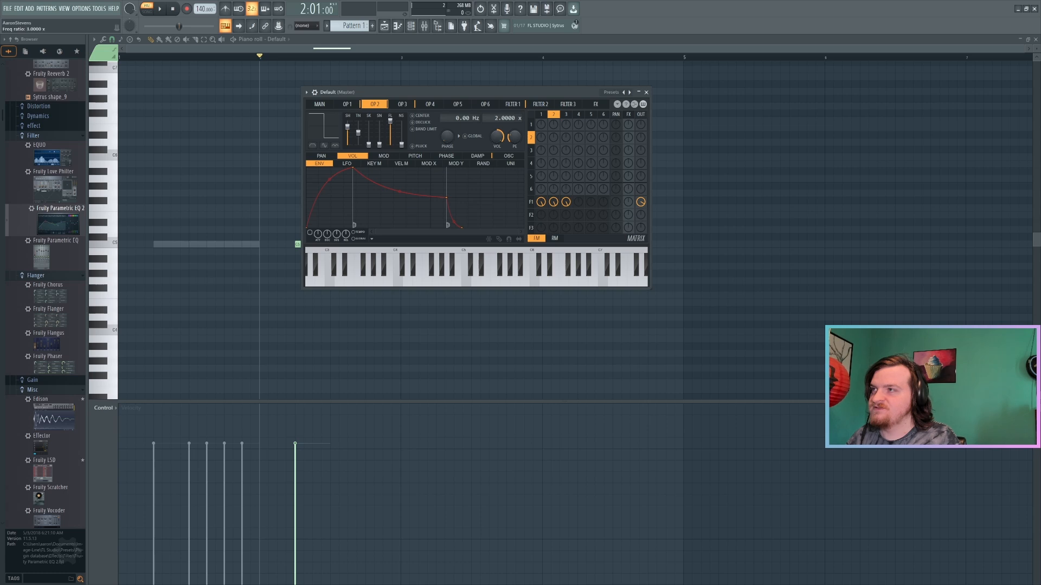
click(346, 105)
click(407, 102)
click(378, 103)
key(space)
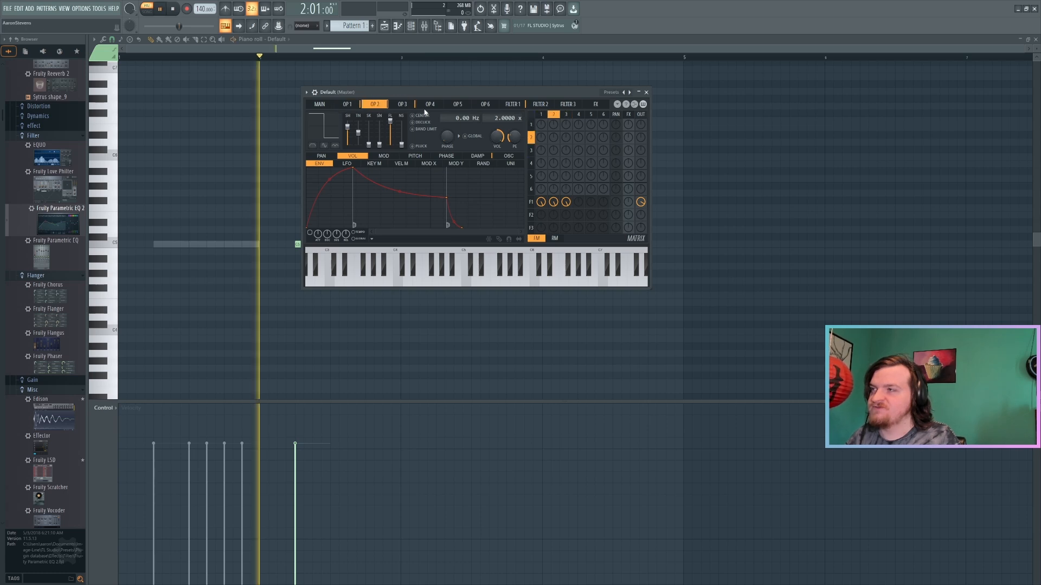
key(space)
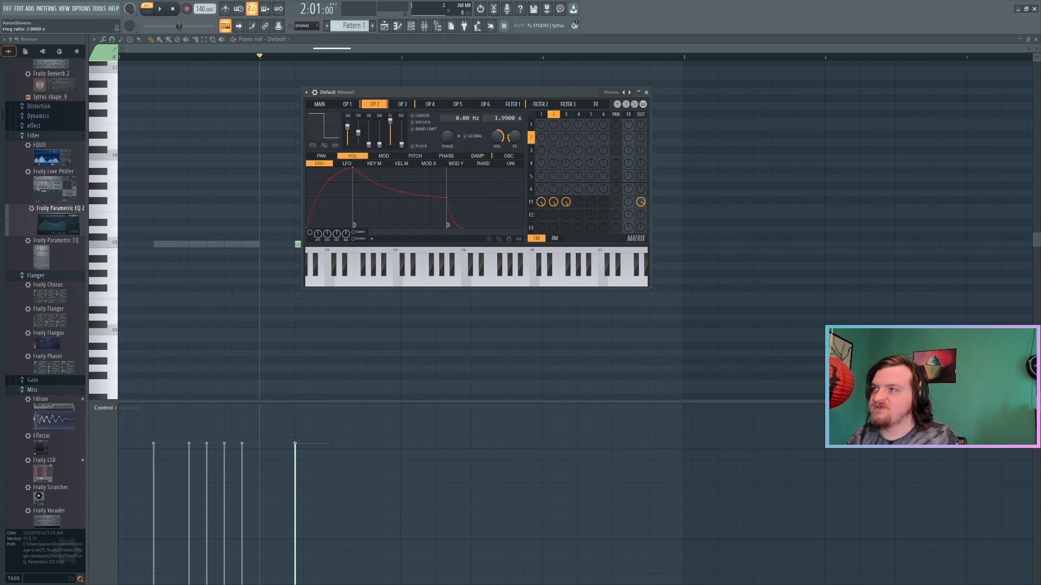
Detune Operator 2 to 1.9900 x and Operator 3 to 2.0600 x, and audition the layered square waves.
click(402, 104)
key(space)
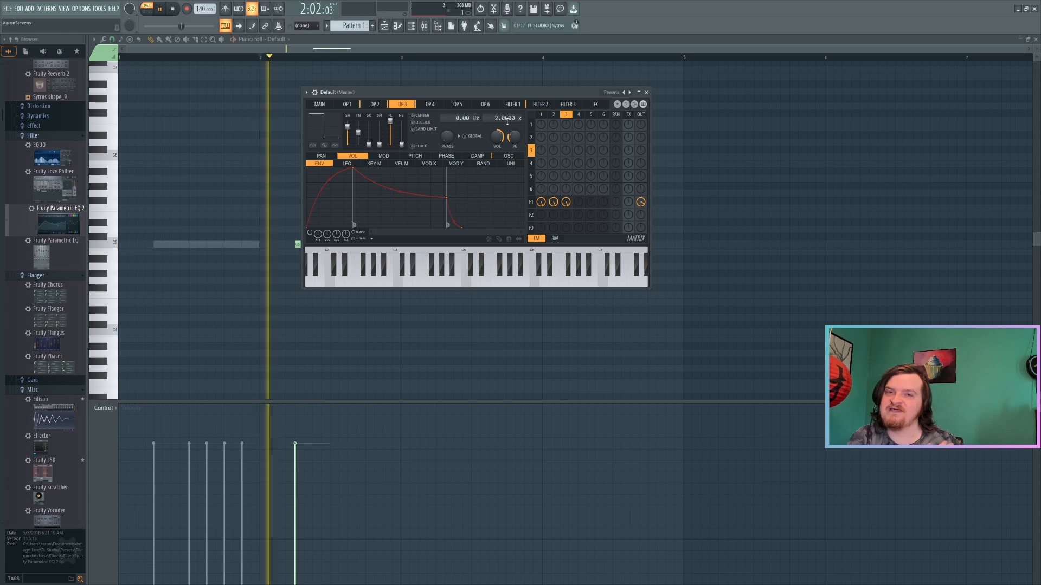
key(space)
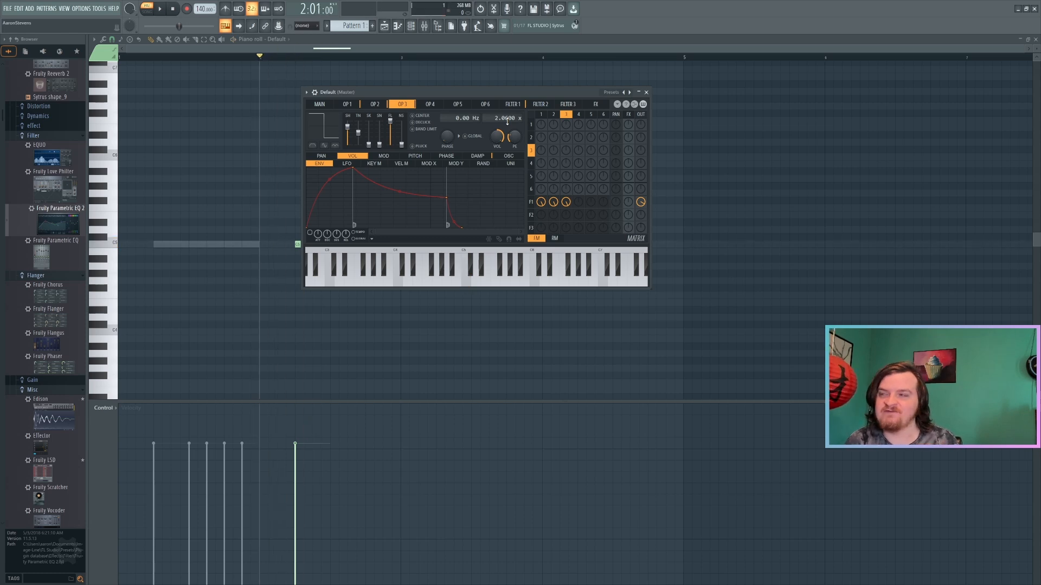
key(space)
key(space)
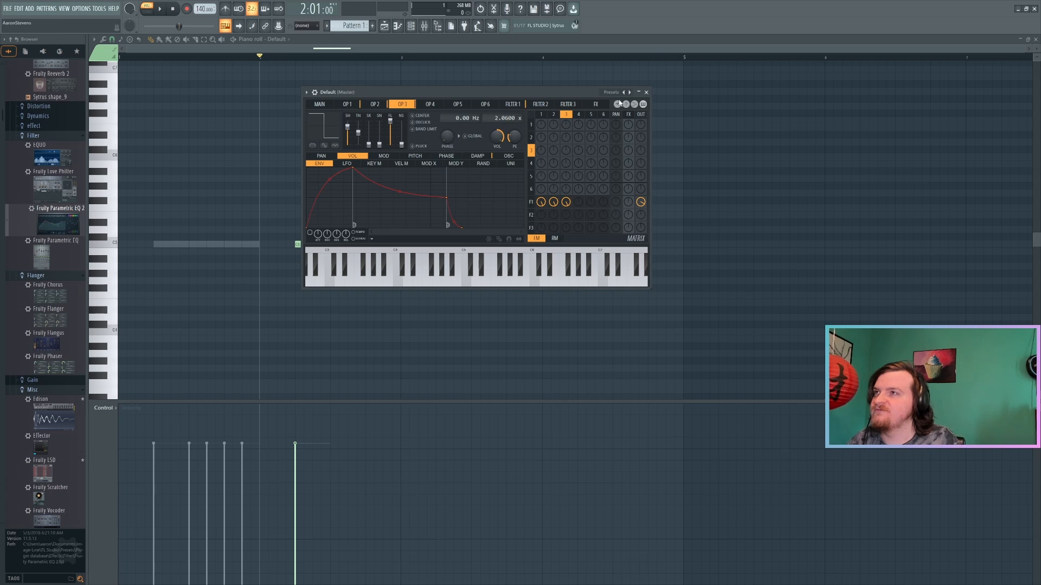
Raise the cutoff of Filter 1's high-pass and play the pattern.
click(511, 104)
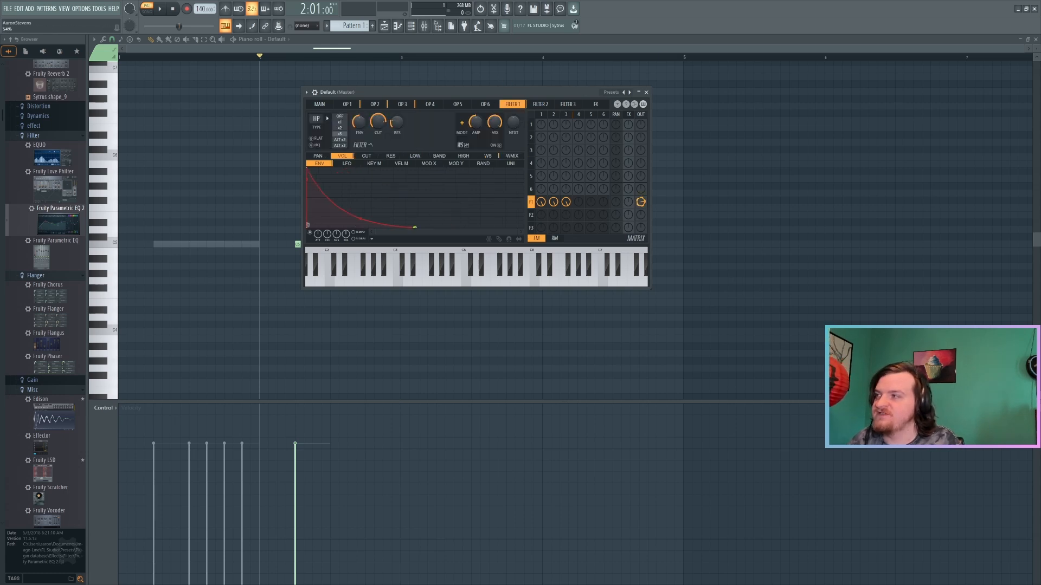
mouse_move(377, 124)
mouse_down()
mouse_move(378, 158)
mouse_move(378, 111)
mouse_up()
key(space)
key(space)
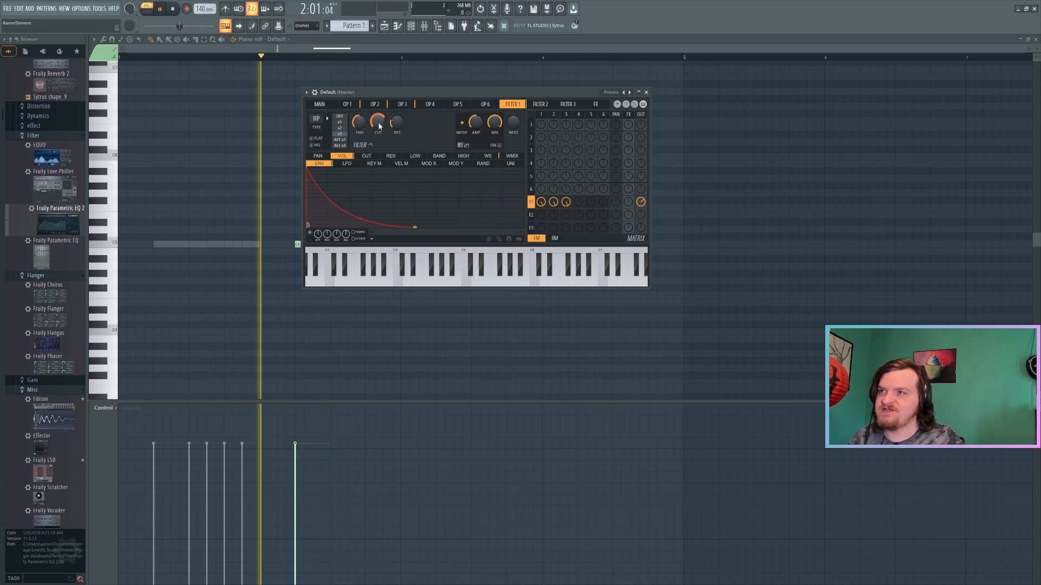
key(space)
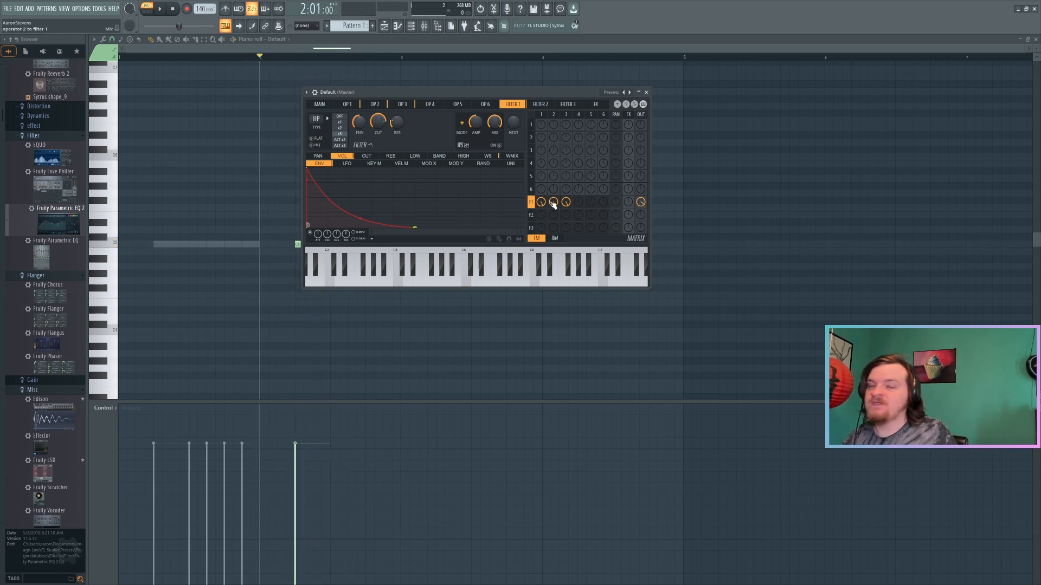
Try a very short decay on Filter 1's volume envelope, audition it and undo the change.
drag(415, 227, 317, 227)
key(space)
key(space)
key(ctrl+z)
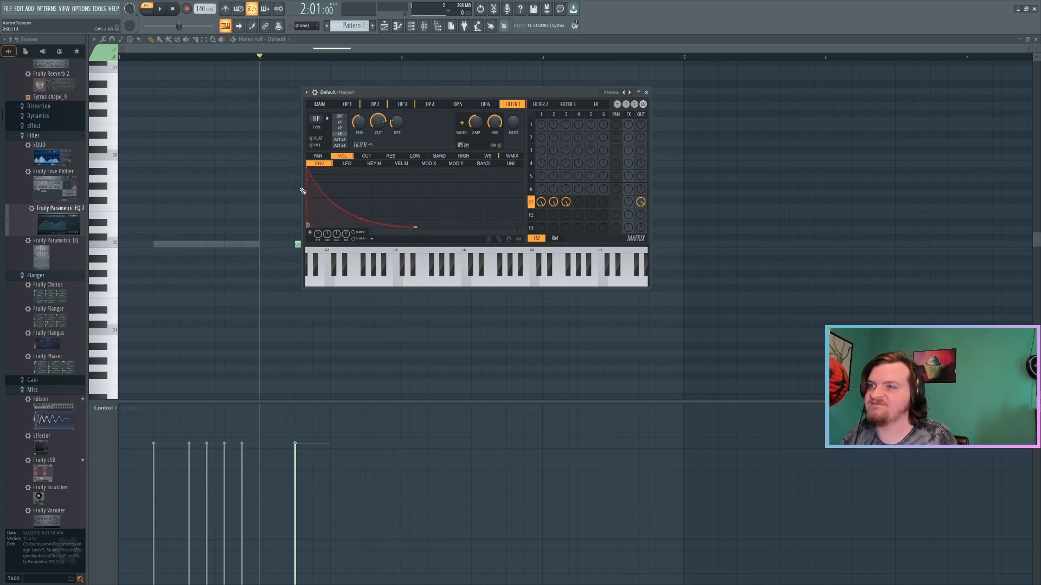
Try an extra point early in Filter 1's volume envelope for a sharper initial drop, and audition it.
right_click(319, 204)
mouse_move(319, 204)
mouse_down()
mouse_move(324, 220)
mouse_move(314, 202)
mouse_up()
key(space)
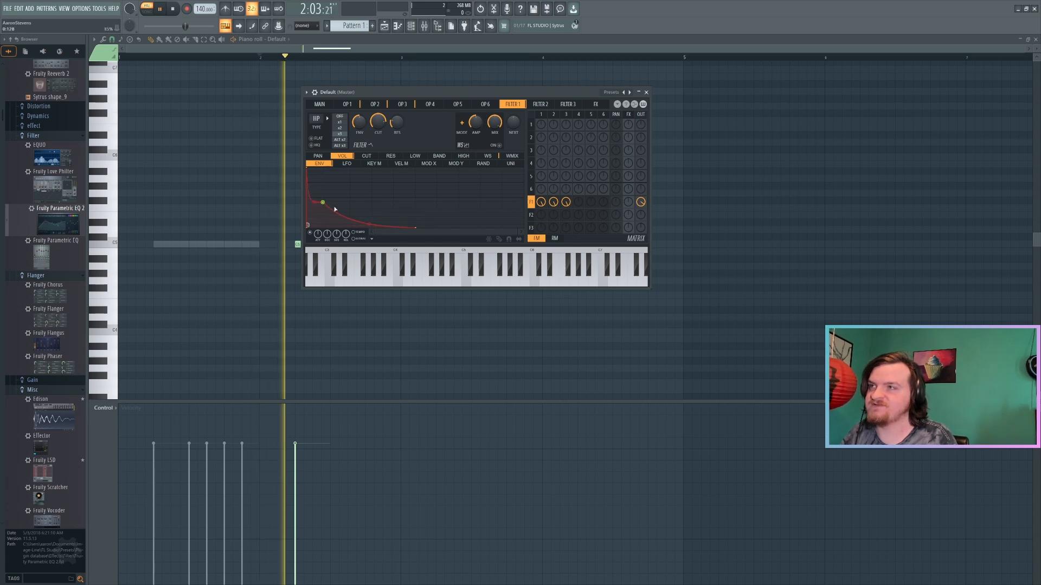
key(space)
Add a point to Filter 1's cutoff envelope so the cutoff rises slightly after the start, and play the pattern.
click(367, 156)
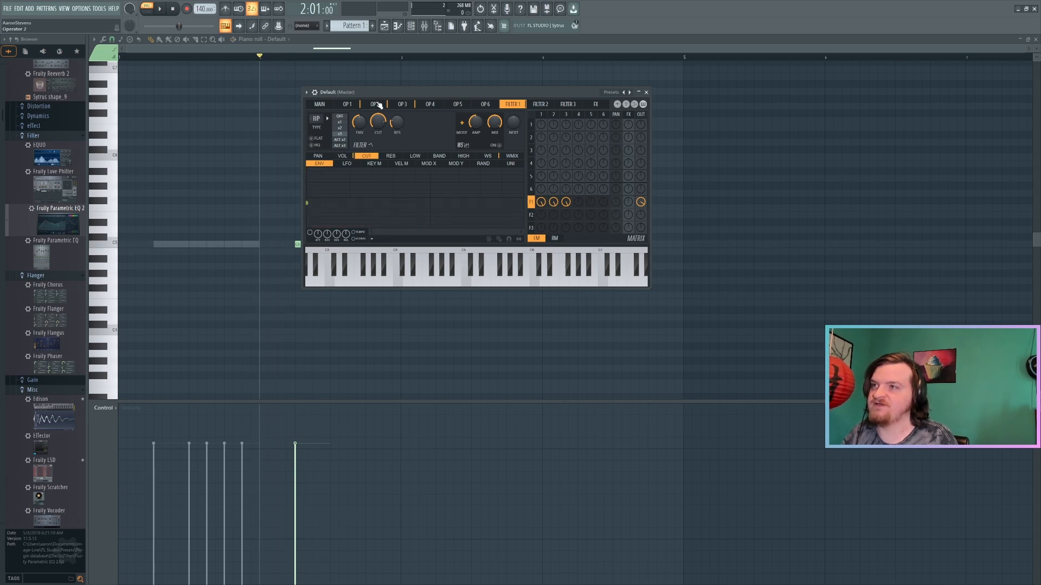
right_click(330, 197)
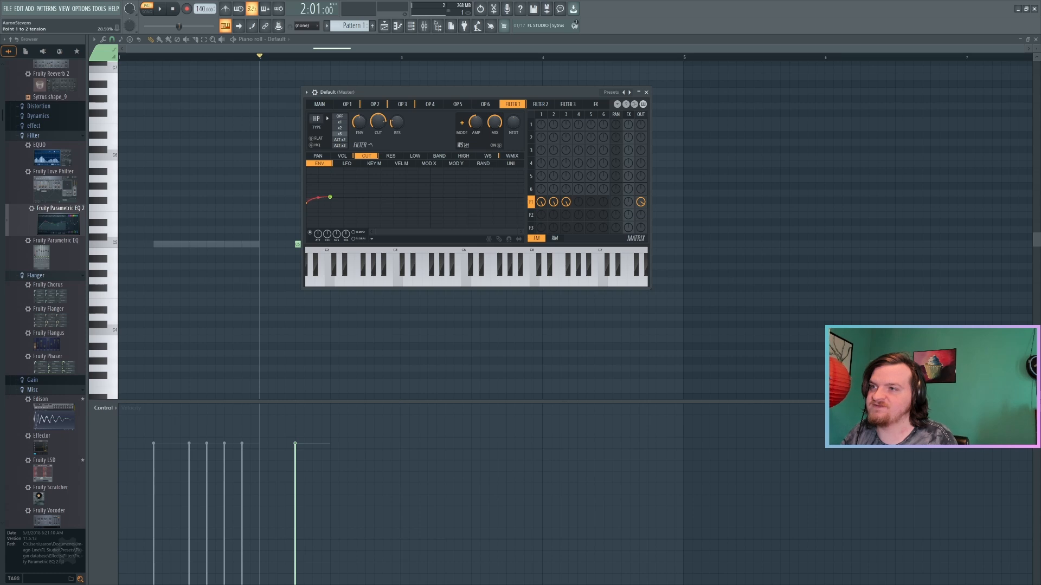
key(space)
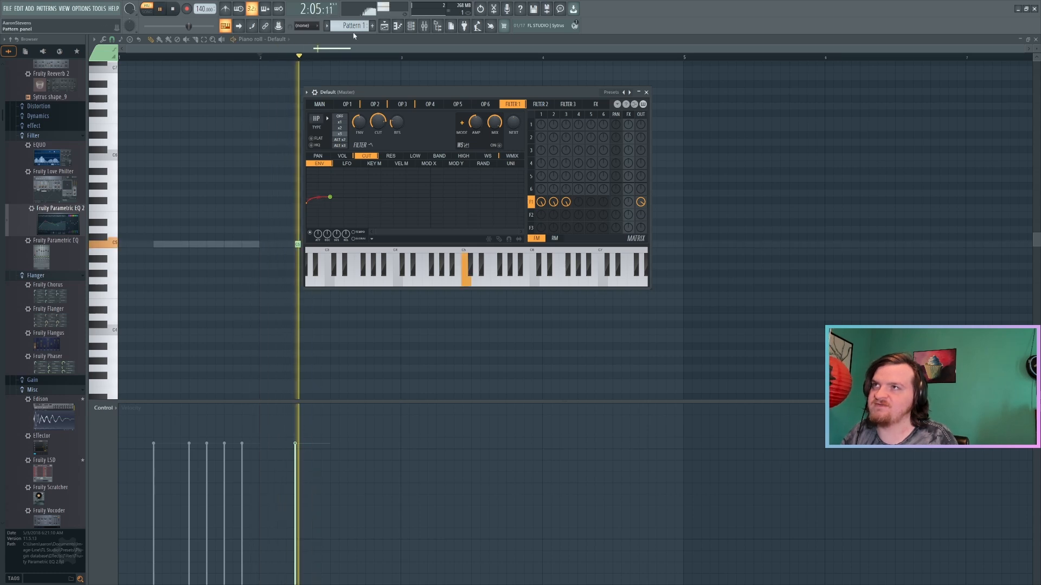
key(space)
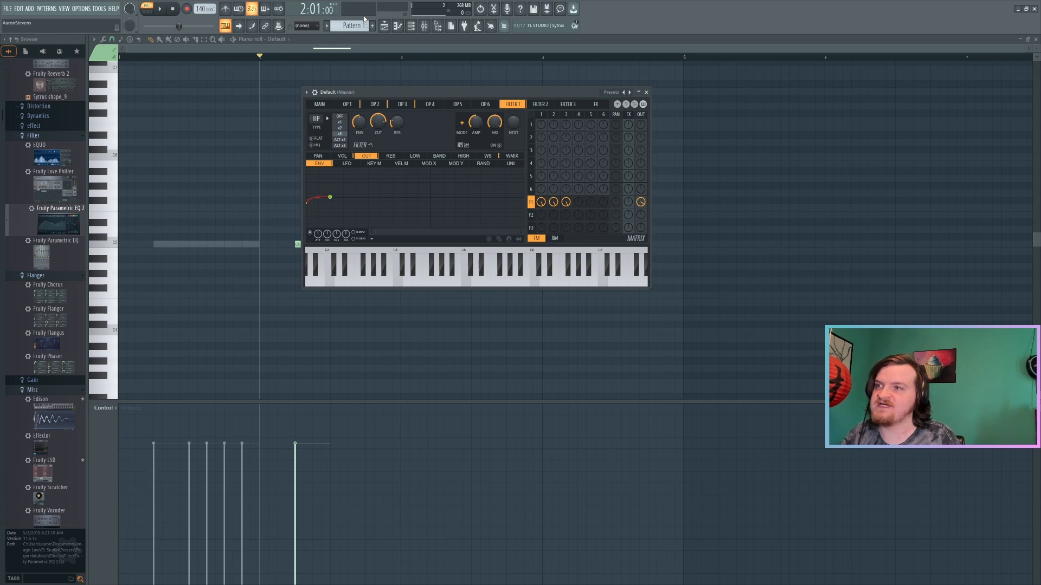
Shorten Filter 1's volume envelope to a very quick decay for a closed hi-hat and audition it.
click(342, 156)
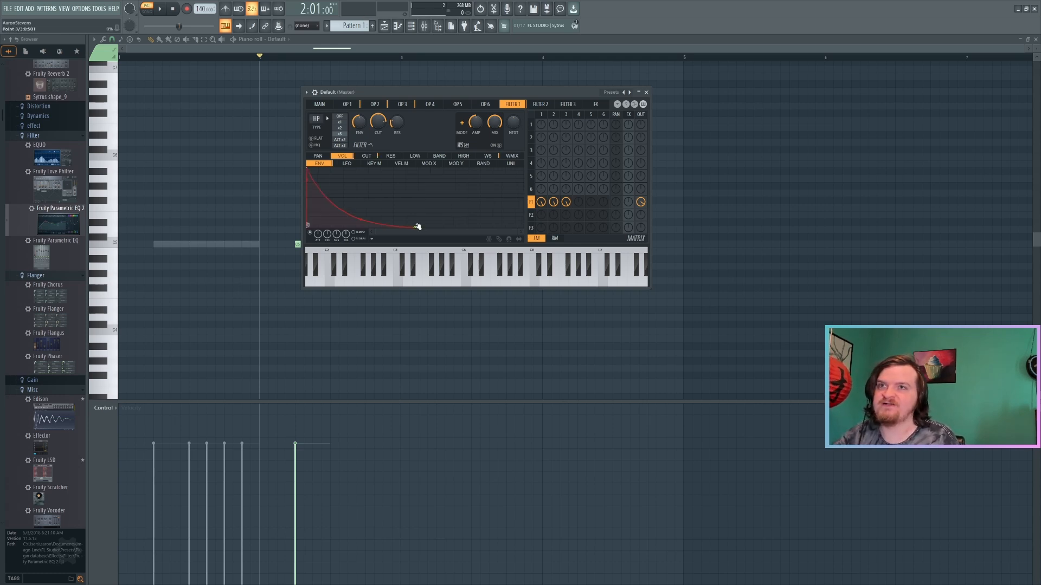
drag(417, 227, 324, 228)
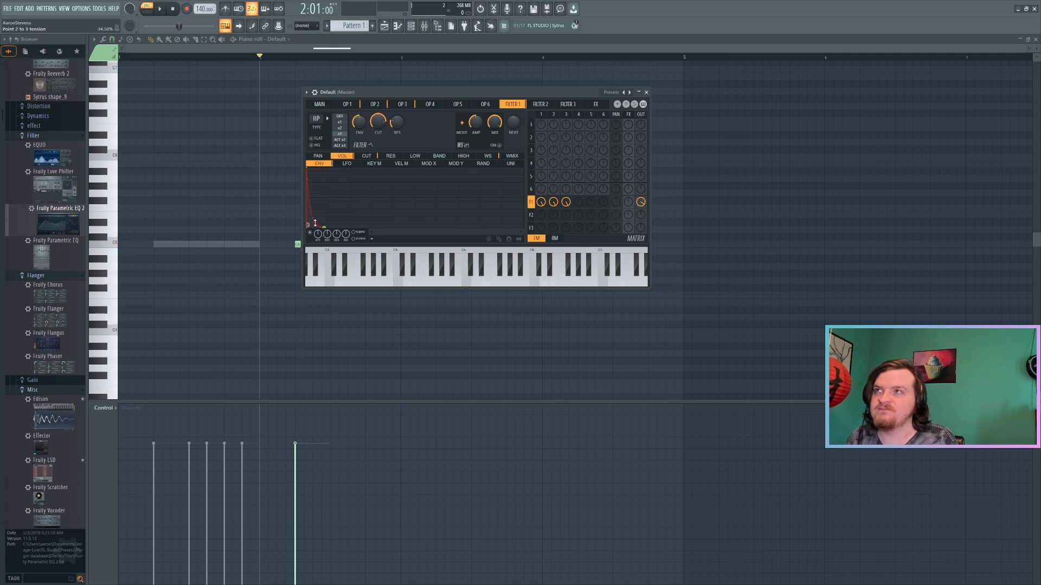
key(space)
key(space)
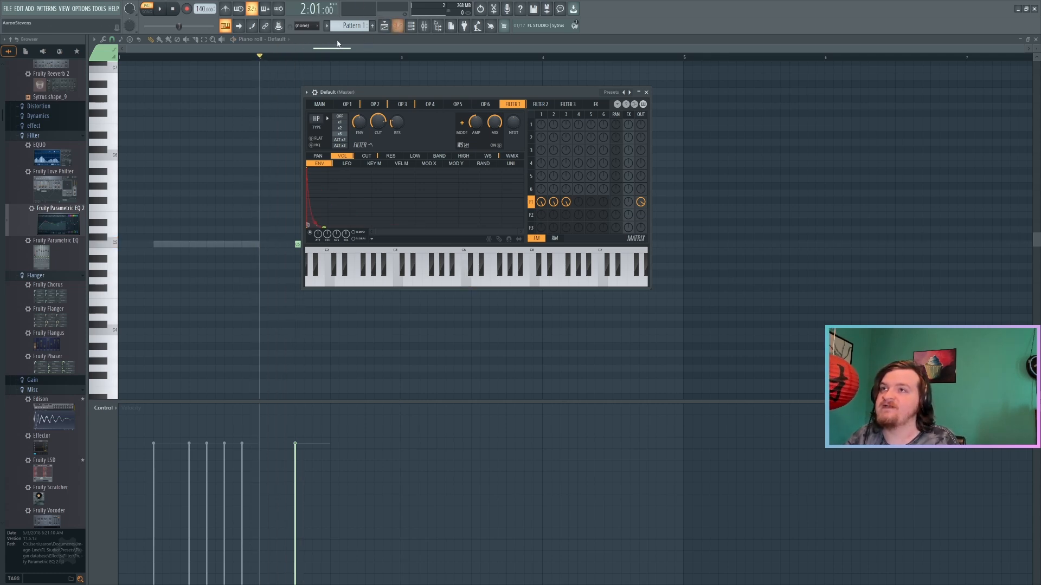
Insert Fruity Parametric EQ 2 and Edison into the master track's effect slots.
key(F9)
drag(57, 217, 996, 79)
mouse_move(363, 164)
mouse_down()
mouse_move(363, 183)
mouse_move(363, 166)
mouse_up()
click(38, 116)
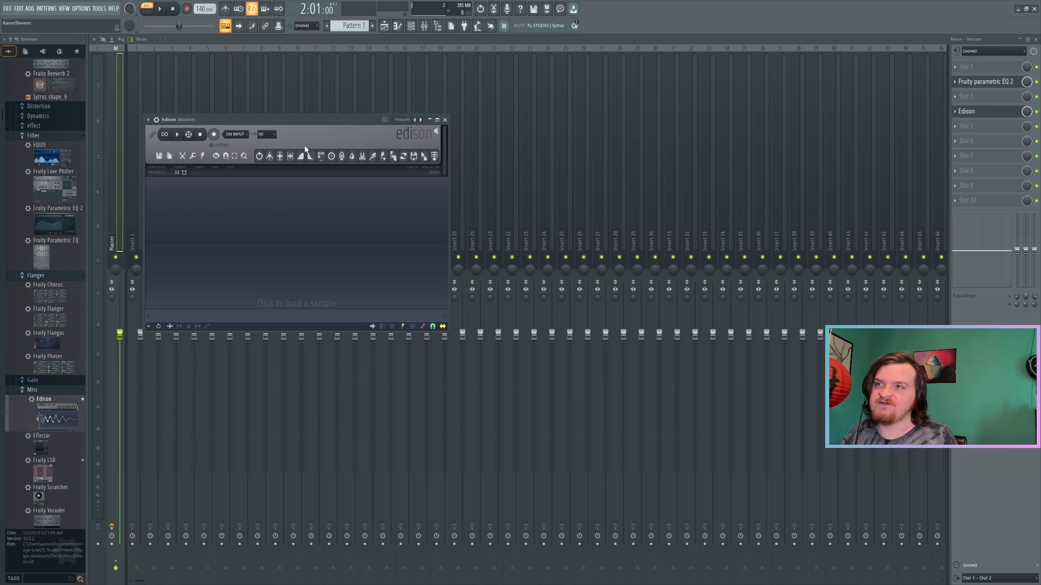
Record the short hi-hat into Edison and trim the silence before and after the hit.
click(215, 135)
click(160, 9)
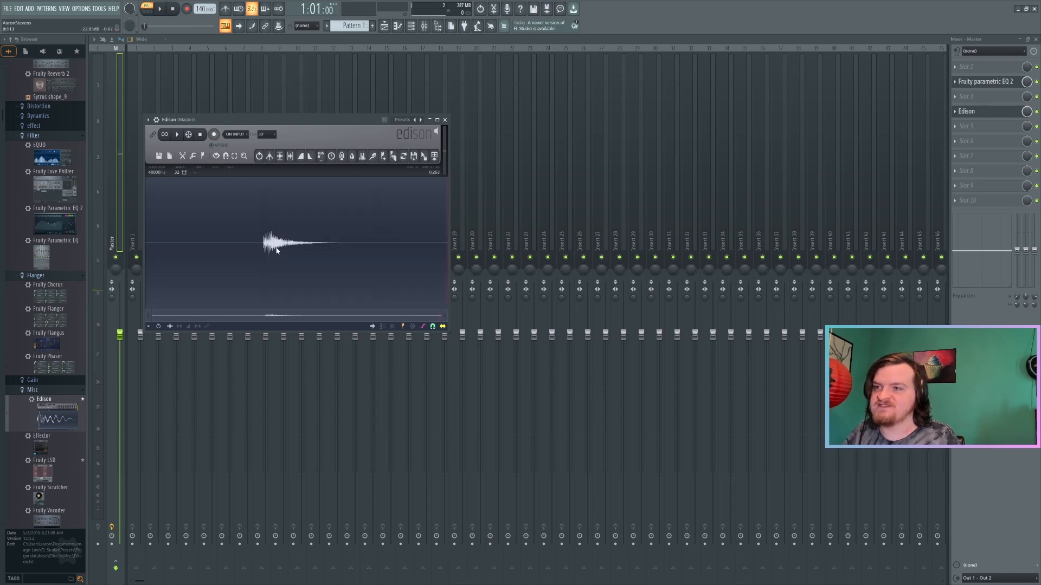
drag(276, 249, 84, 248)
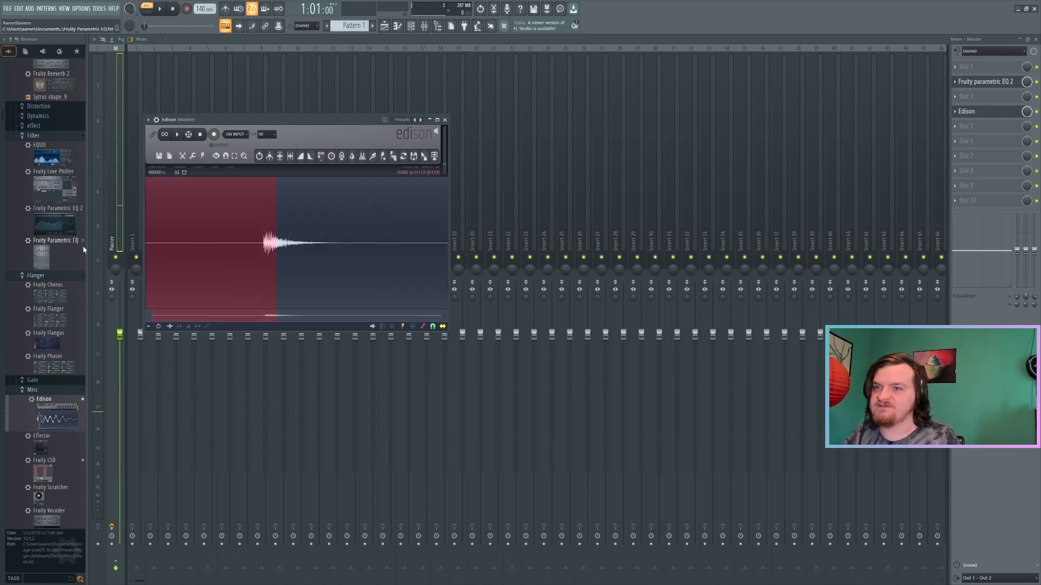
click(290, 157)
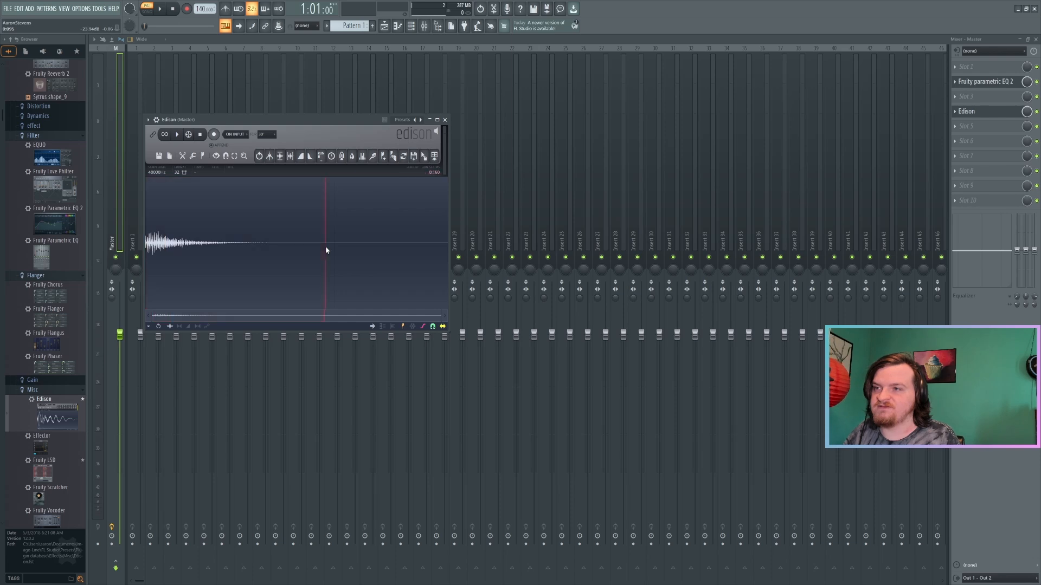
drag(326, 246, 446, 246)
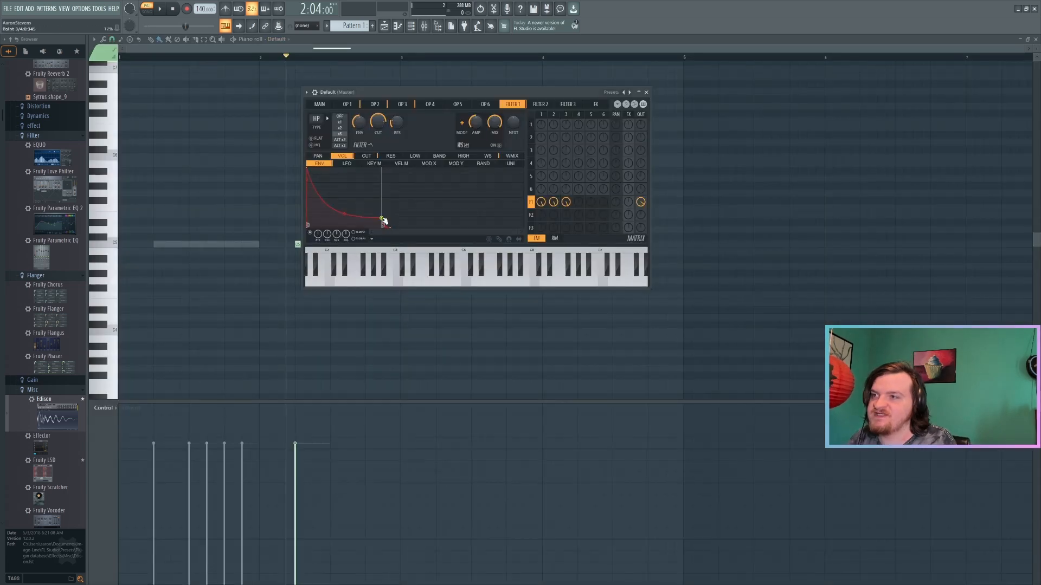
Move the sustain point of Filter 1's volume envelope earlier and up to about 44% for an open hi-hat, and audition it.
drag(383, 219, 348, 202)
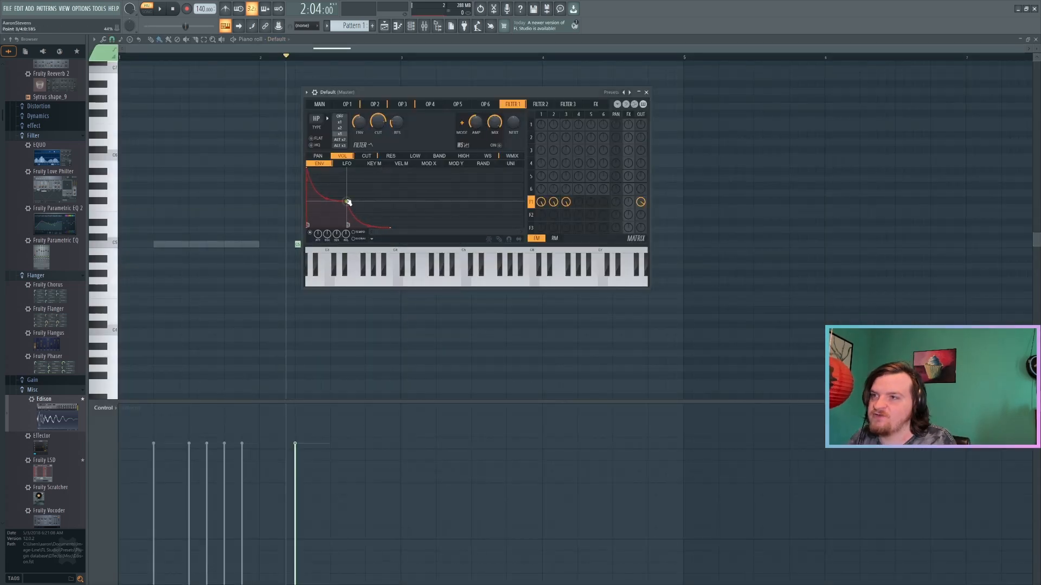
key(space)
key(space)
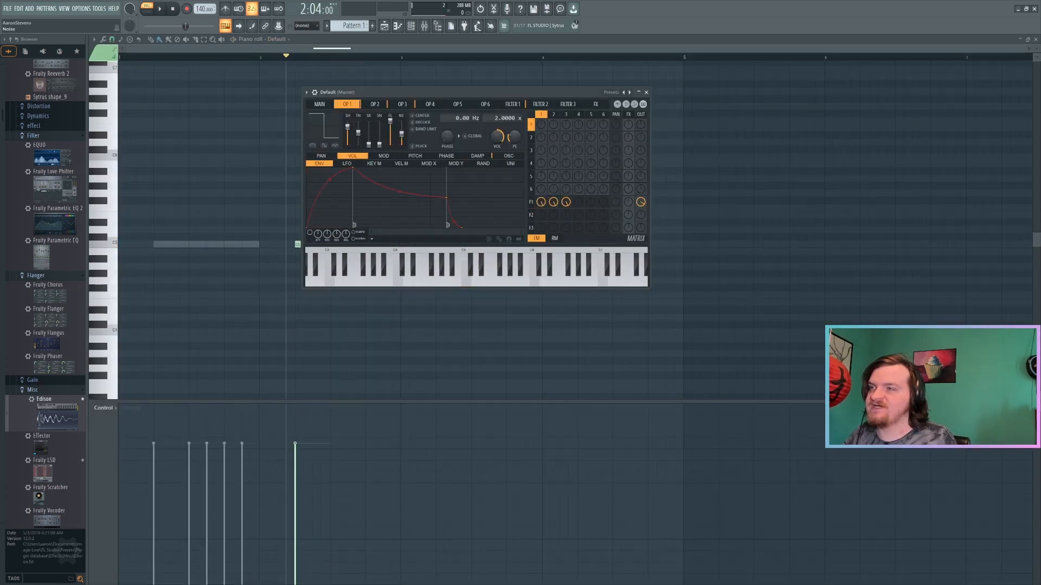
Play the open hi-hat pattern and record it into Edison on the master track.
key(space)
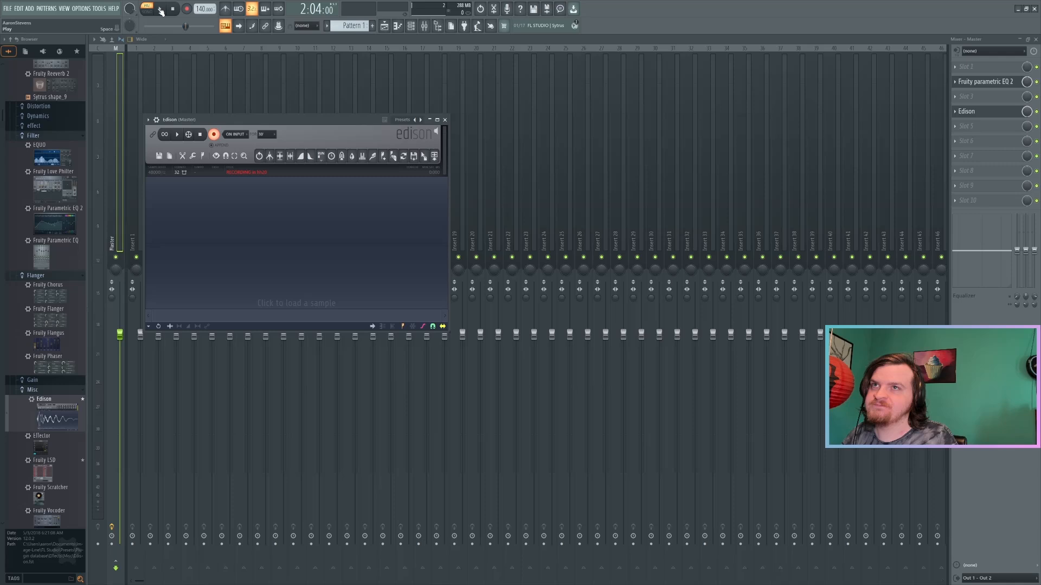
click(161, 11)
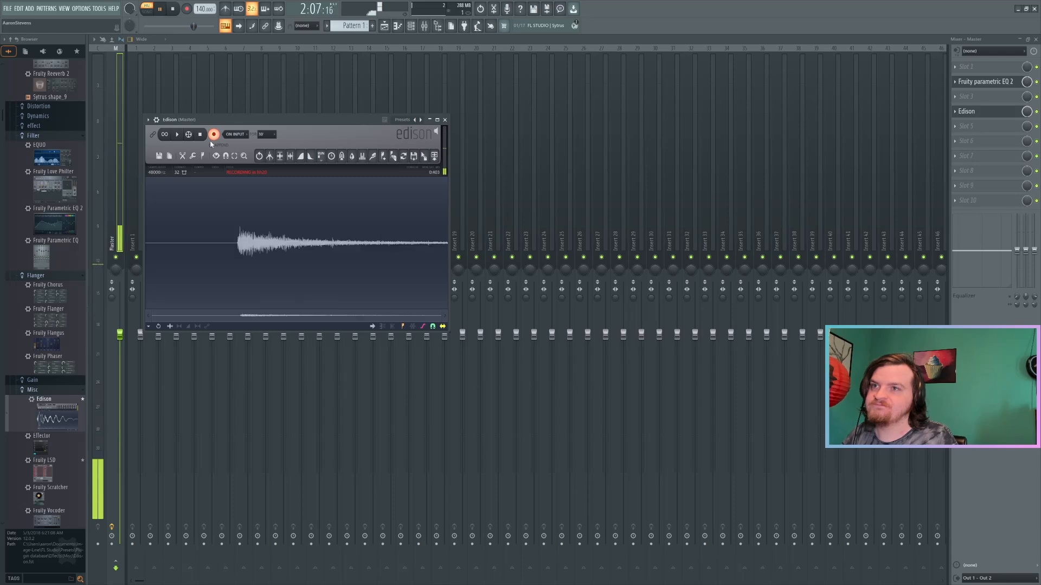
click(200, 135)
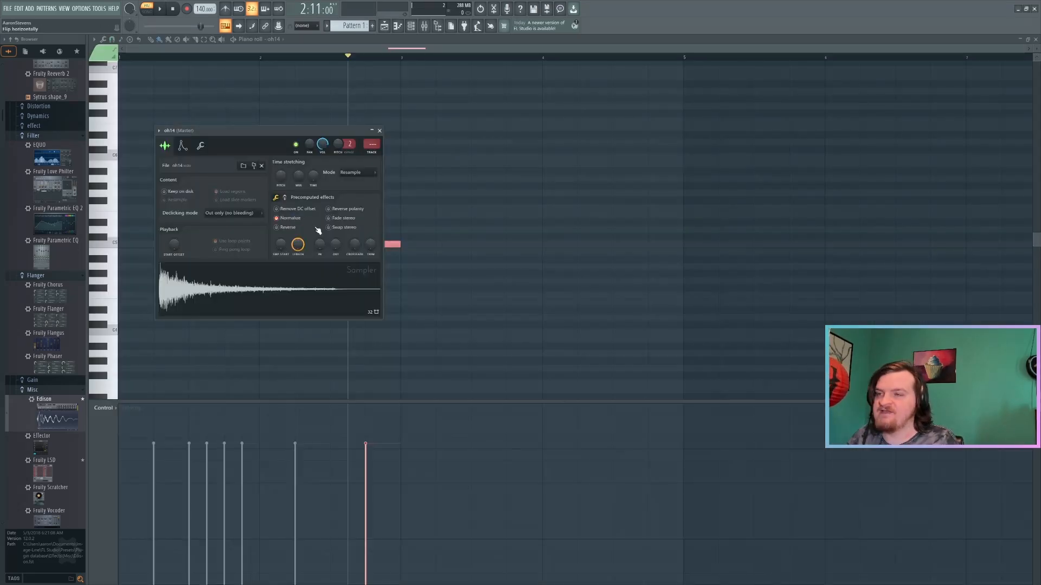
Shorten the oh14 open hi-hat sample to a length of about 14% in the sampler and audition it.
mouse_move(297, 244)
mouse_down()
mouse_move(298, 278)
mouse_move(335, 249)
mouse_move(298, 251)
mouse_up()
key(space)
key(space)
key(space)
key(space)
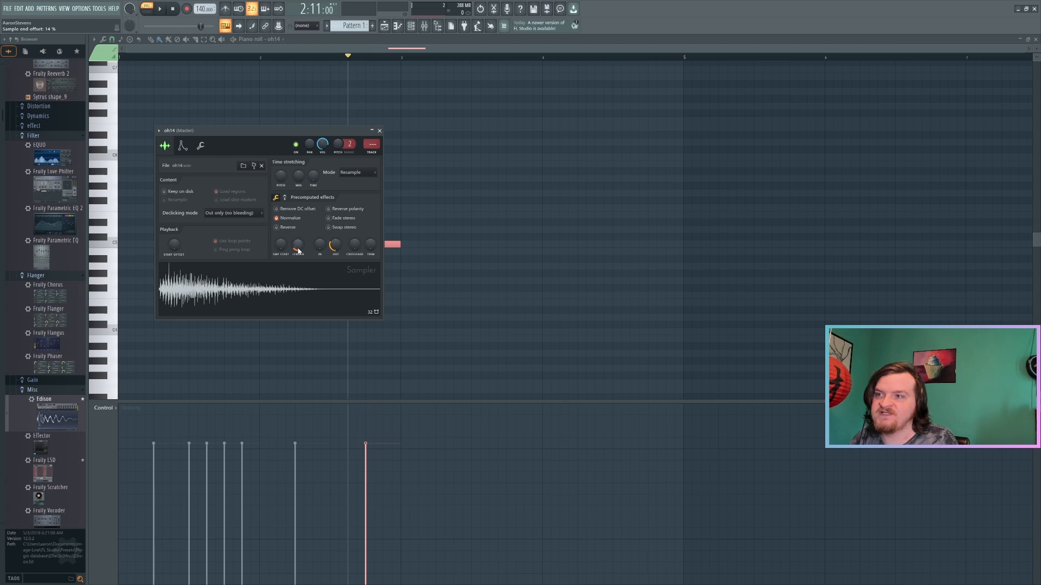
Adjust the decay of the oh14 sampler's volume envelope and fine-tune the shortened sample length.
click(183, 145)
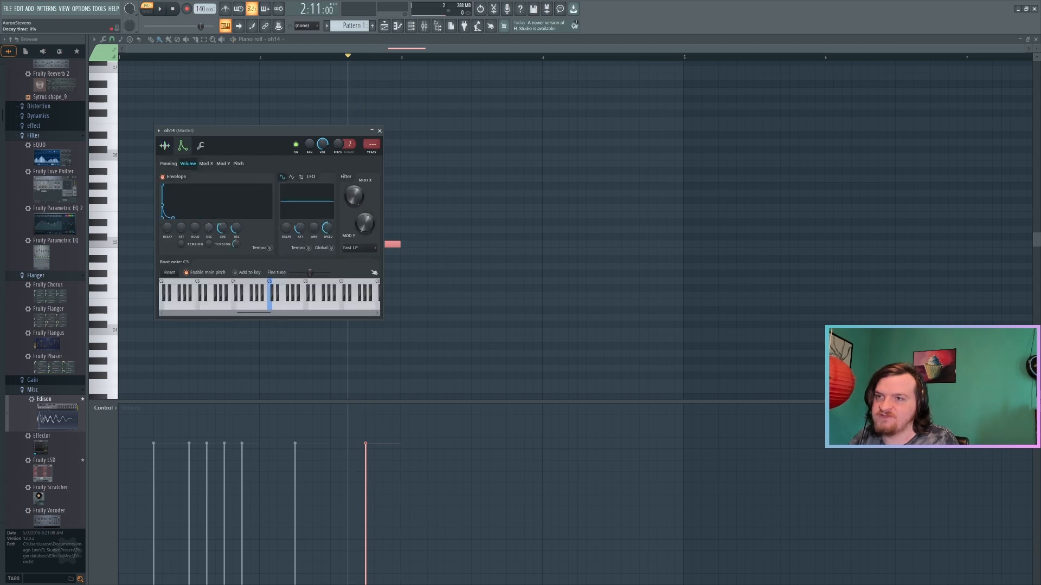
drag(209, 228, 221, 250)
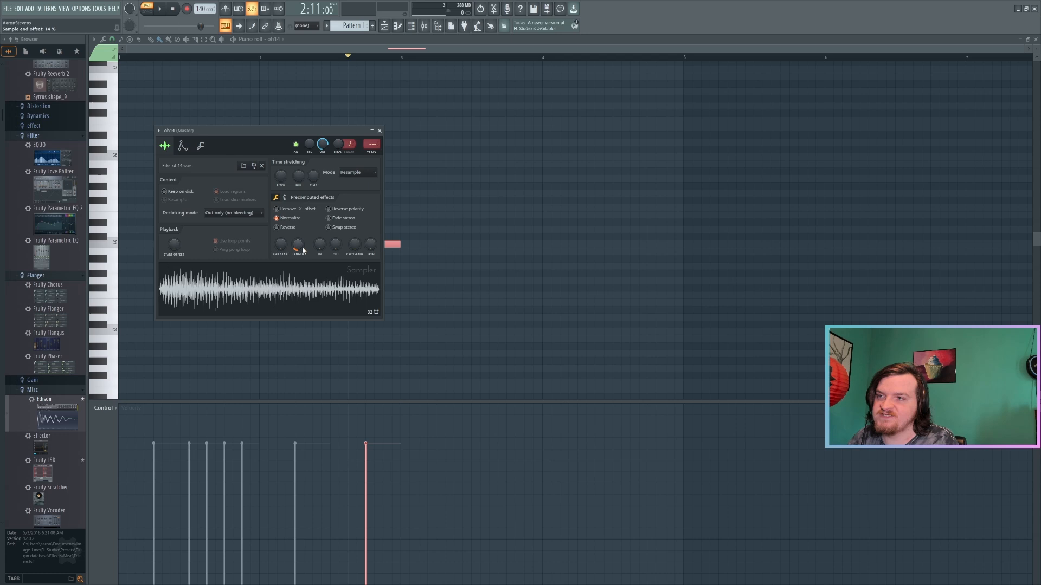
drag(300, 249, 300, 252)
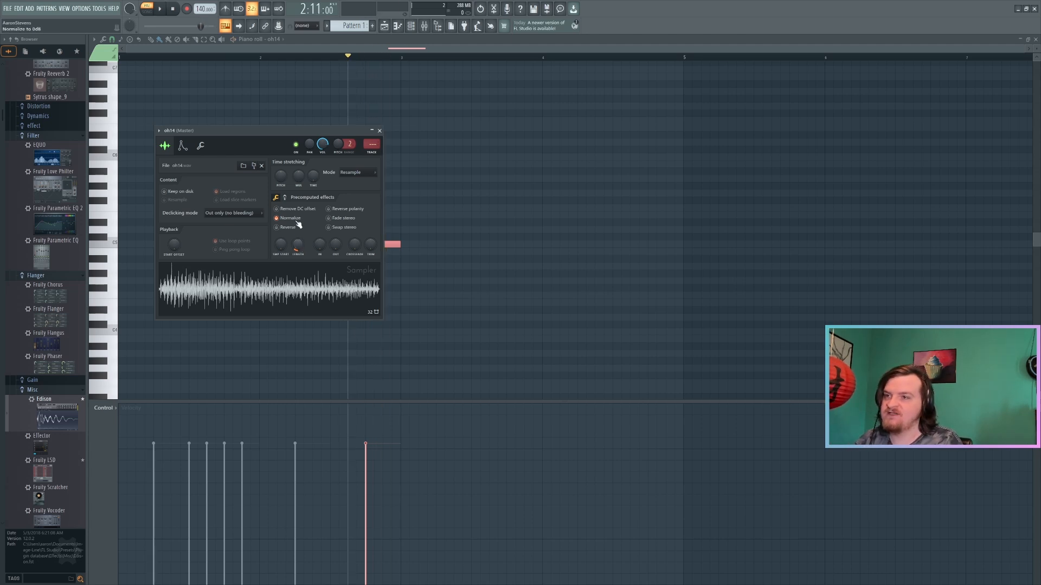
drag(298, 245, 297, 248)
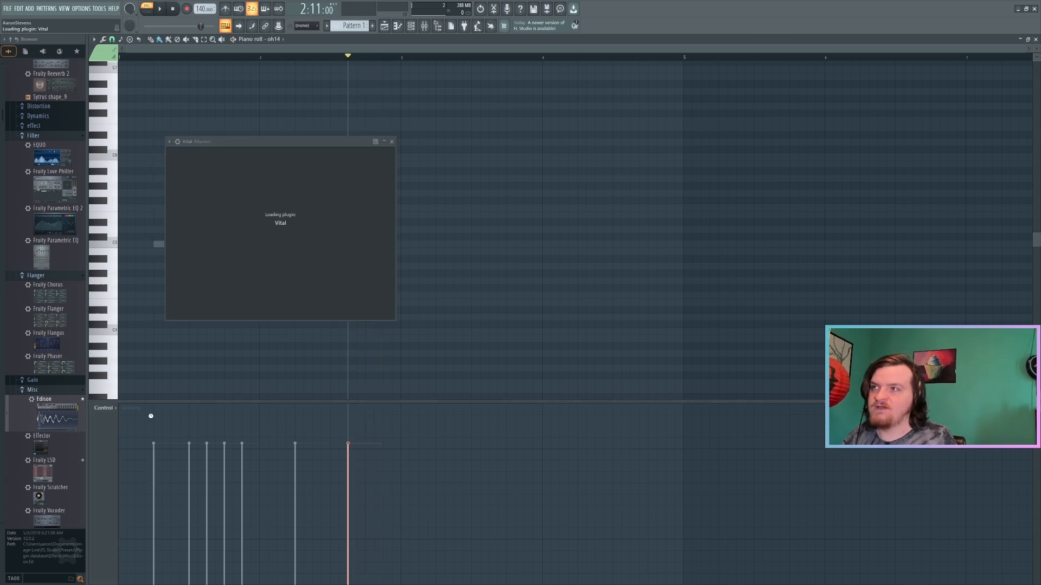
Turn on Vital's sample source with White Noise as the sound generator.
drag(426, 153, 656, 105)
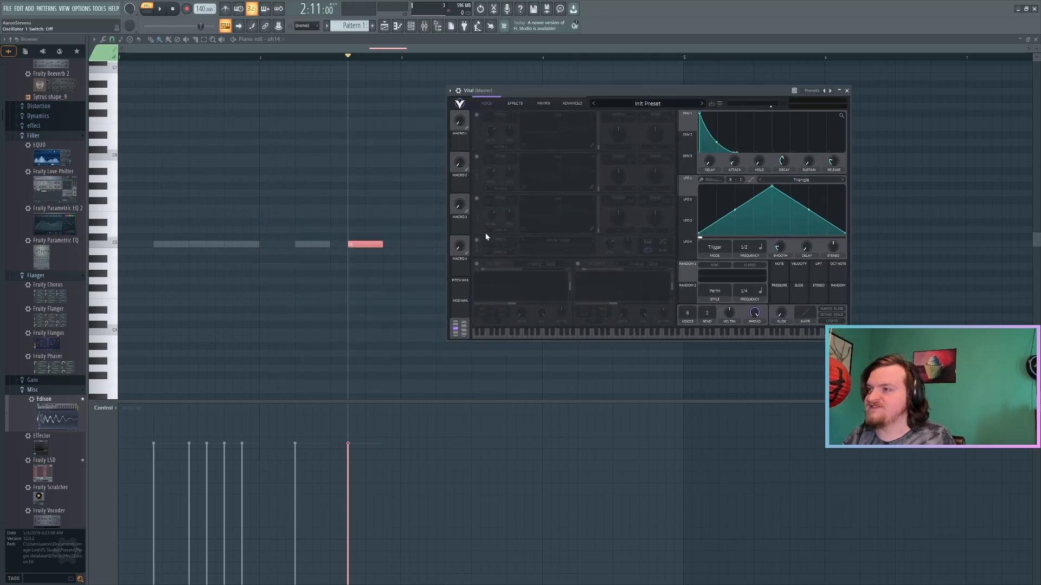
click(476, 240)
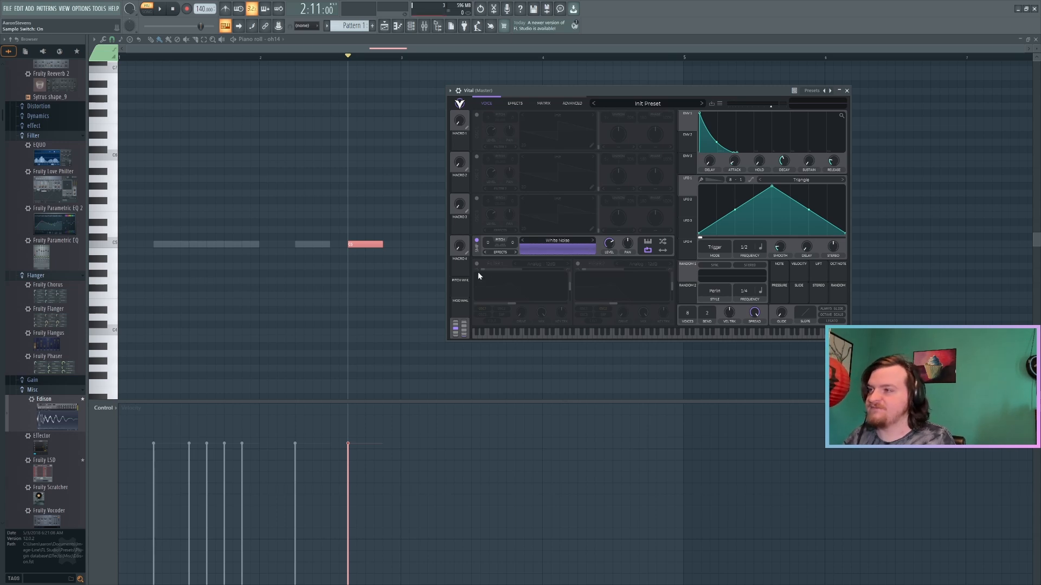
click(593, 240)
click(523, 241)
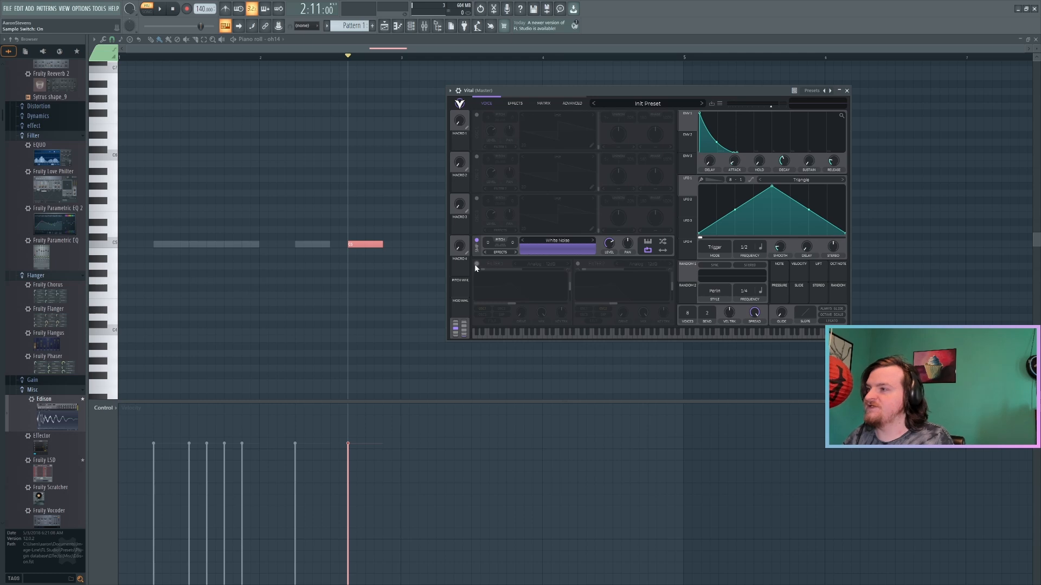
Turn on Filter 1 as a 24dB Analog high-pass with a high cutoff and route the White Noise sample into it.
click(475, 265)
drag(482, 270, 564, 268)
drag(510, 304, 565, 264)
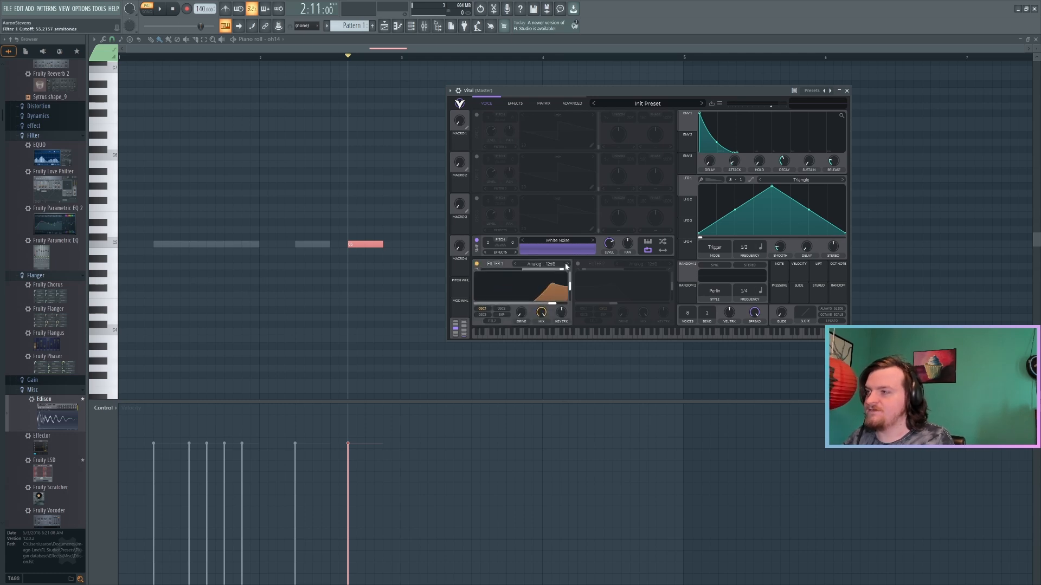
click(566, 265)
drag(551, 304, 549, 303)
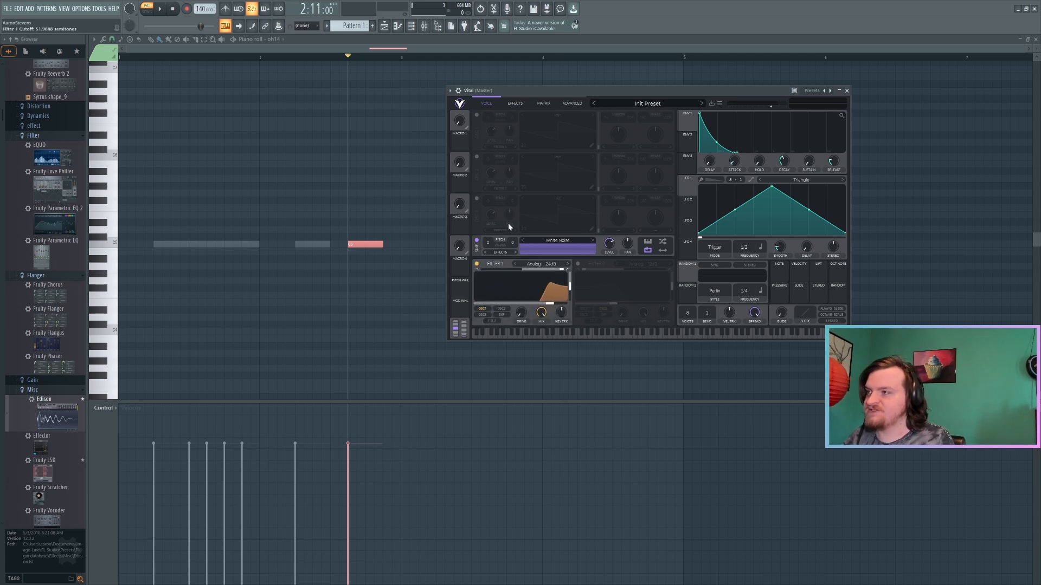
click(516, 253)
click(517, 253)
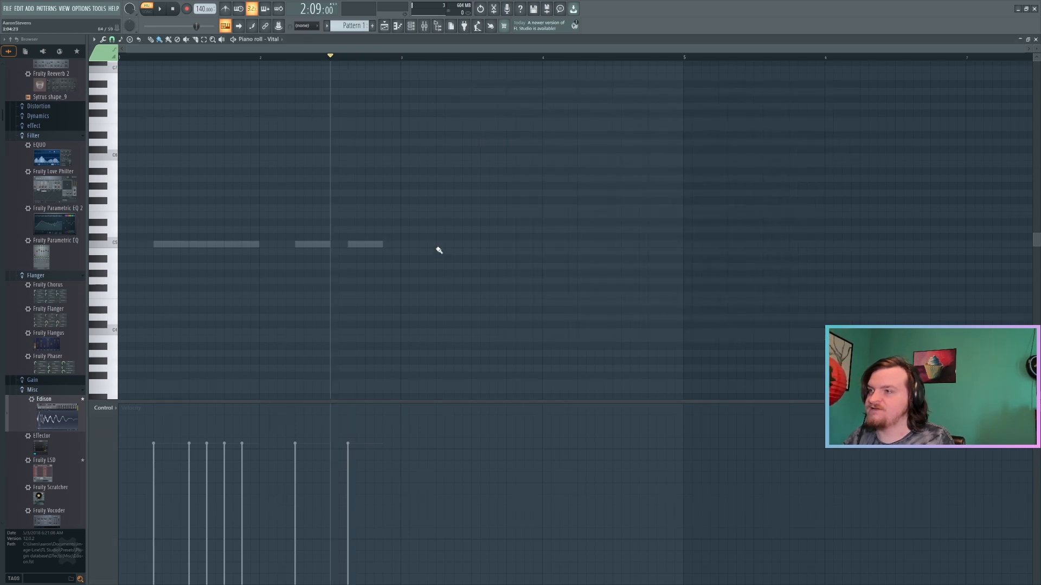
Add a C5 note for Vital in bar 3 of the piano roll and audition the filtered noise from just before it.
click(437, 246)
click(427, 57)
key(space)
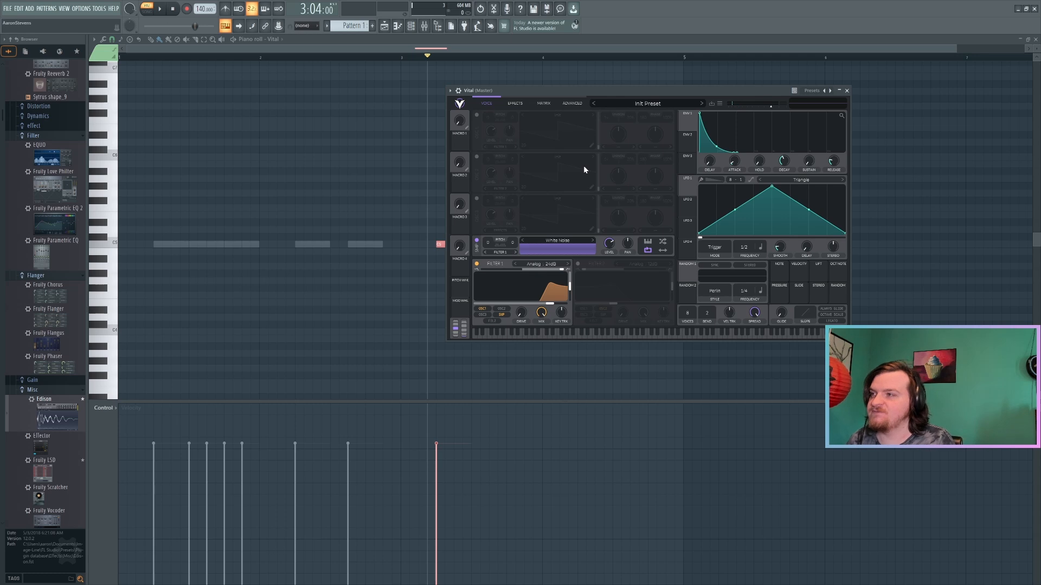
key(space)
key(space)
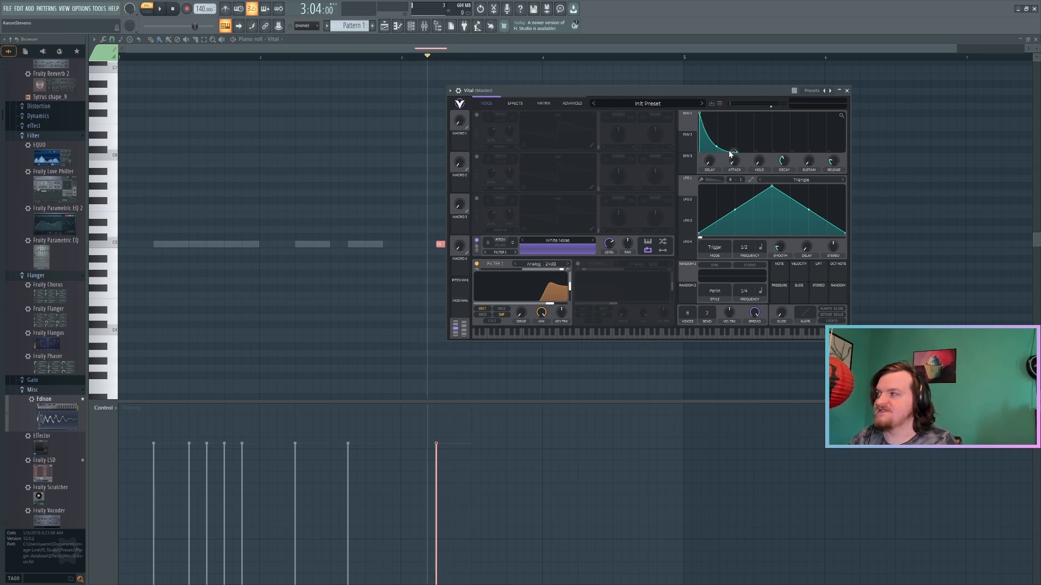
Lengthen the decay of Vital's Envelope 1 slightly and audition the note.
mouse_move(730, 154)
mouse_down()
mouse_move(706, 154)
mouse_move(740, 159)
mouse_up()
key(space)
key(space)
Turn on Filter 2 and try different filter types on it, including Phaser Positive, while auditioning the note.
click(578, 264)
click(616, 264)
click(616, 264)
click(616, 264)
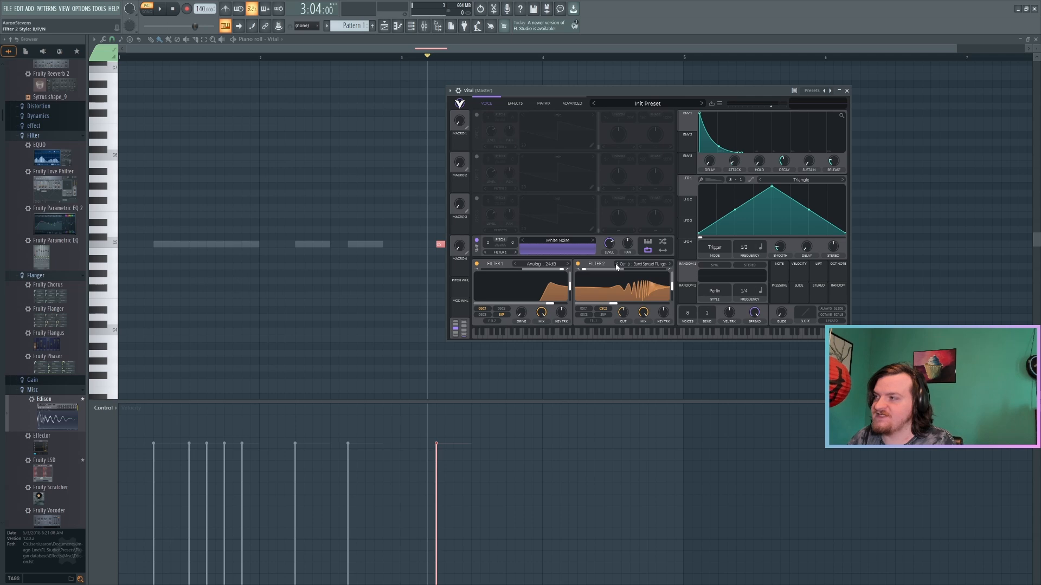
key(space)
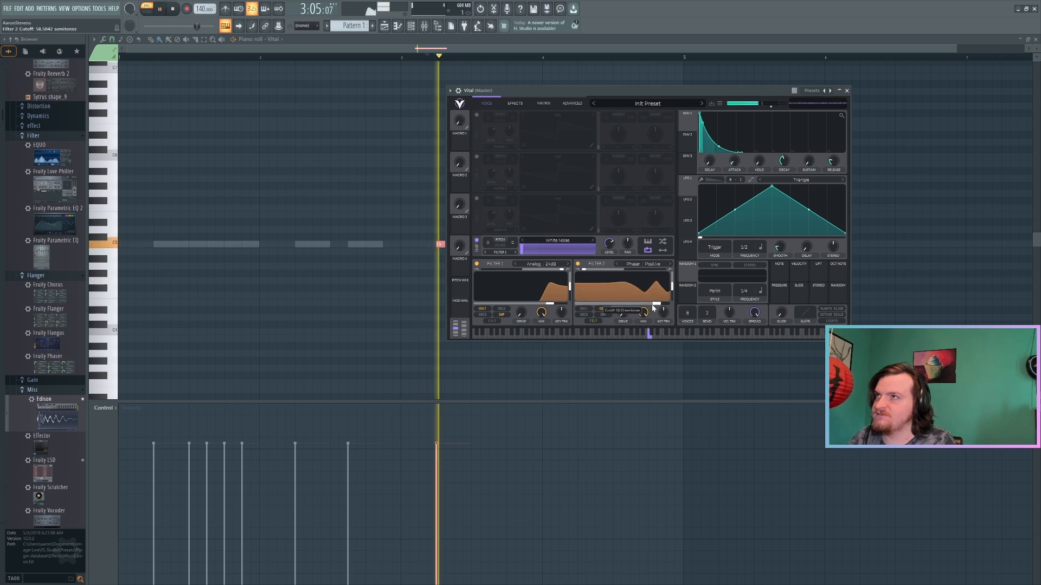
click(618, 265)
click(618, 265)
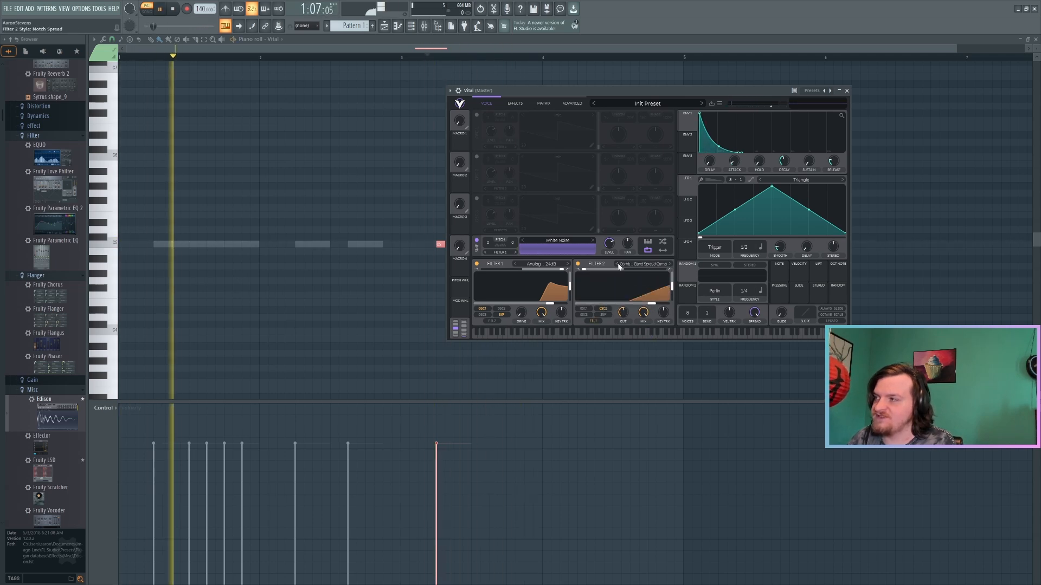
Try Filter 2 as a Comb Band Spread Flanger with its mix at 71%, audition it, and turn Filter 2 off.
click(671, 264)
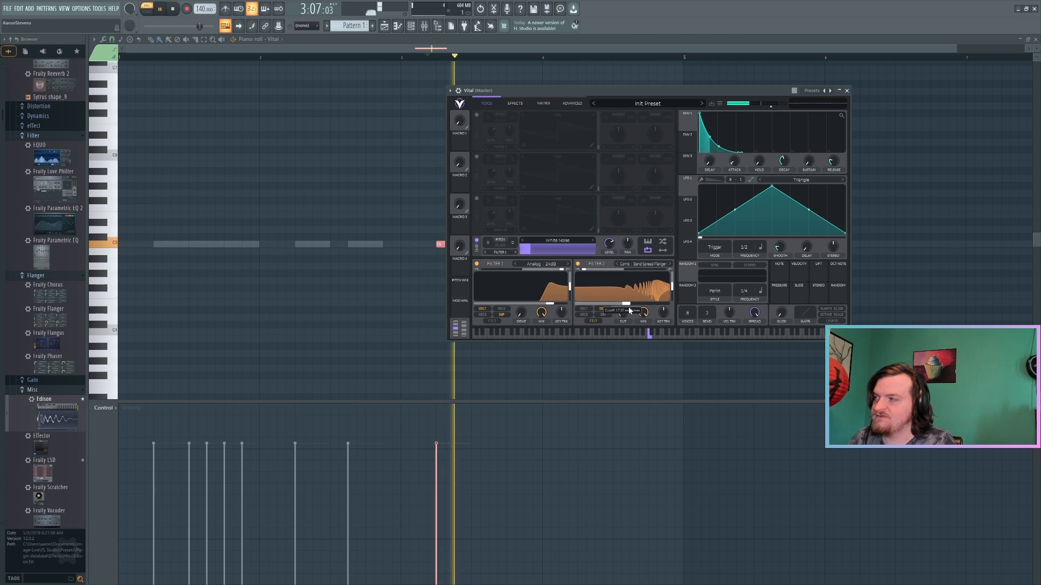
drag(642, 312, 647, 352)
key(space)
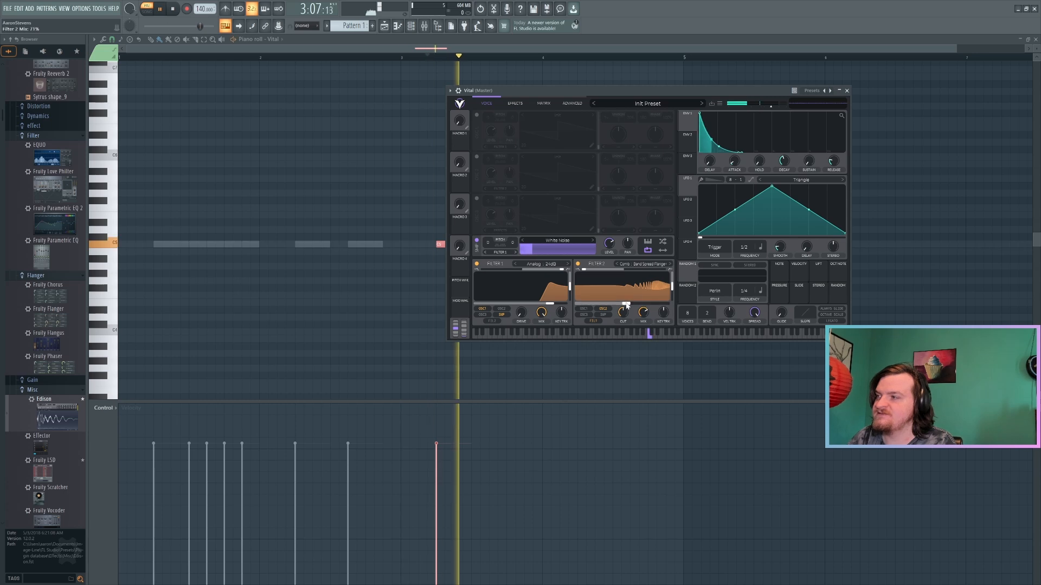
click(577, 263)
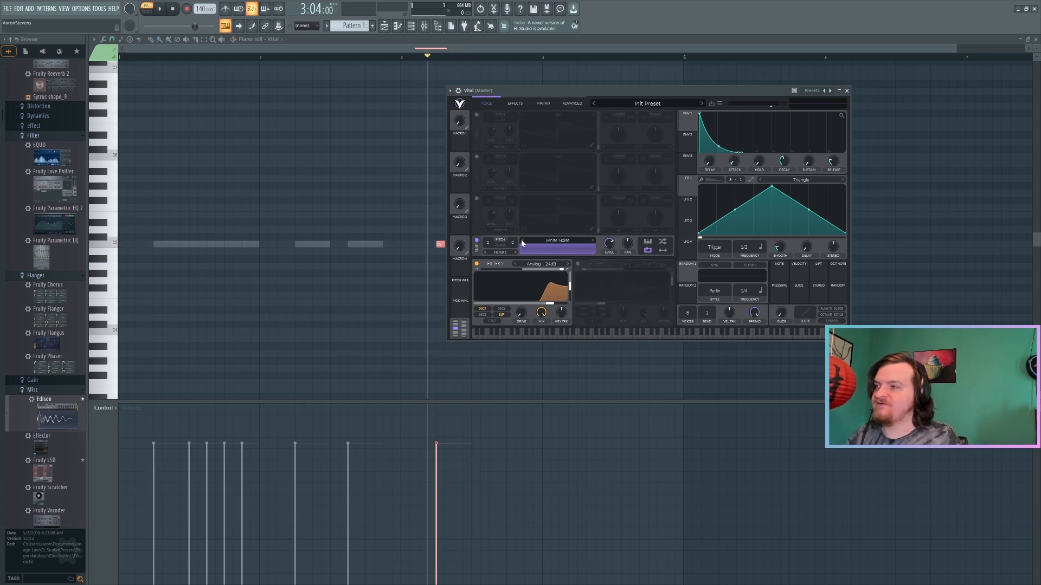
Switch Vital's sample from White Noise to River and turn off Filter 1 to audition it unfiltered.
click(522, 241)
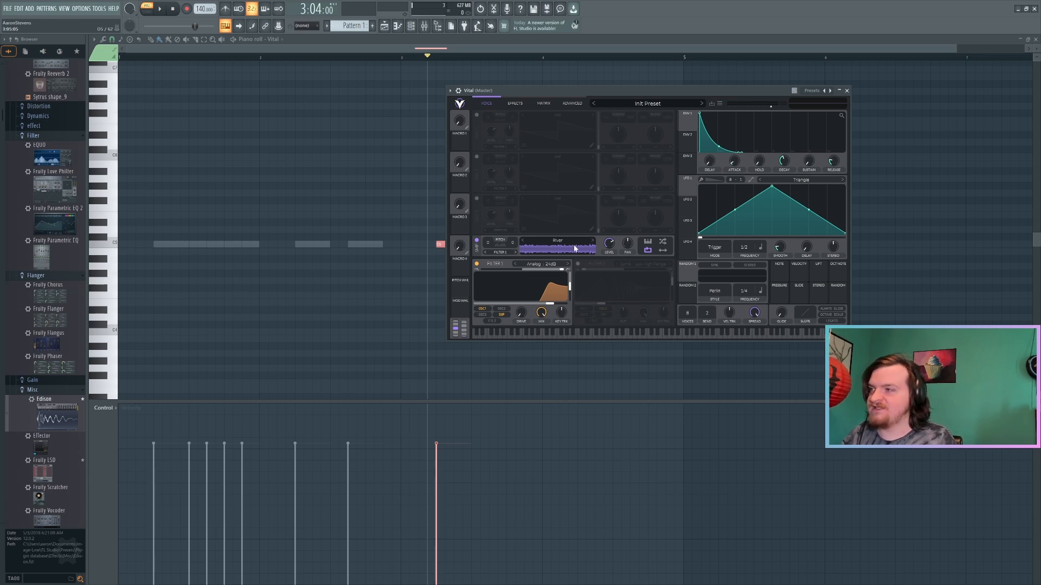
click(477, 264)
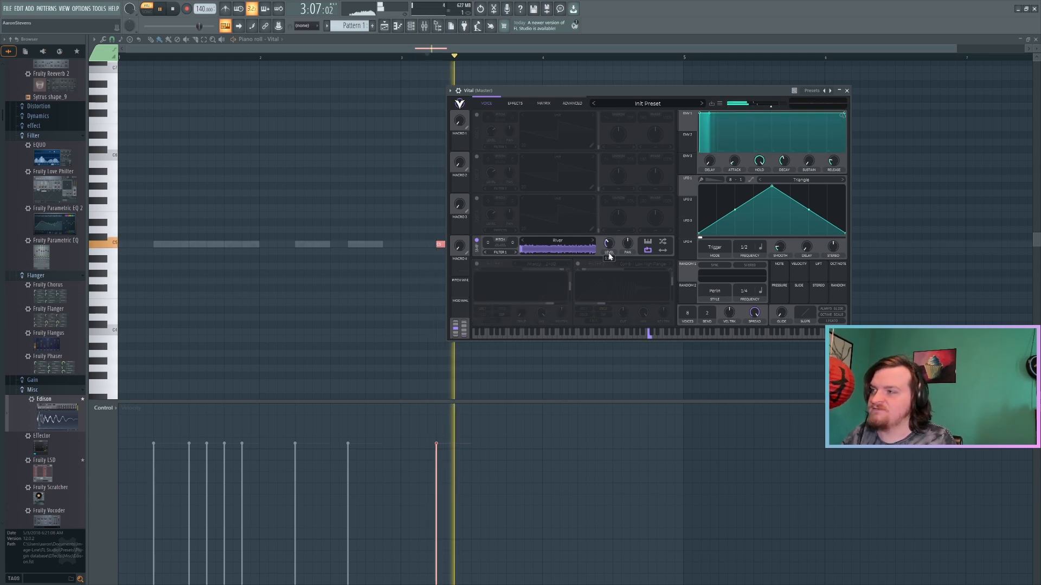
drag(546, 95, 642, 104)
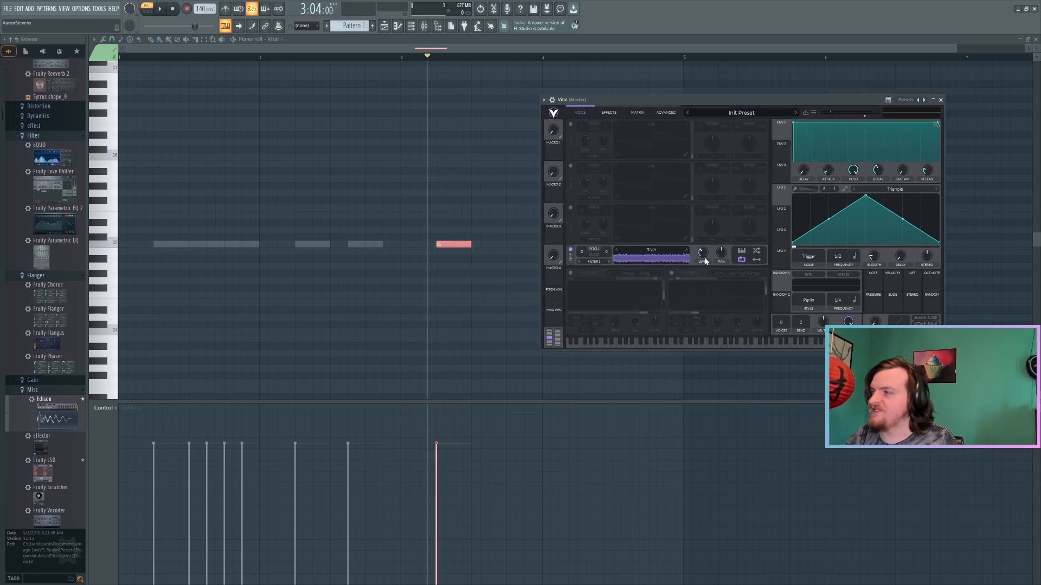
Set the River sample's level to about 0.51, turn Filter 1 back on and audition the filtered sound.
drag(705, 254, 709, 238)
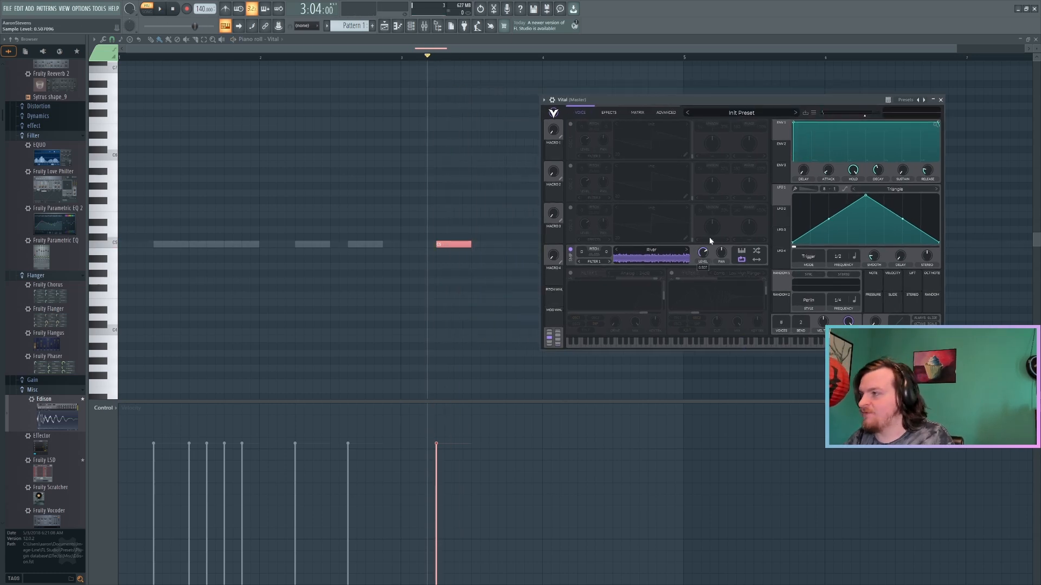
click(570, 272)
key(space)
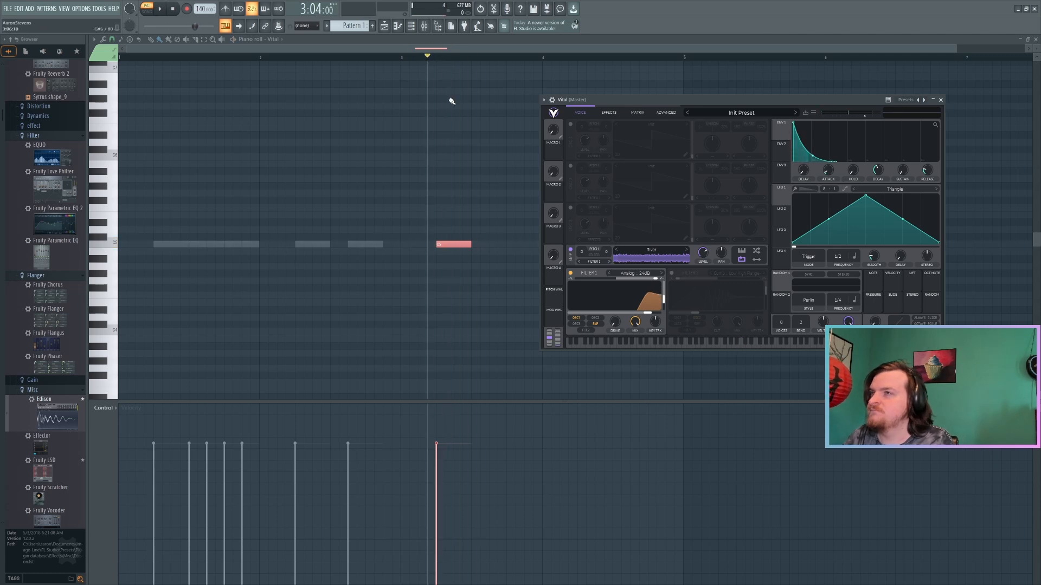
key(space)
key(space)
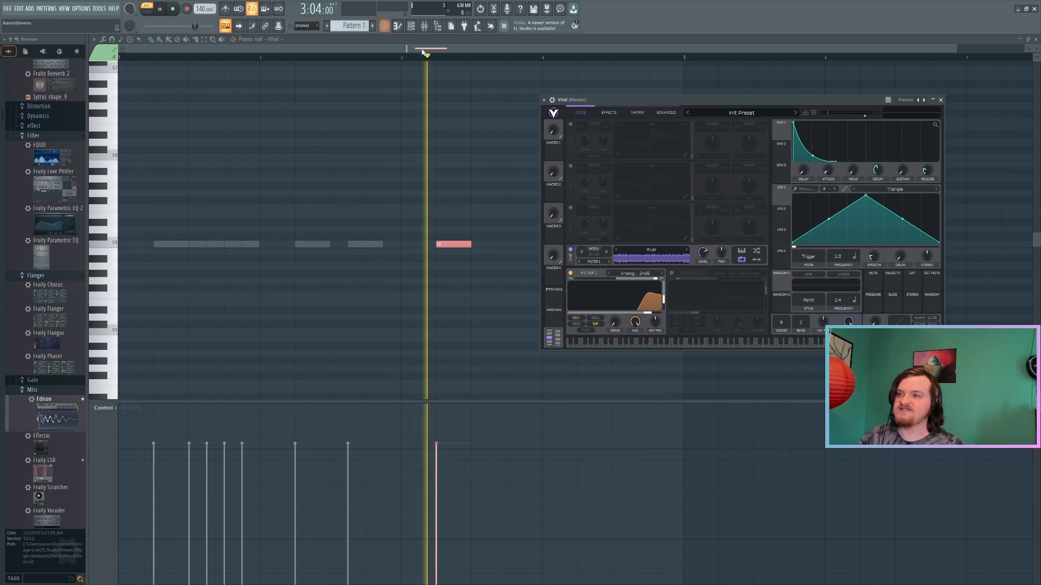
key(space)
Turn off the sample source and turn on Oscillator 1 with the Basic Shapes wavetable set to a square wave.
click(571, 250)
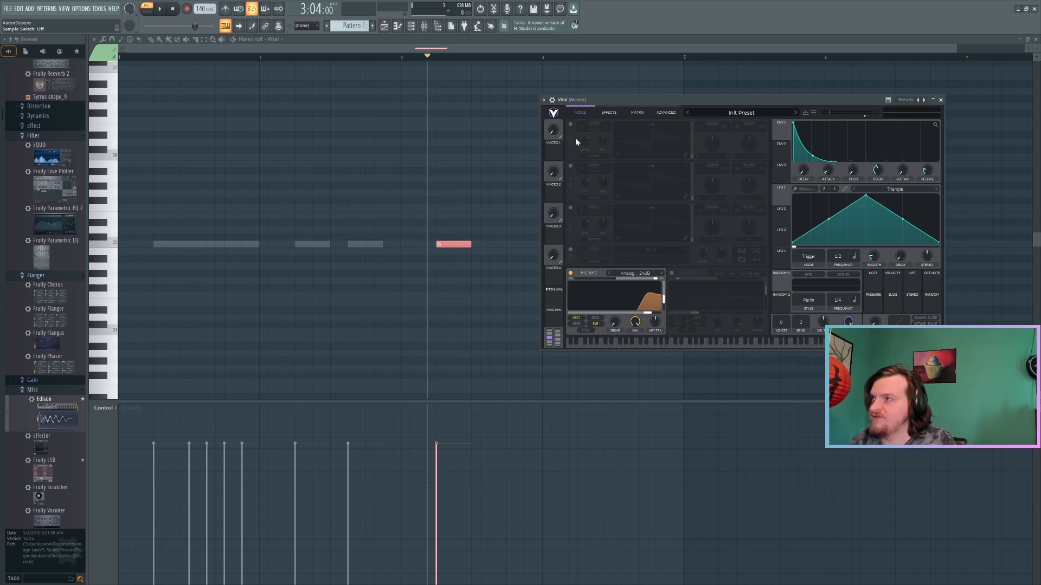
click(570, 125)
drag(691, 156, 691, 139)
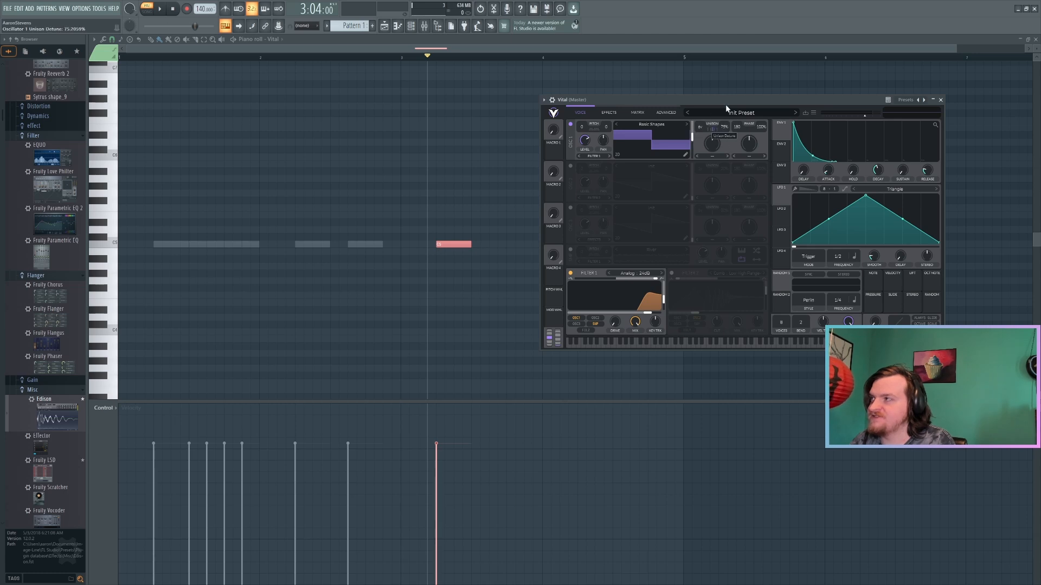
Raise Oscillator 1's unison detune to 100% and audition the square-wave hi-hat.
drag(727, 108, 727, 98)
key(space)
key(space)
key(space)
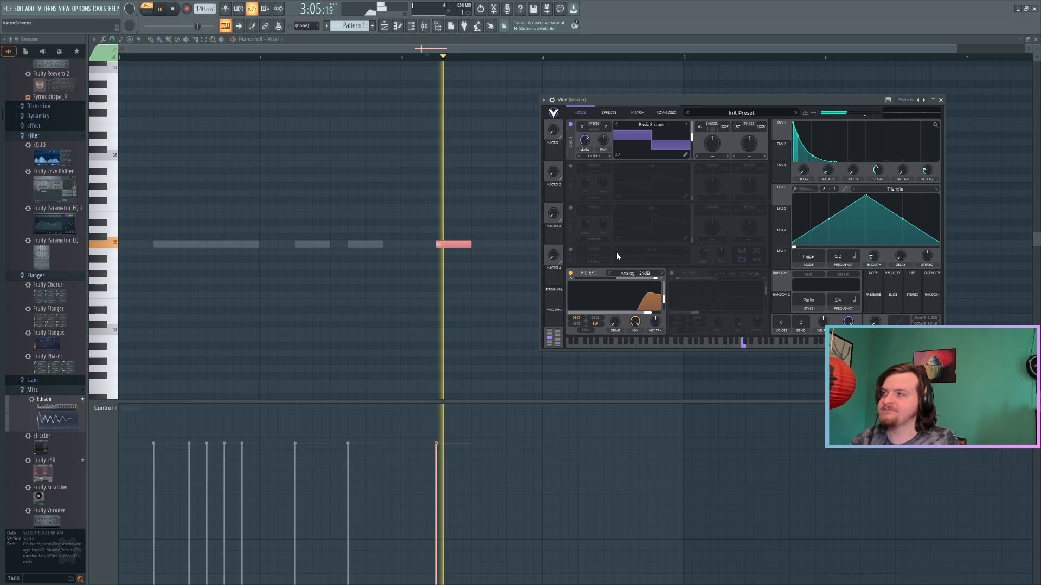
key(space)
Add Phaser and Flanger effects to the Vital patch and audition it with the Phaser bypassed.
click(608, 113)
key(space)
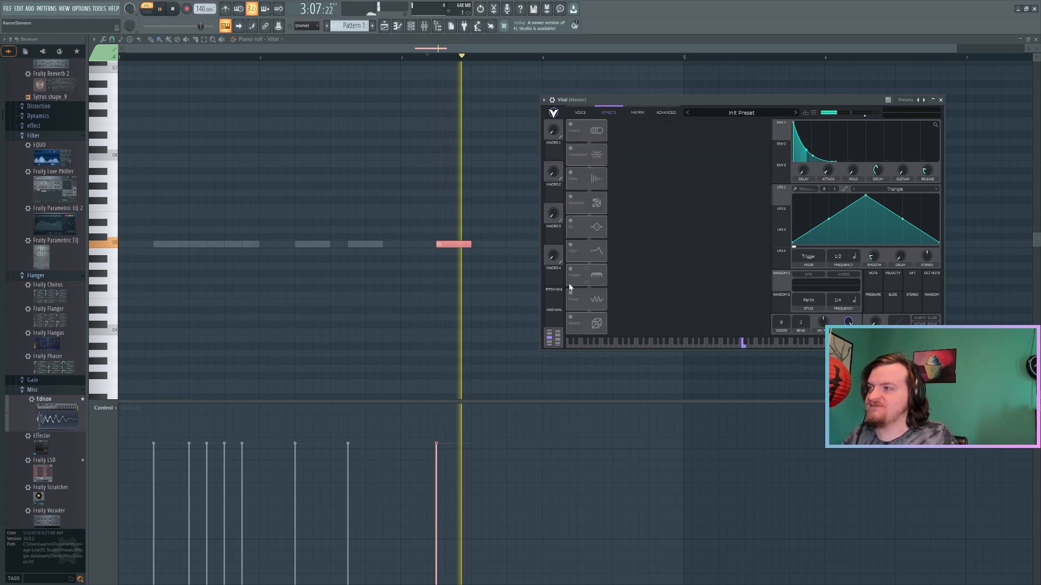
click(586, 305)
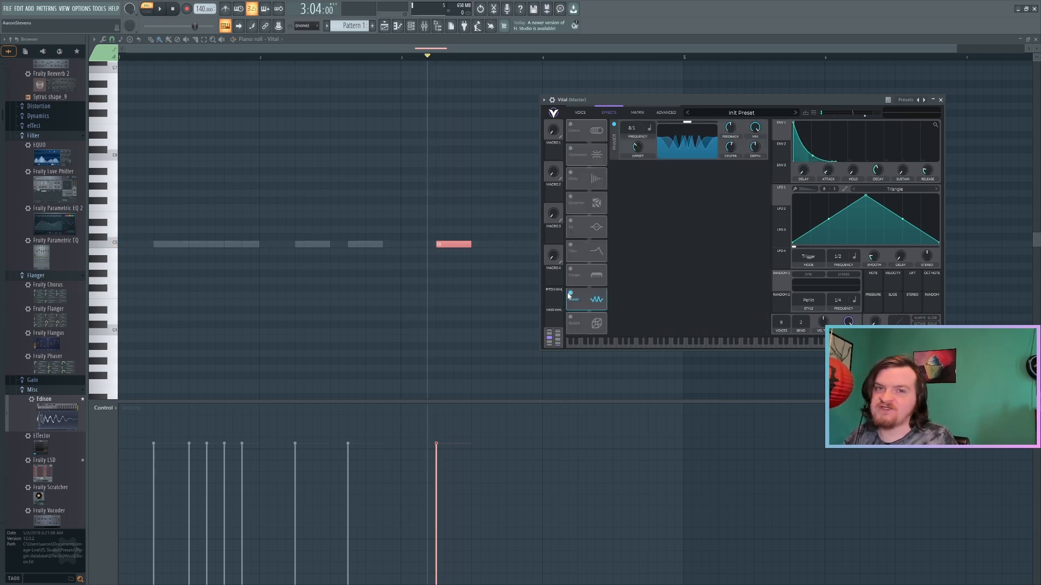
click(572, 270)
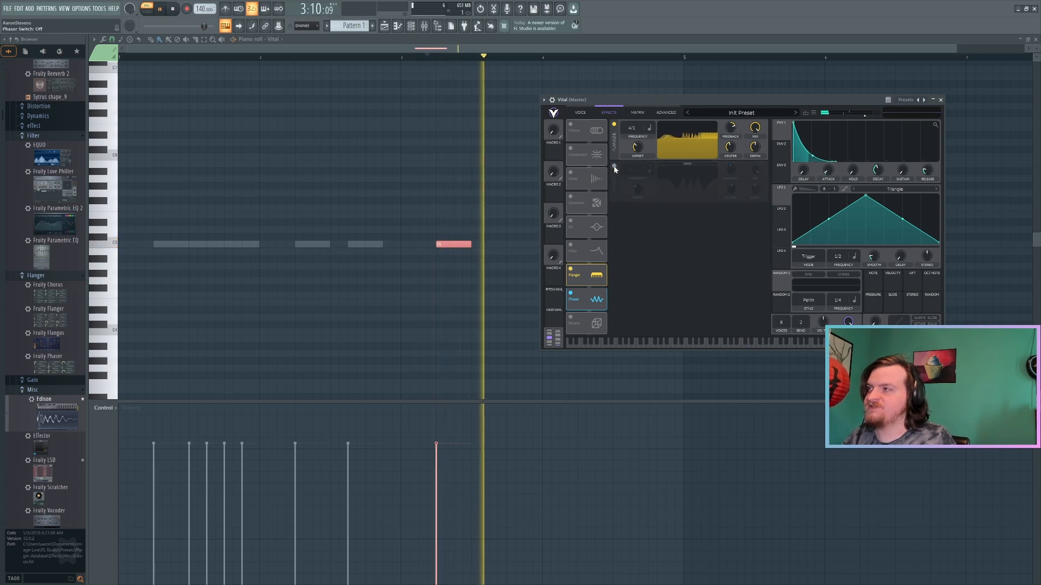
key(space)
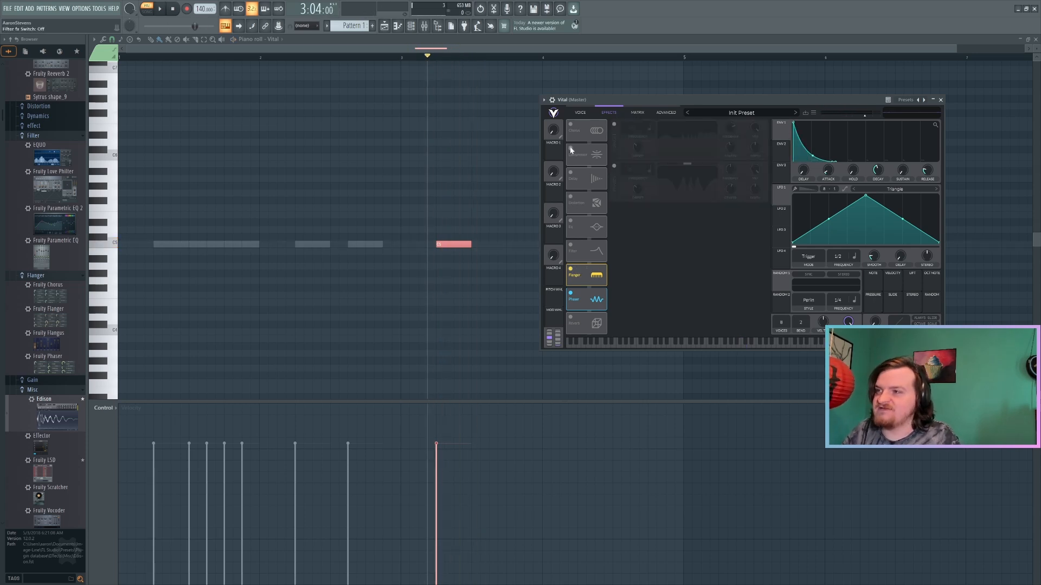
Audition the sound with only the Phaser active, and switch back to using only the Flanger.
click(613, 163)
key(space)
key(space)
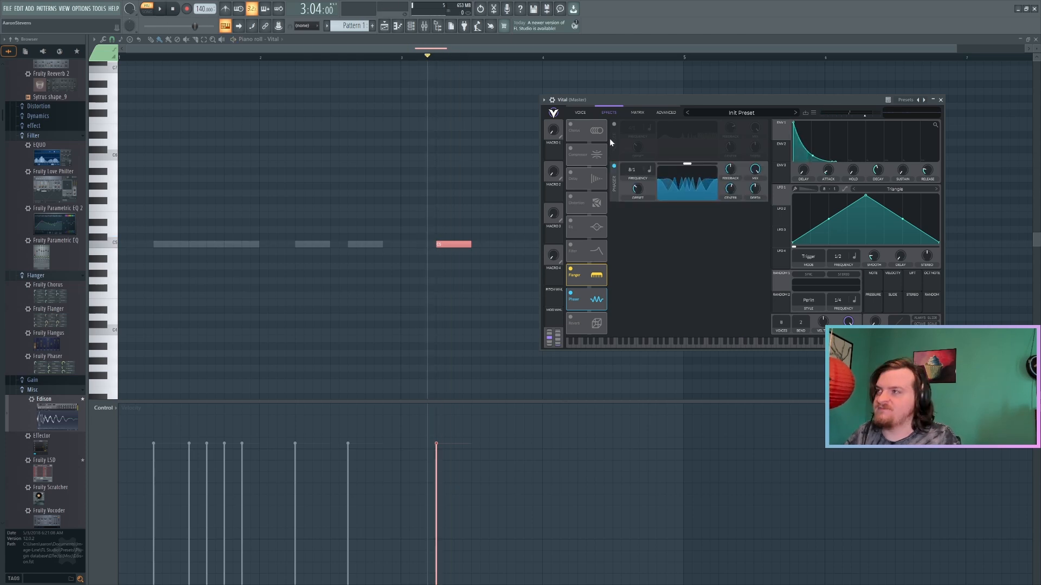
click(613, 125)
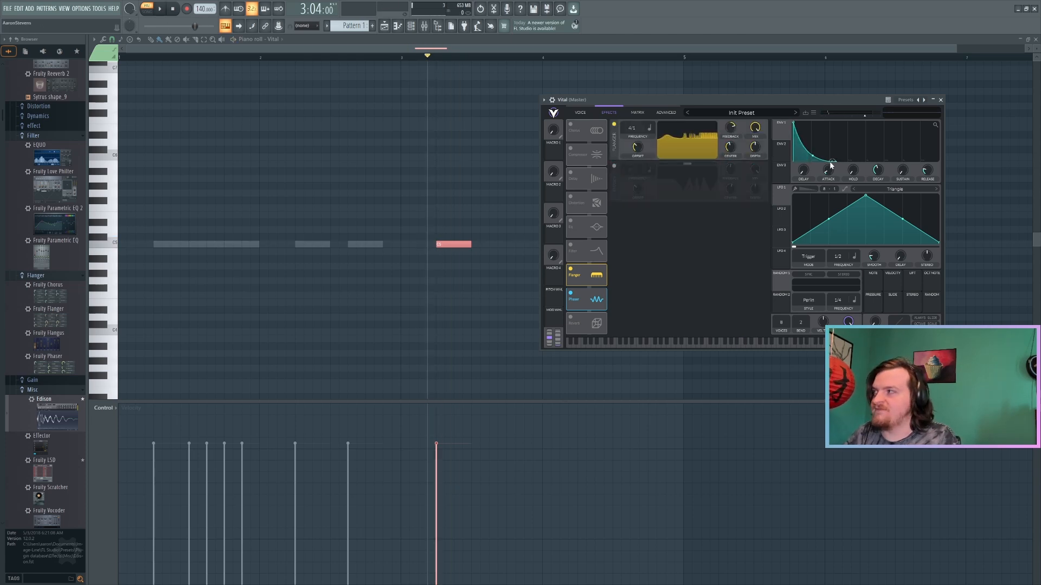
Shorten Envelope 1's decay sharply for a closed hi-hat, audition it, and return to Vital's oscillator and filter settings.
drag(831, 165, 799, 176)
key(space)
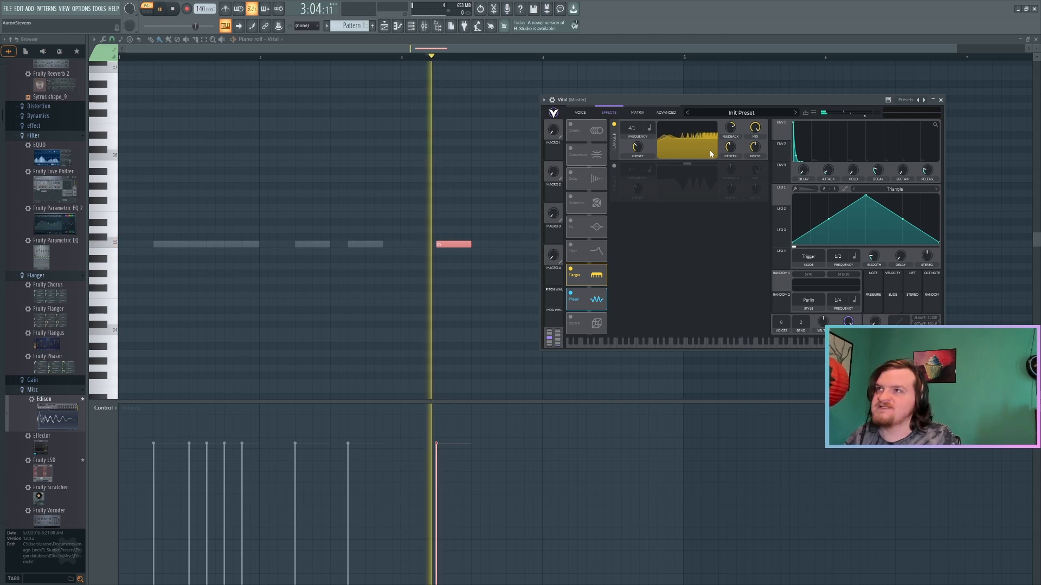
key(space)
click(578, 112)
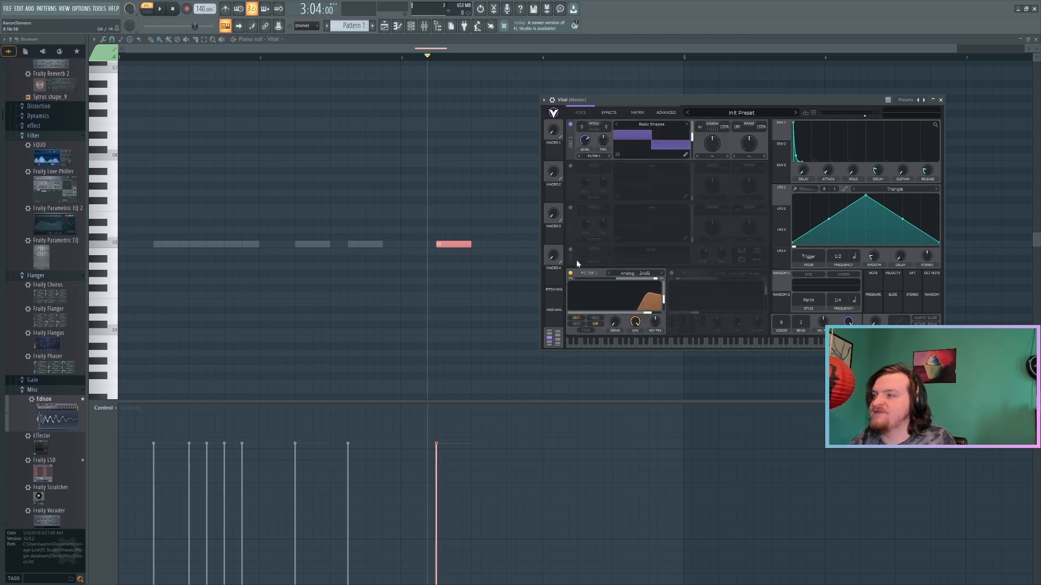
Load the Snare Quartz sample into a new Sampler channel and place a C5 note at the start of bar 4.
key(F6)
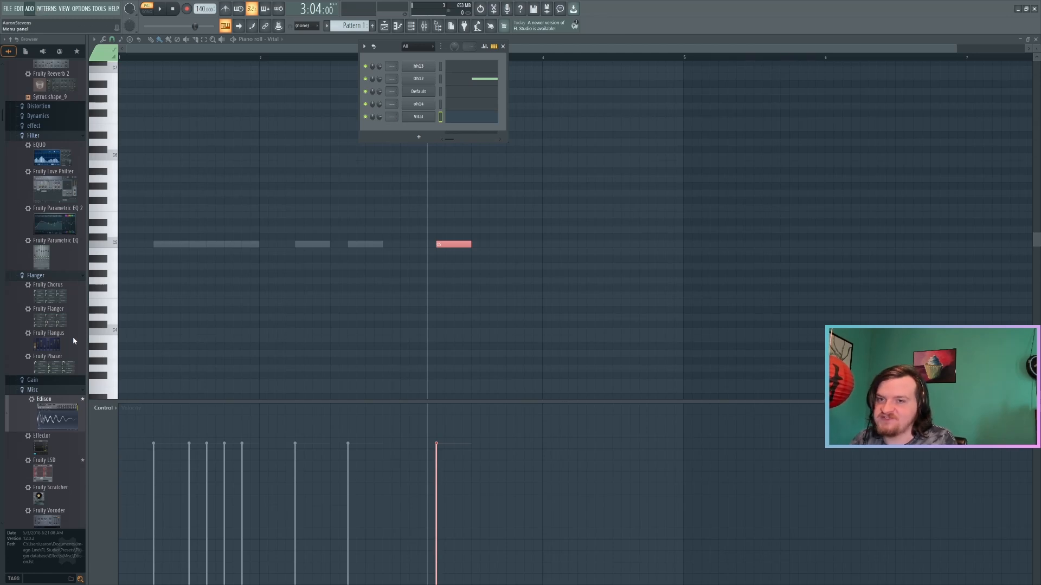
click(51, 314)
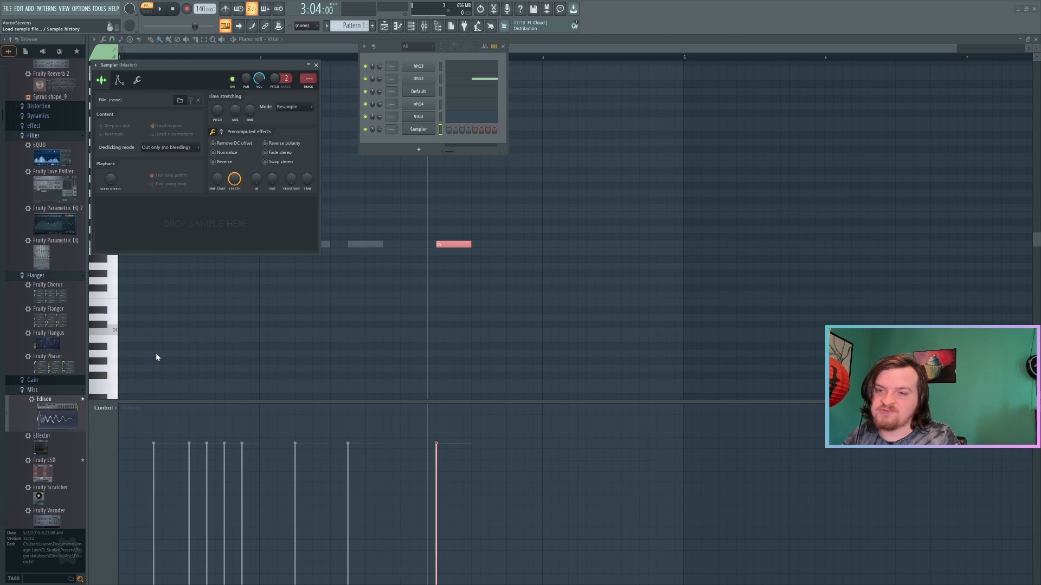
double_click(155, 355)
click(189, 227)
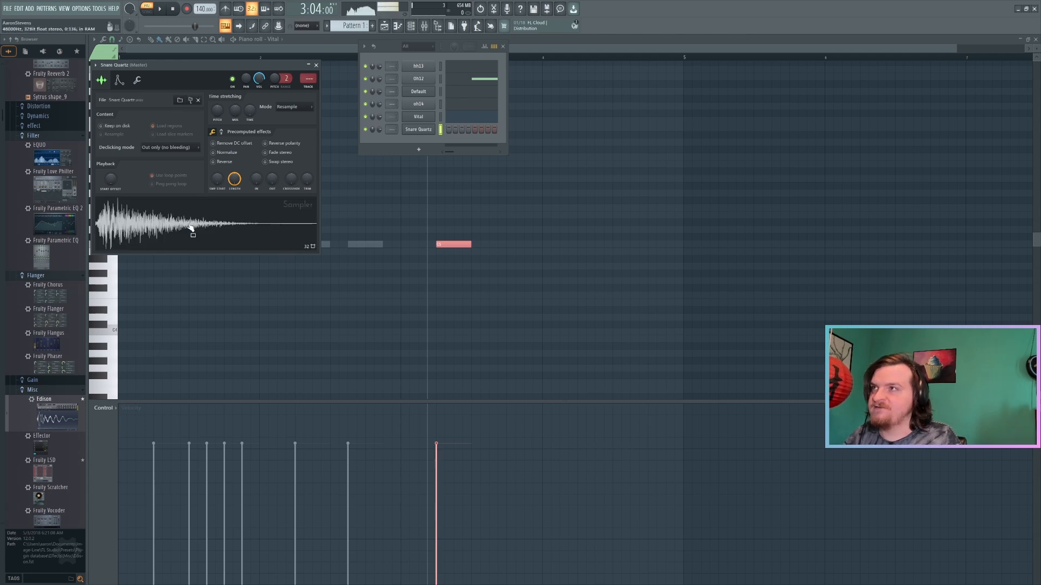
key(F7)
click(544, 245)
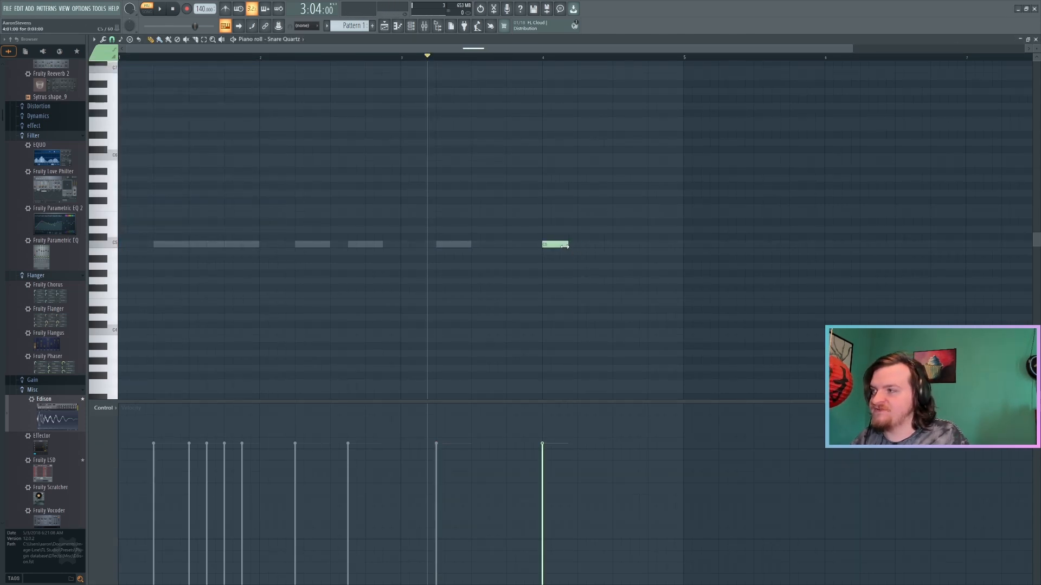
Add three more C5 notes after the first one in bar 4 and audition the snare from the start of bar 4.
click(570, 244)
click(597, 244)
click(632, 245)
click(541, 59)
key(space)
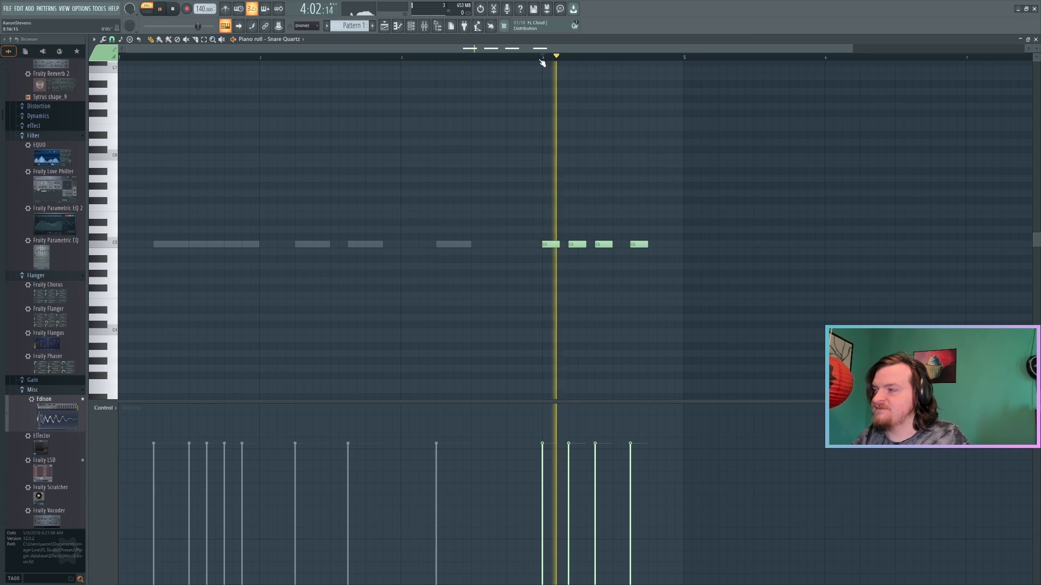
Shorten the Snare Quartz sample's tail with a quick fade-out, transpose its four notes up to F5, and audition them.
drag(272, 180, 272, 169)
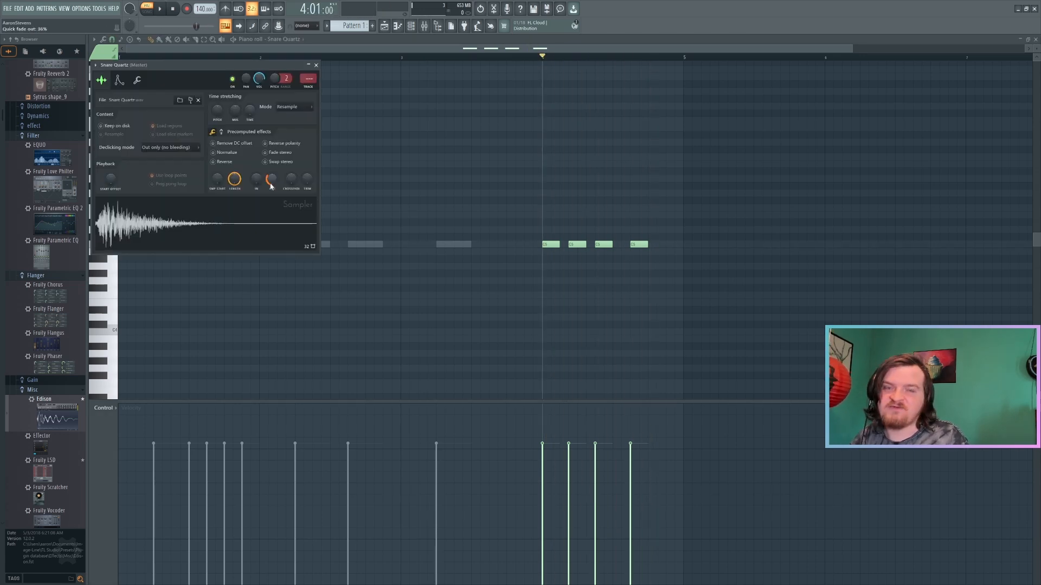
key(space)
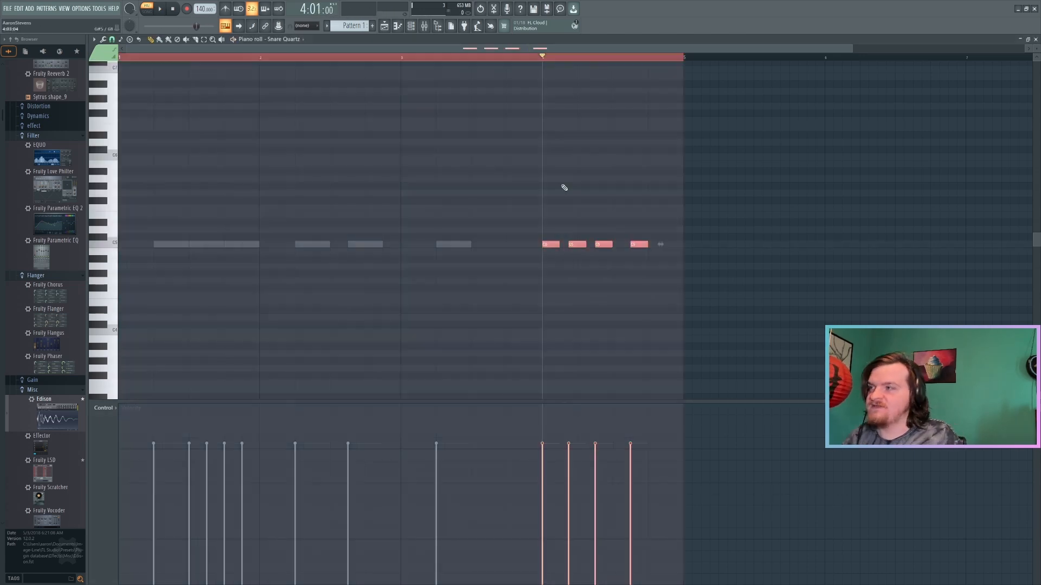
key(shift+Up)
key(shift+Up)
key(shift+Up)
key(shift+Up)
key(space)
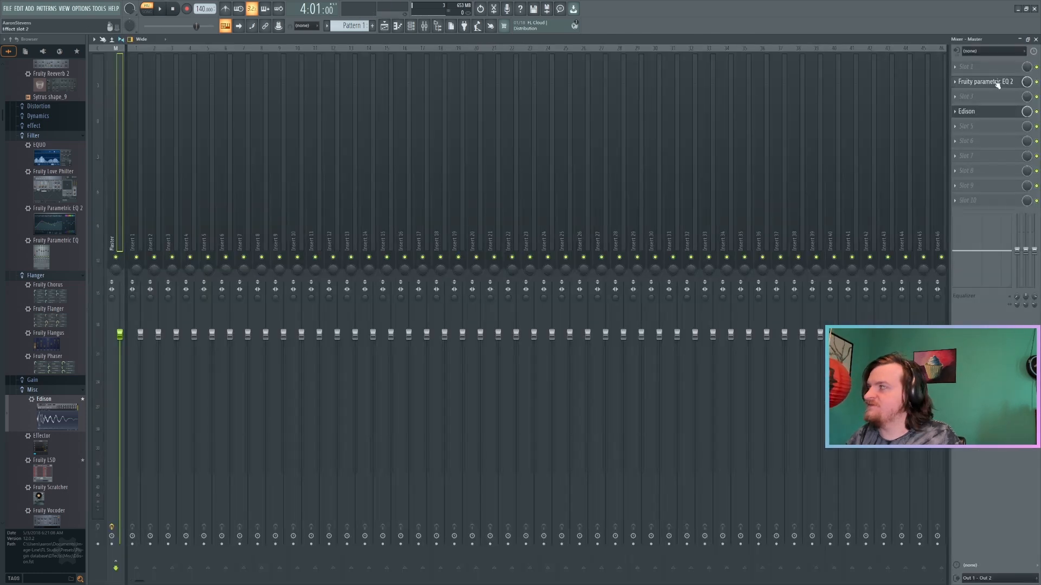
Change band 1 of the master's Fruity Parametric EQ 2 to a low shelf and cut it to about -17.6 dB during playback.
click(997, 82)
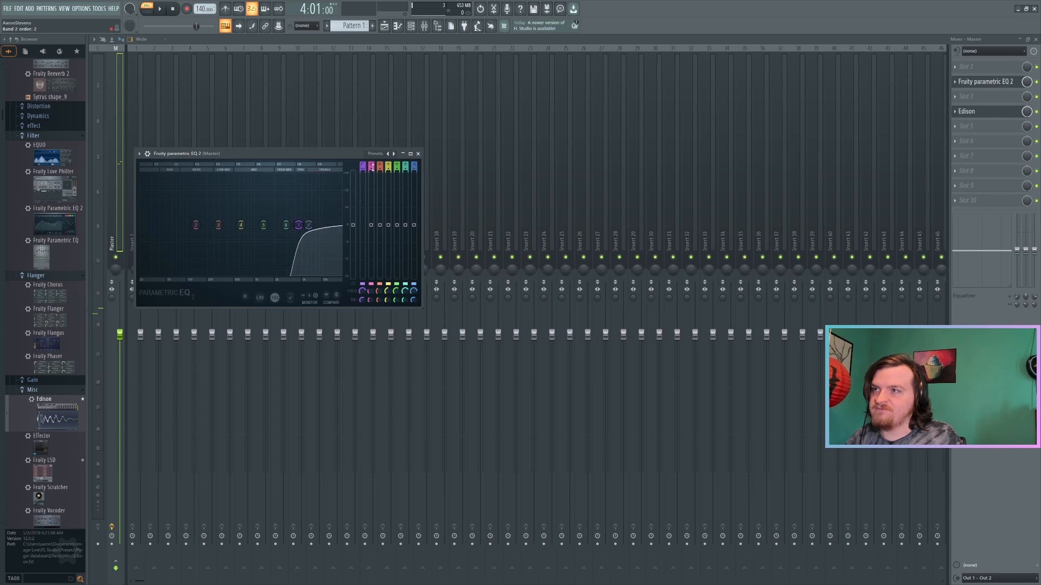
drag(363, 164, 363, 154)
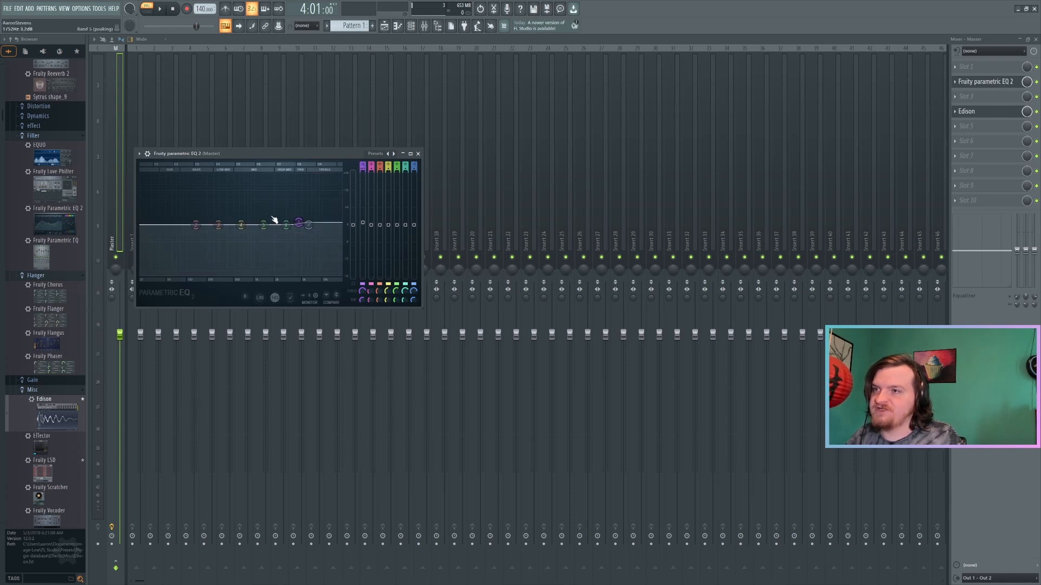
drag(297, 223, 298, 227)
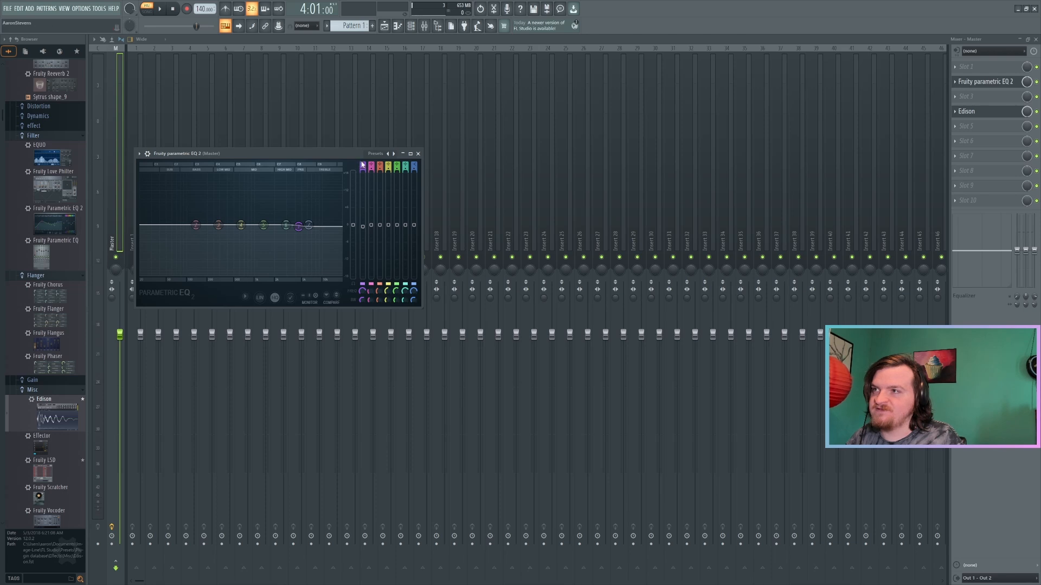
drag(362, 164, 363, 158)
key(space)
drag(298, 227, 294, 276)
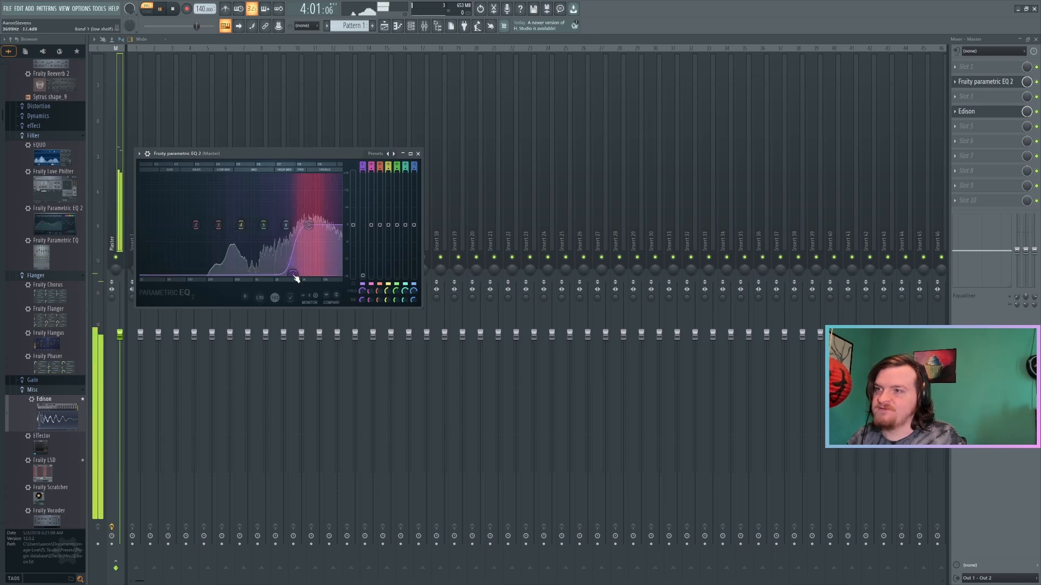
key(space)
Lower EQ bands 4 and 5, boost band 6 about 7.1 dB near 10.3 kHz, and audition the sound.
drag(263, 225, 323, 204)
key(space)
key(space)
key(space)
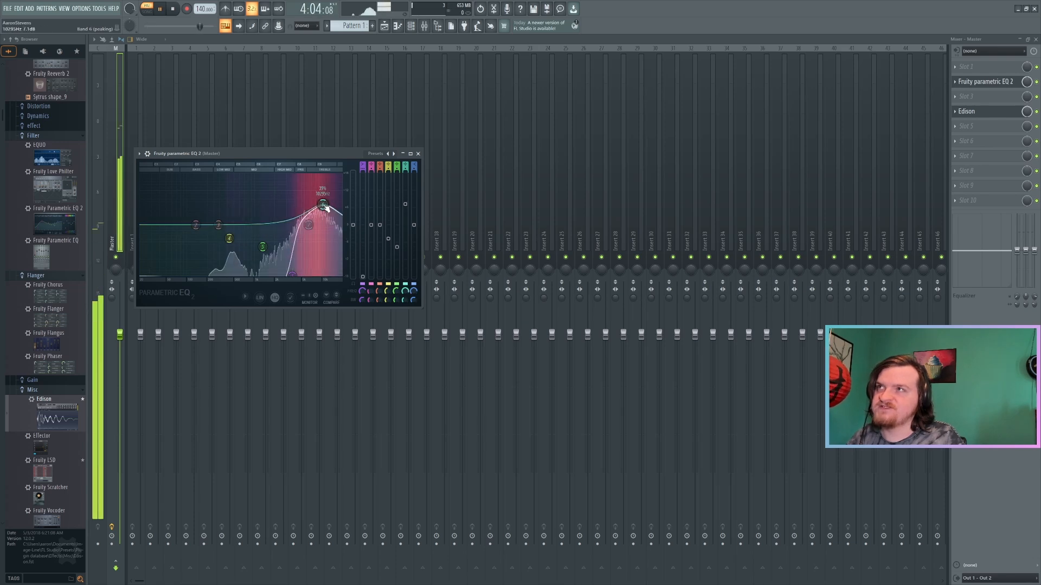
key(space)
Replace the Snare Quartz sample in the Sampler channel with the percPhoneclick sample.
click(397, 26)
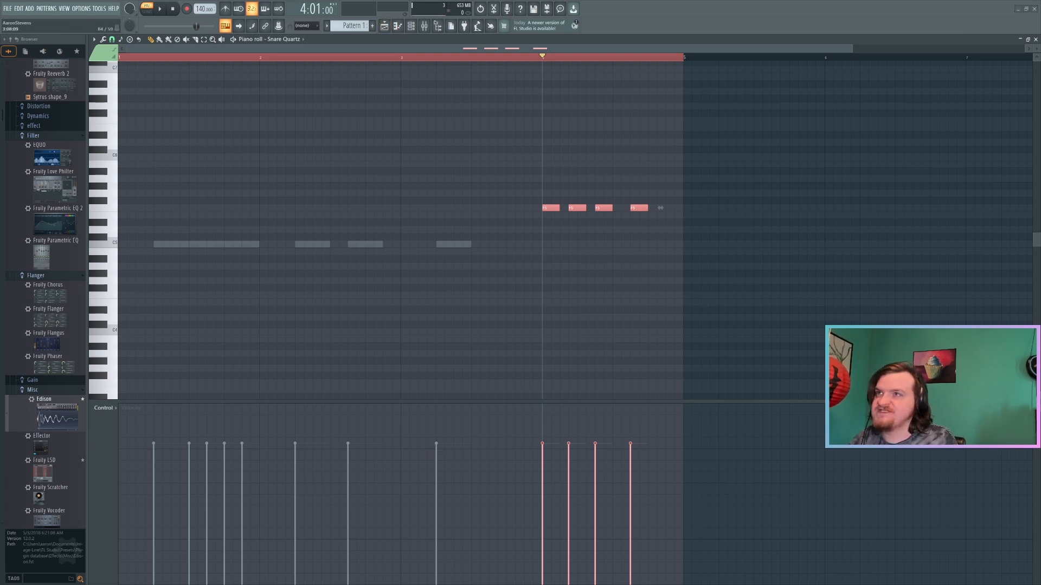
click(283, 39)
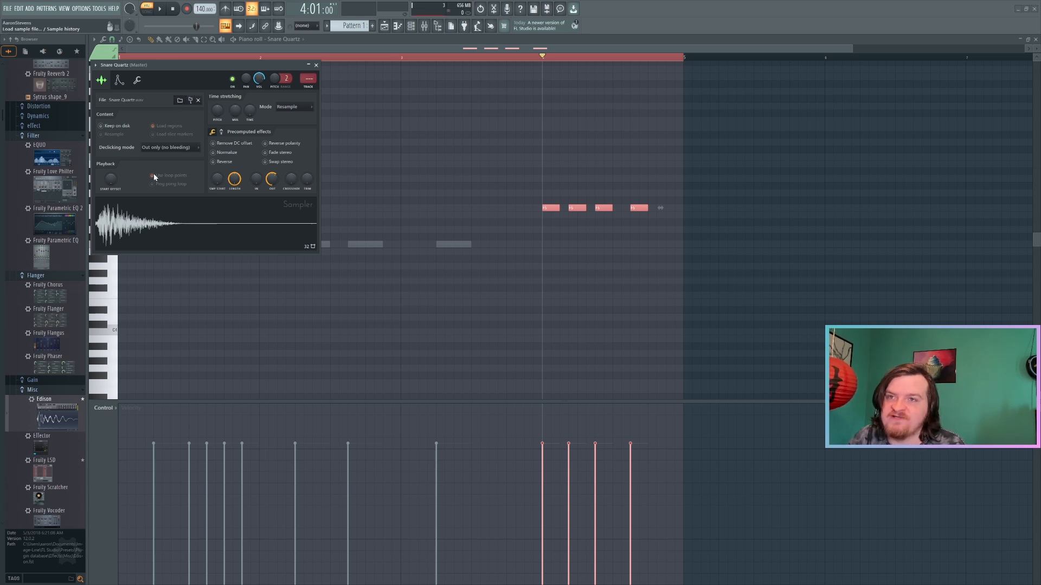
click(427, 294)
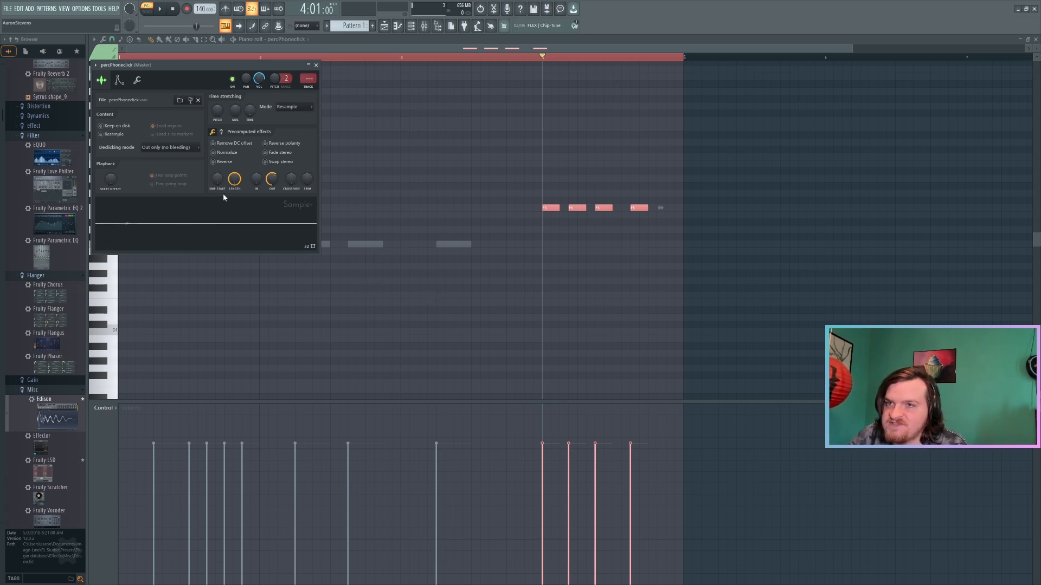
Trim percPhoneclick's start and end offsets, enable Normalize, and audition the trimmed sample.
drag(217, 179, 216, 168)
click(214, 154)
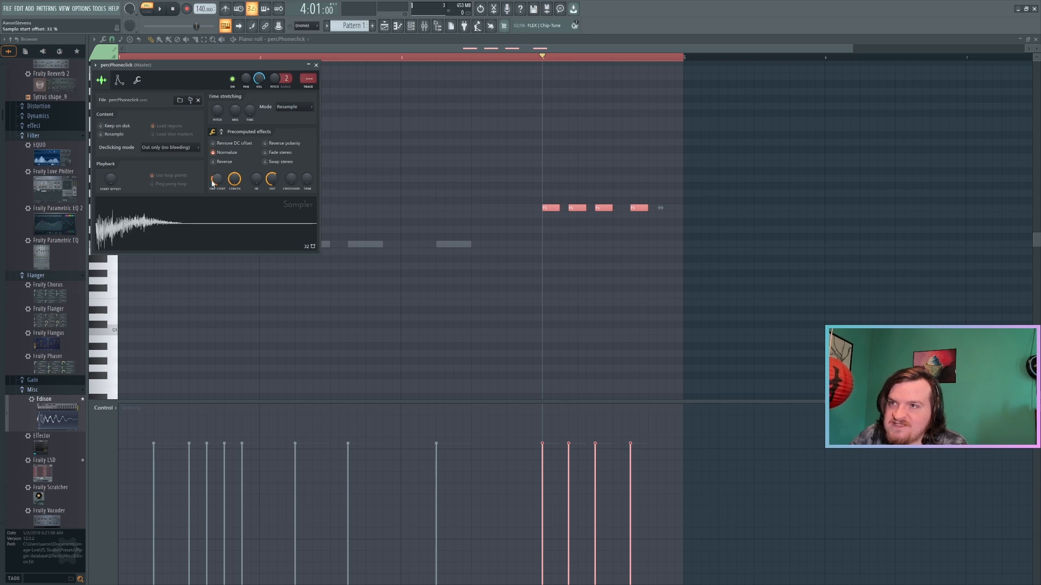
drag(234, 180, 234, 183)
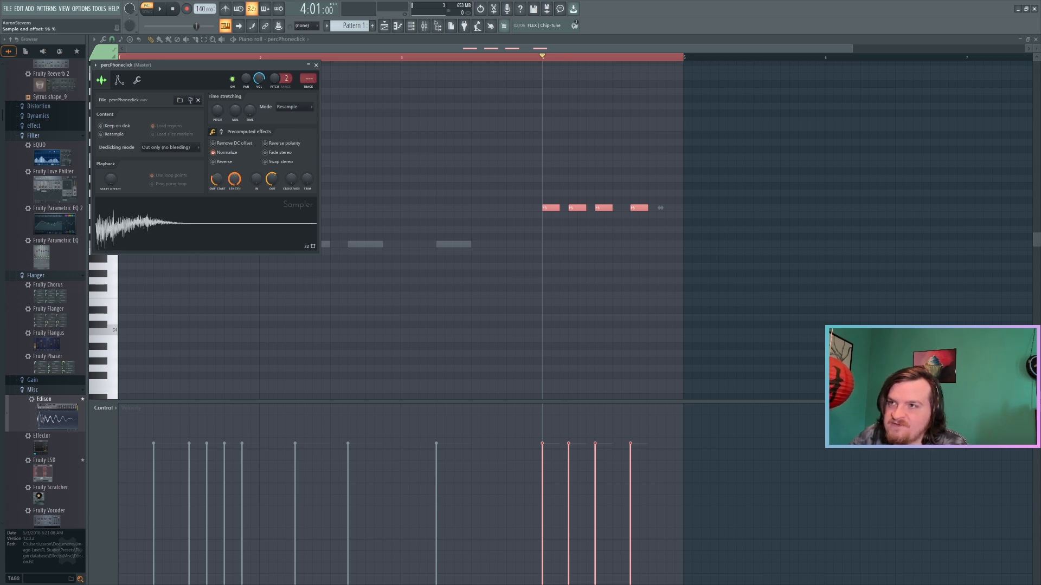
key(space)
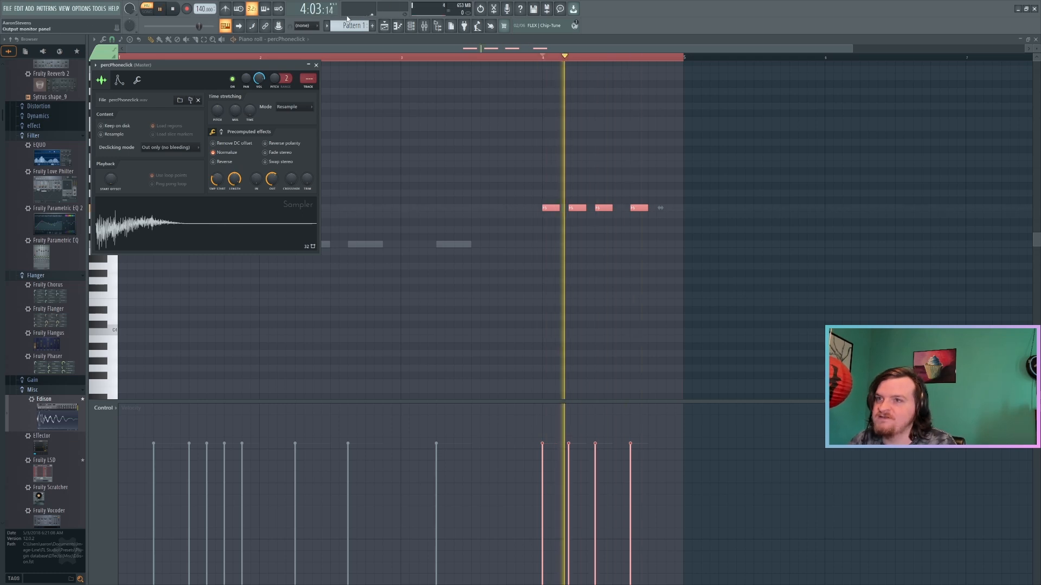
key(space)
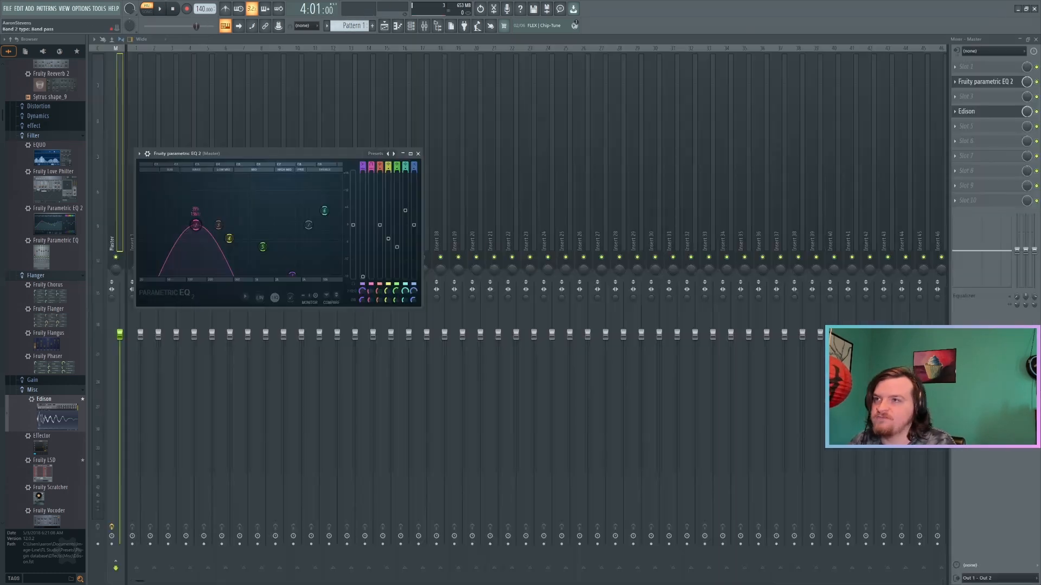
Turn EQ band 2 on the master into a high-pass filter and move it to about 690 Hz.
middle_click(195, 224)
drag(372, 302, 372, 293)
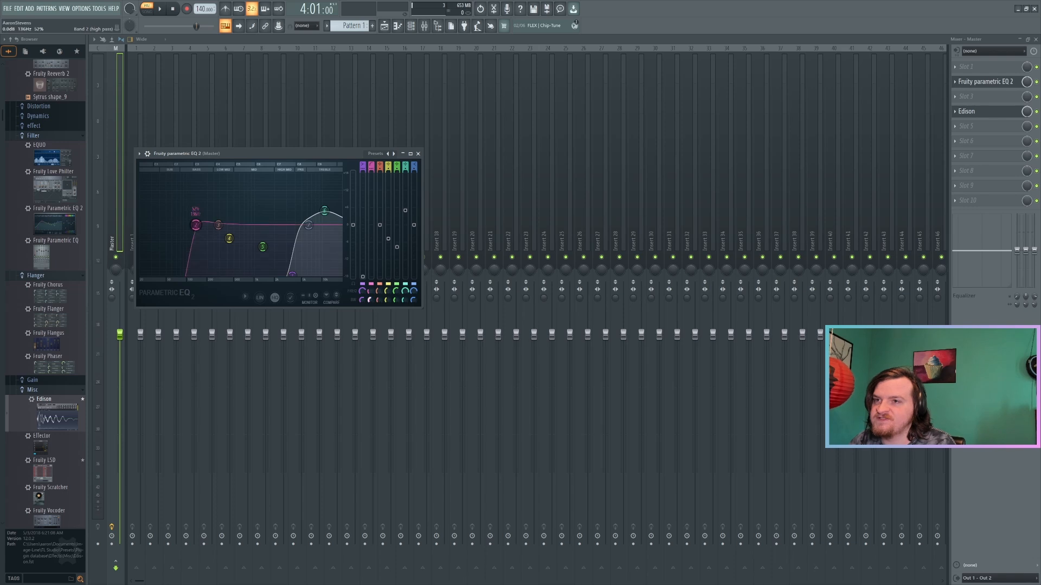
drag(196, 224, 245, 226)
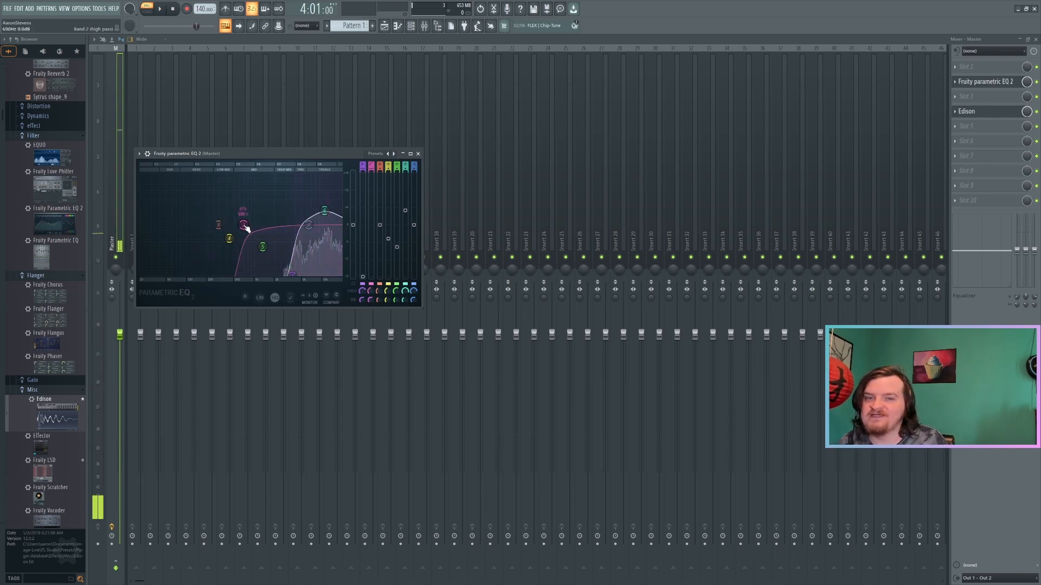
Delete the last three percPhoneclick notes in bar 4 and keep only the first one, lengthened.
click(397, 26)
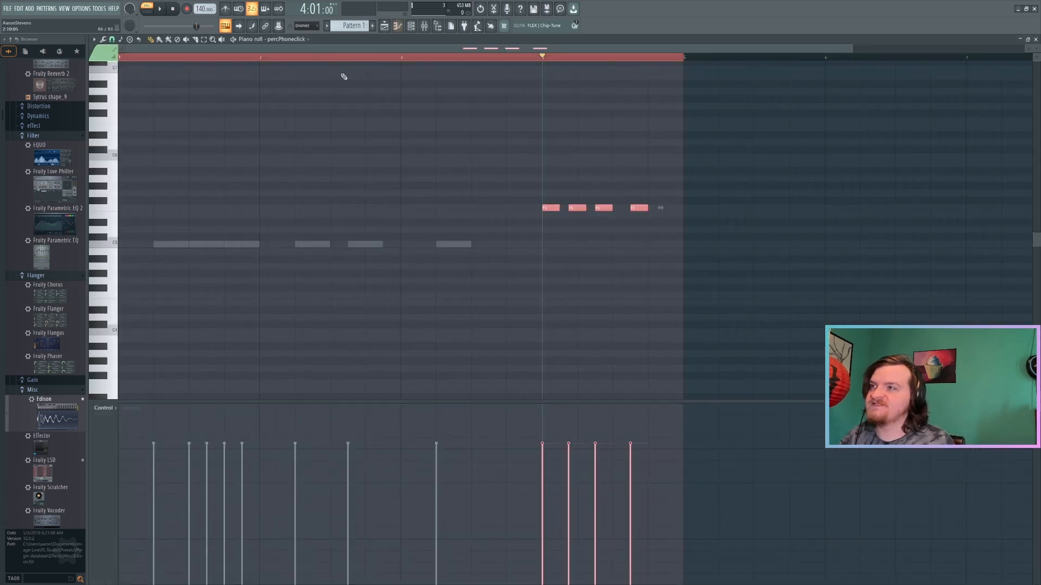
right_click(576, 208)
right_click(604, 208)
right_click(639, 208)
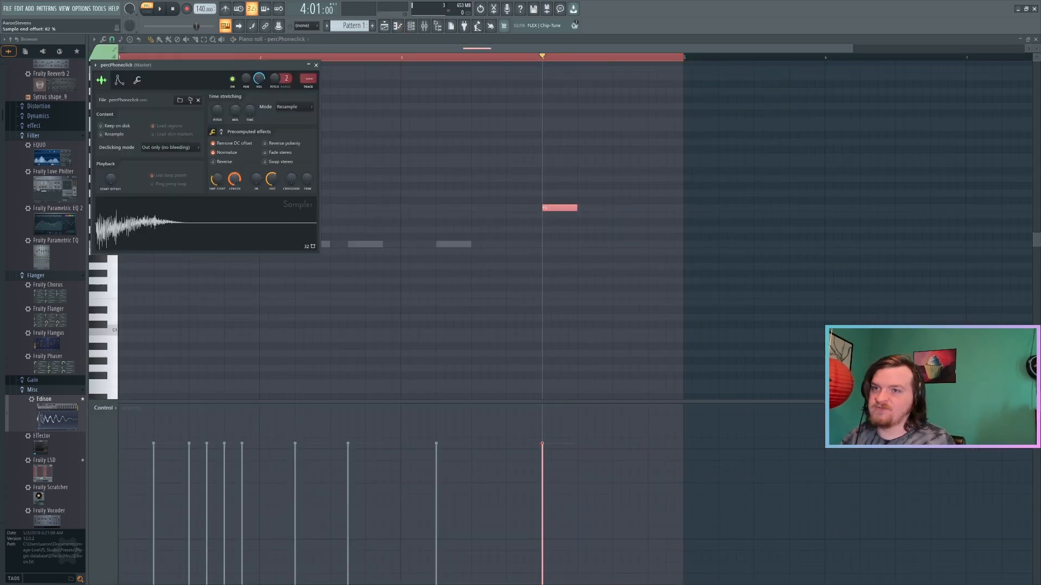
Raise the sample's length and reduce its fade-out for an open hi-hat, lower the note to C5, and audition it.
drag(235, 179, 272, 176)
key(space)
key(space)
key(space)
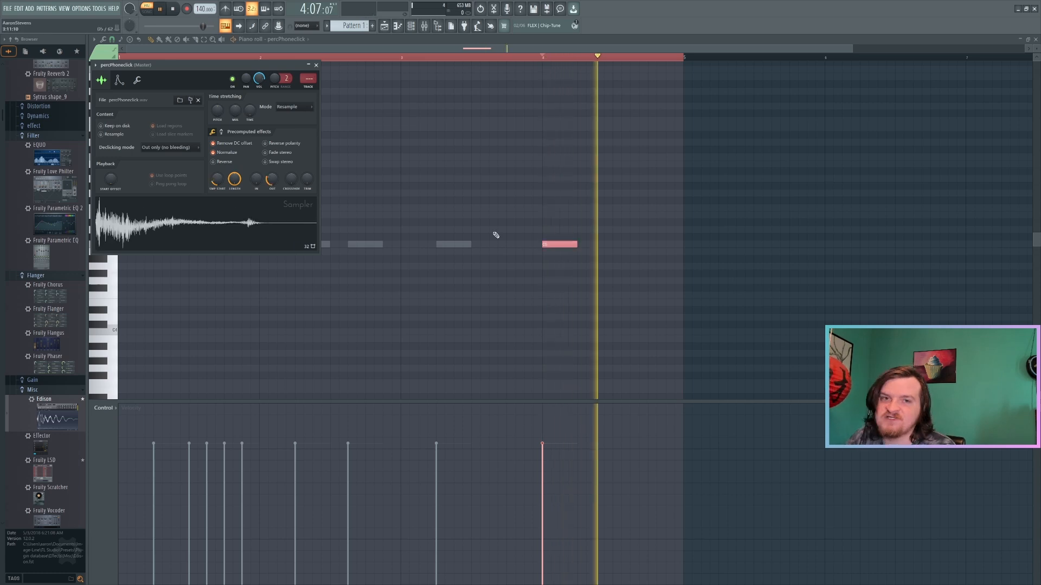
key(space)
key(space)
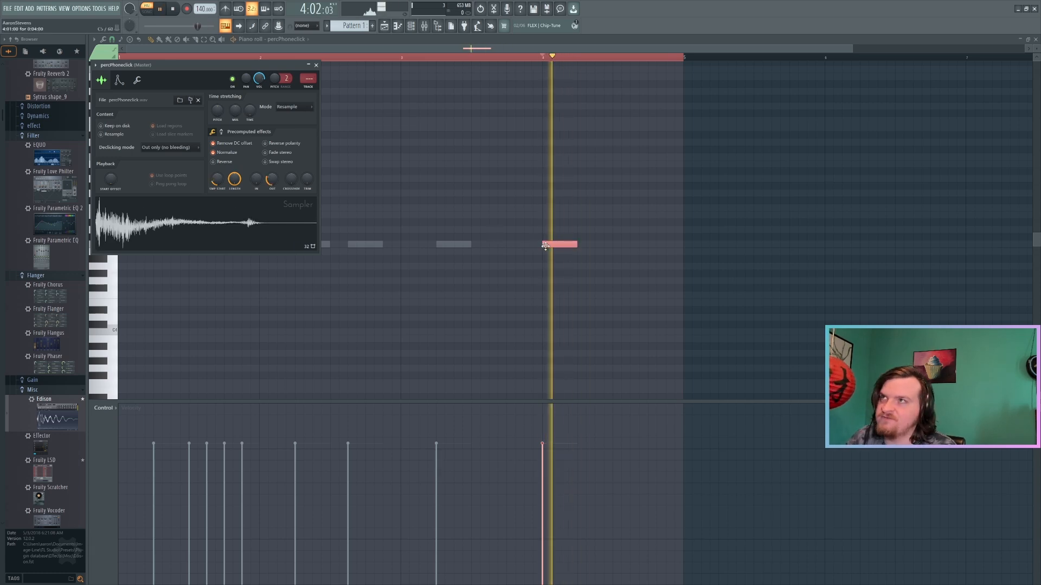
key(space)
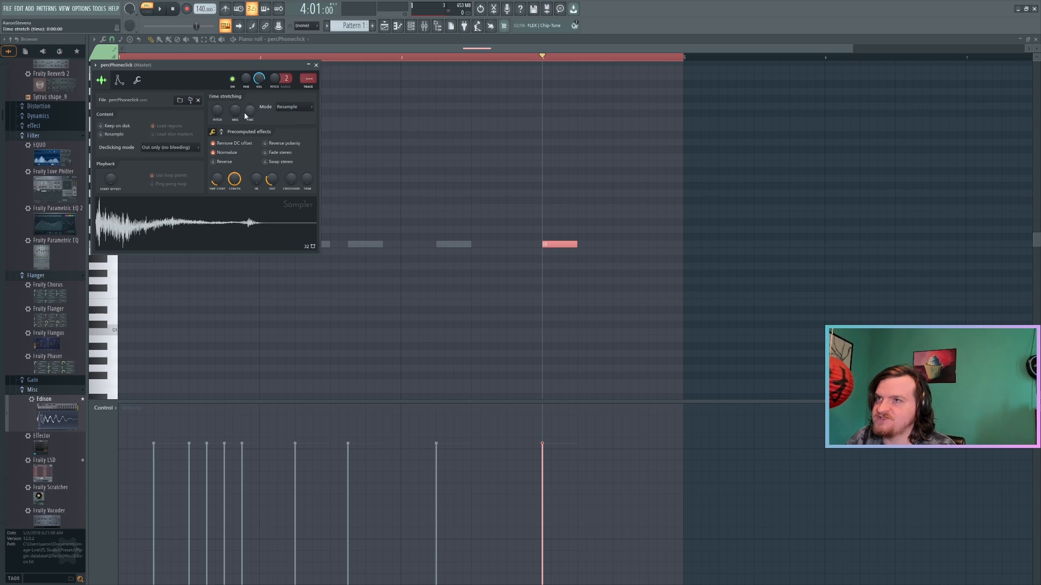
Try different time-stretch amounts on percPhoneclick, raise its pitch shift, and audition the results.
key(space)
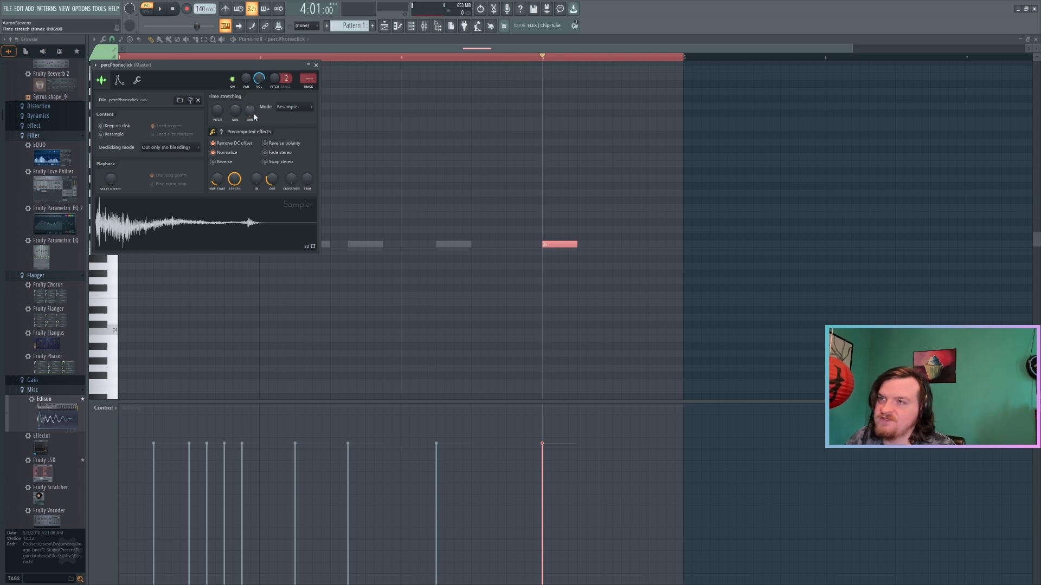
key(space)
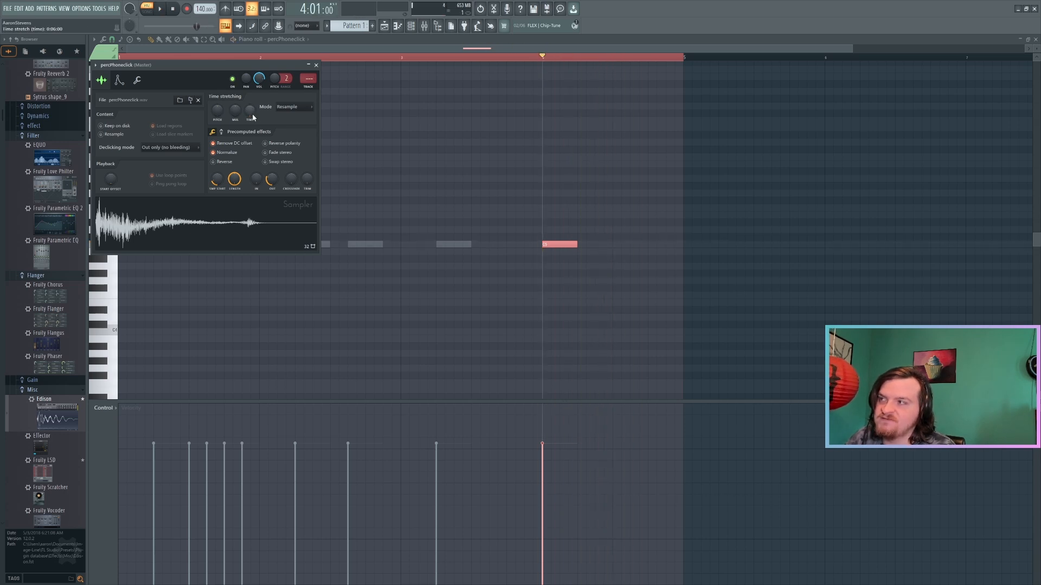
key(space)
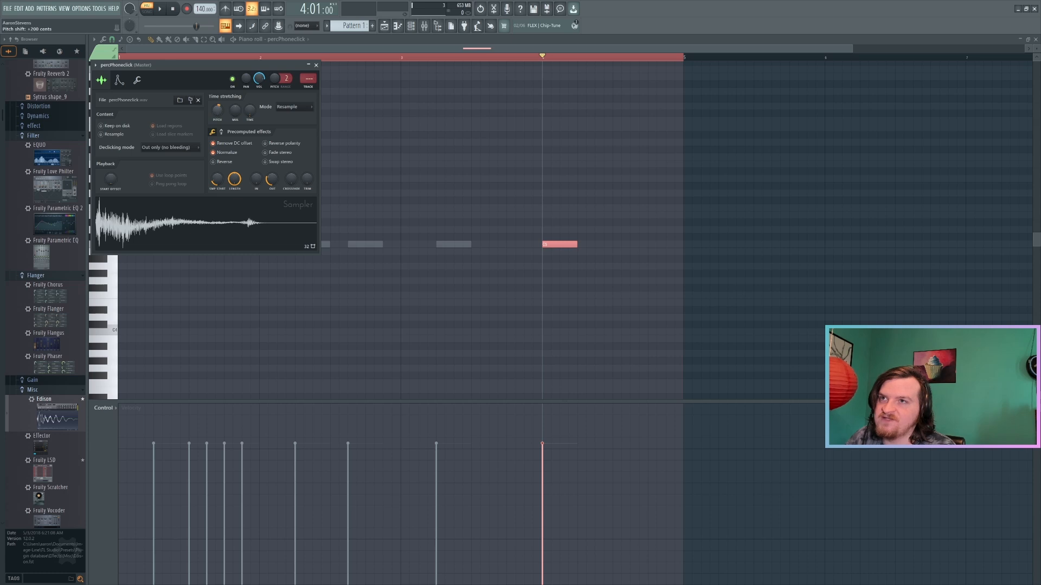
drag(215, 112, 218, 107)
key(space)
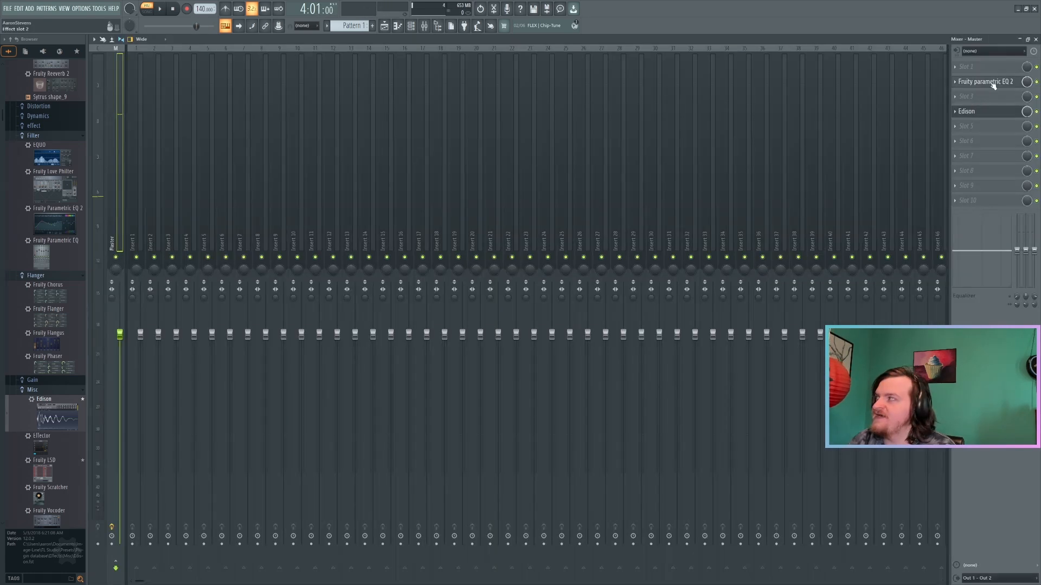
Open the master's Fruity Parametric EQ 2, audition the open hi-hat through it, and return to the mixer.
click(979, 81)
key(space)
key(space)
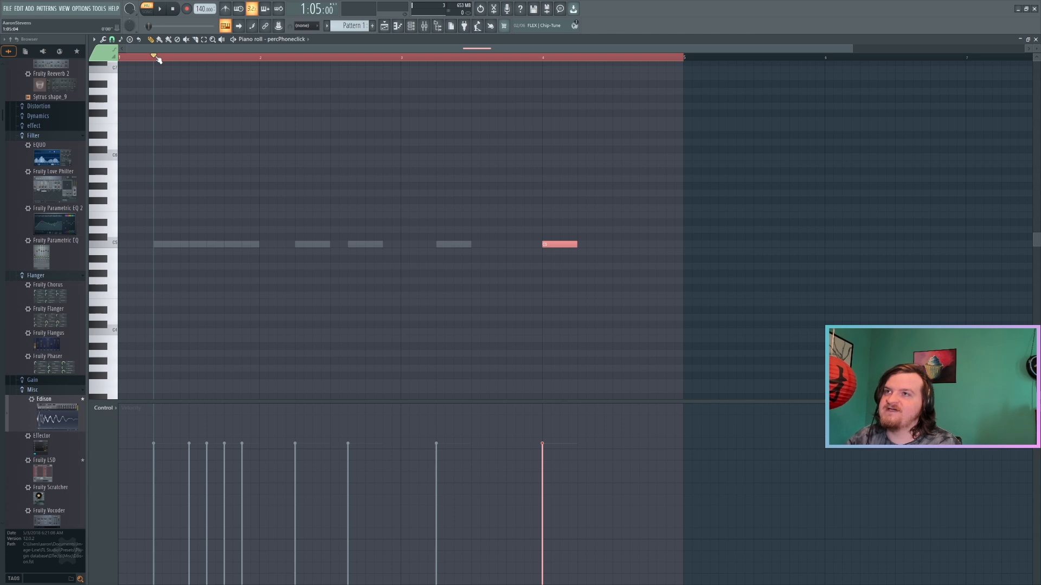
click(423, 28)
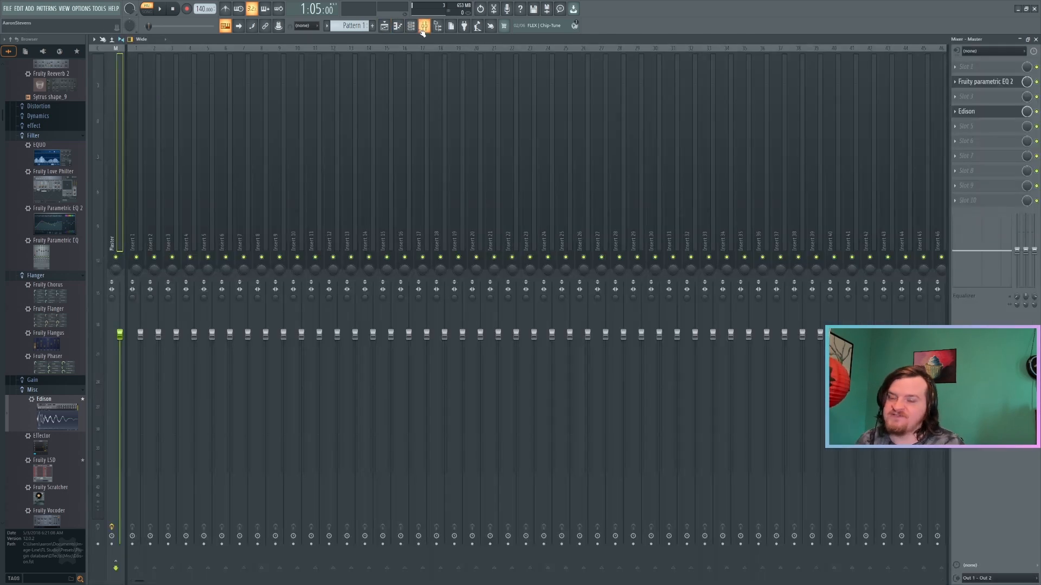